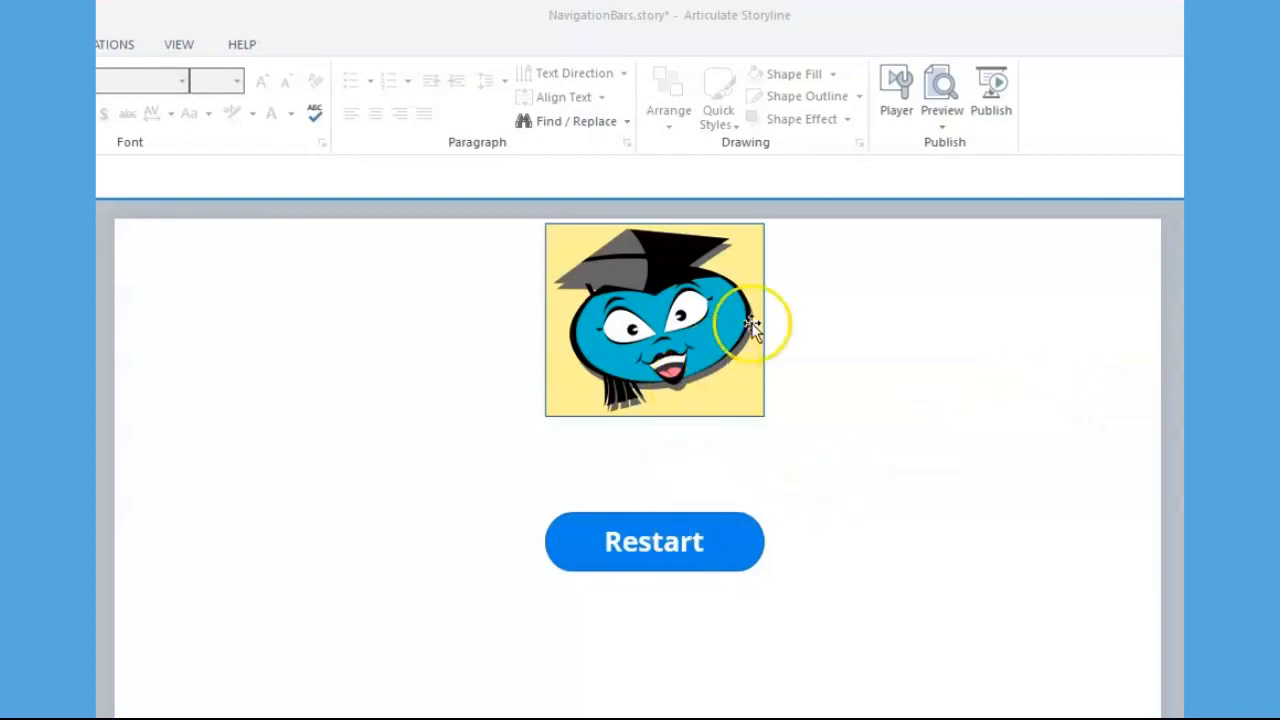
- Preview the slide and test the coffee flashcard's hover and visited states and its Restart button
click(942, 98)
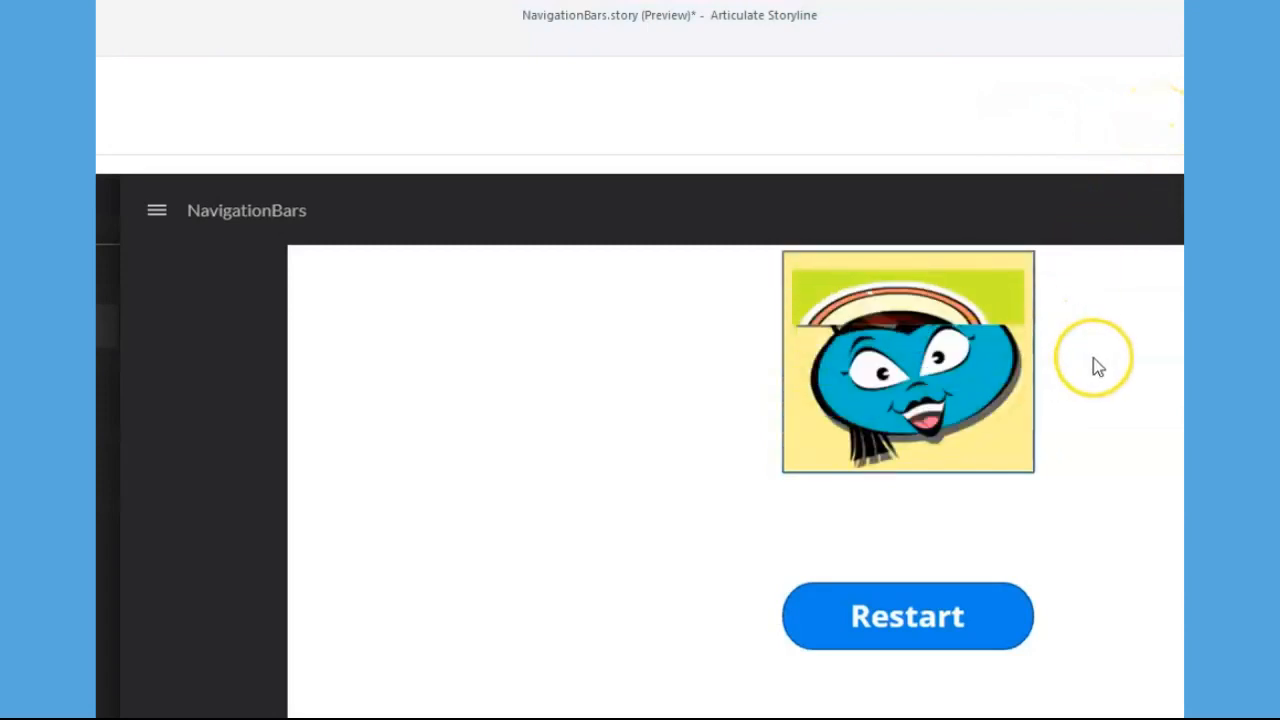
click(958, 364)
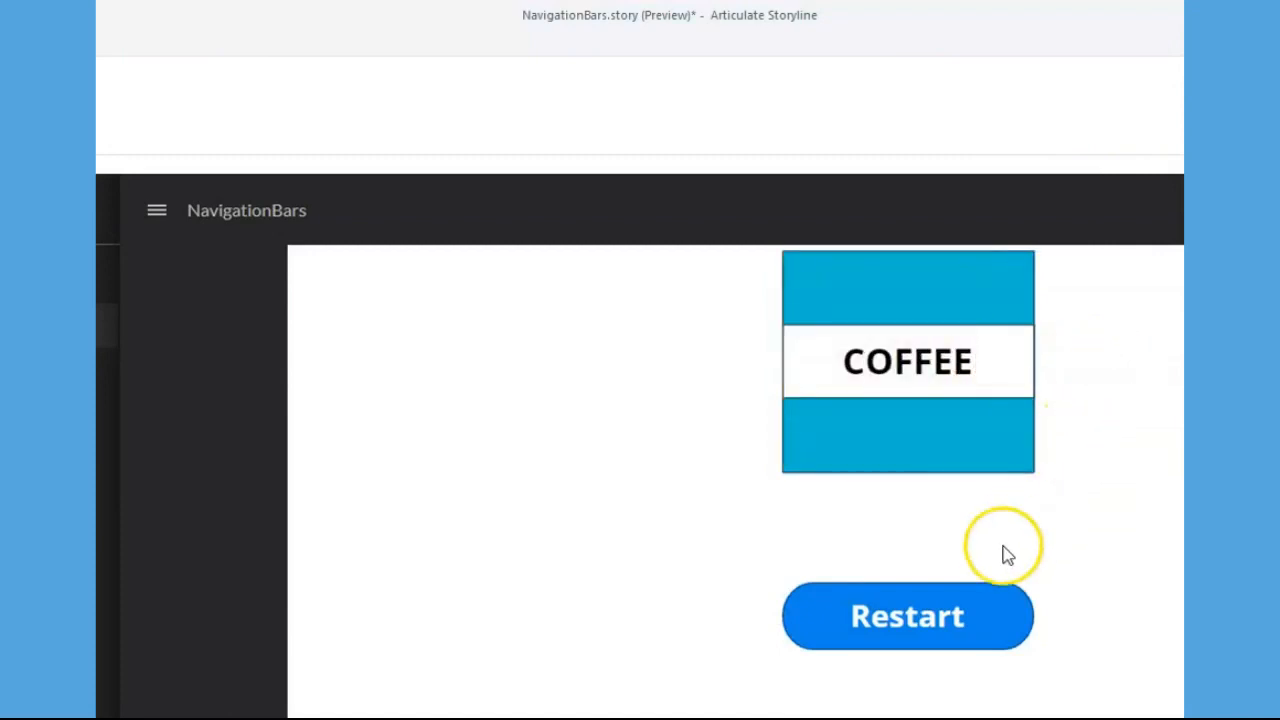
click(935, 617)
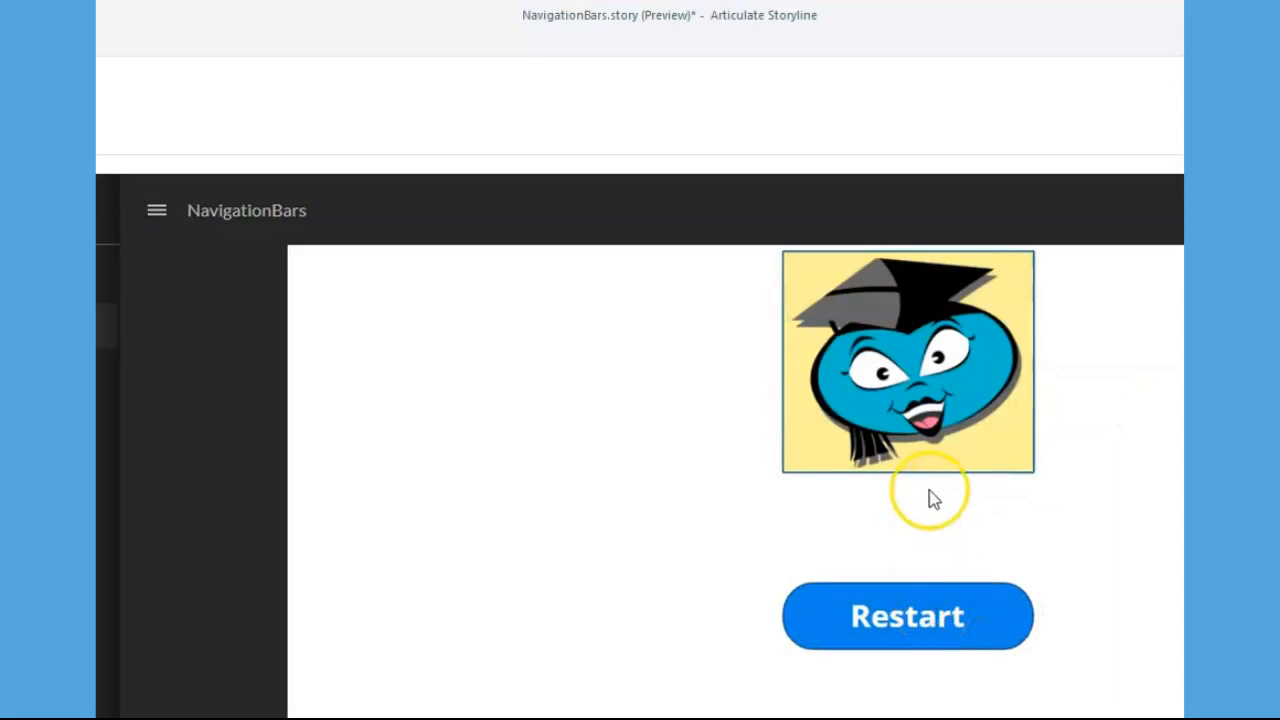
mouse_move(931, 457)
click(931, 459)
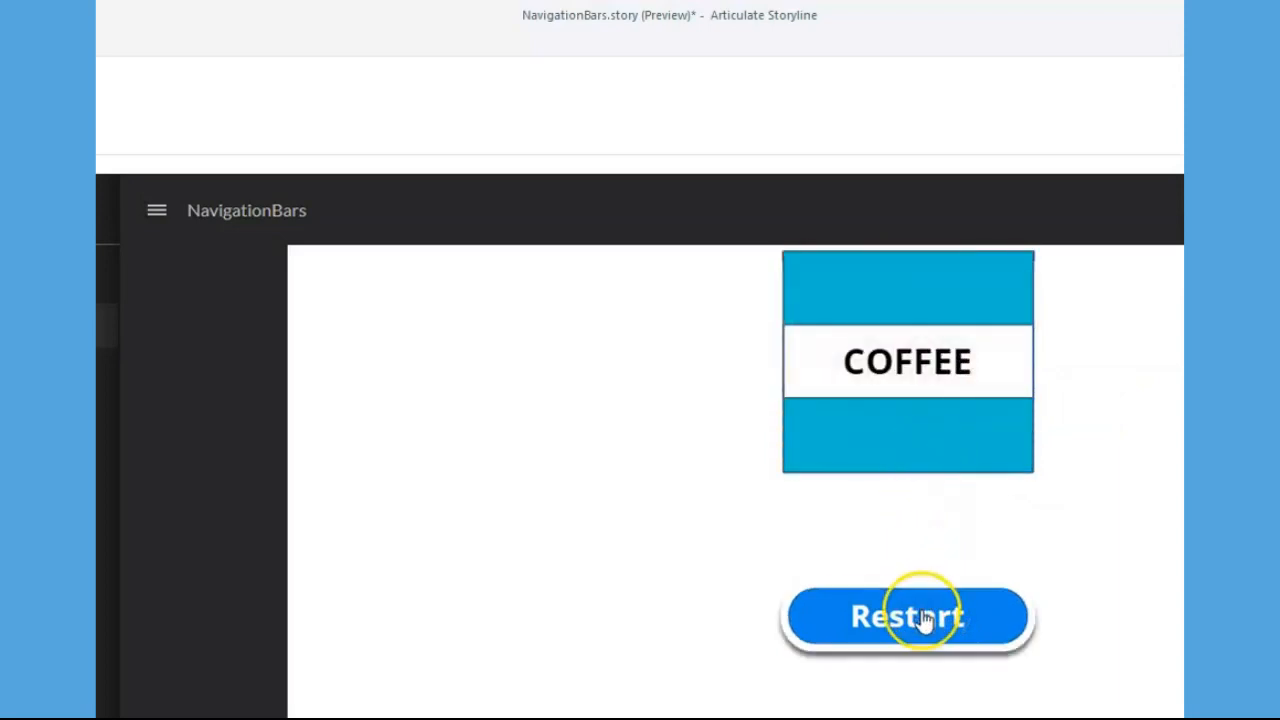
click(922, 618)
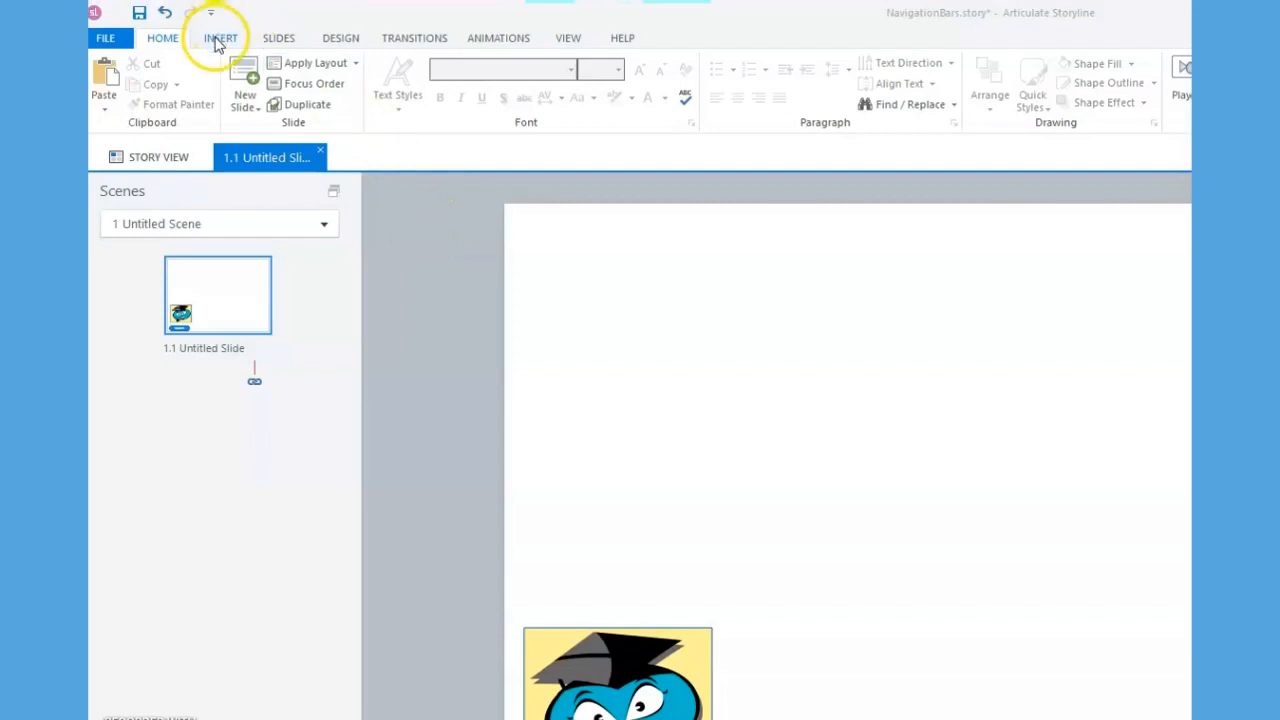
- Insert the IMG_3 and IMG_6 pictures from the FLASHCARDS folder onto the slide
click(219, 40)
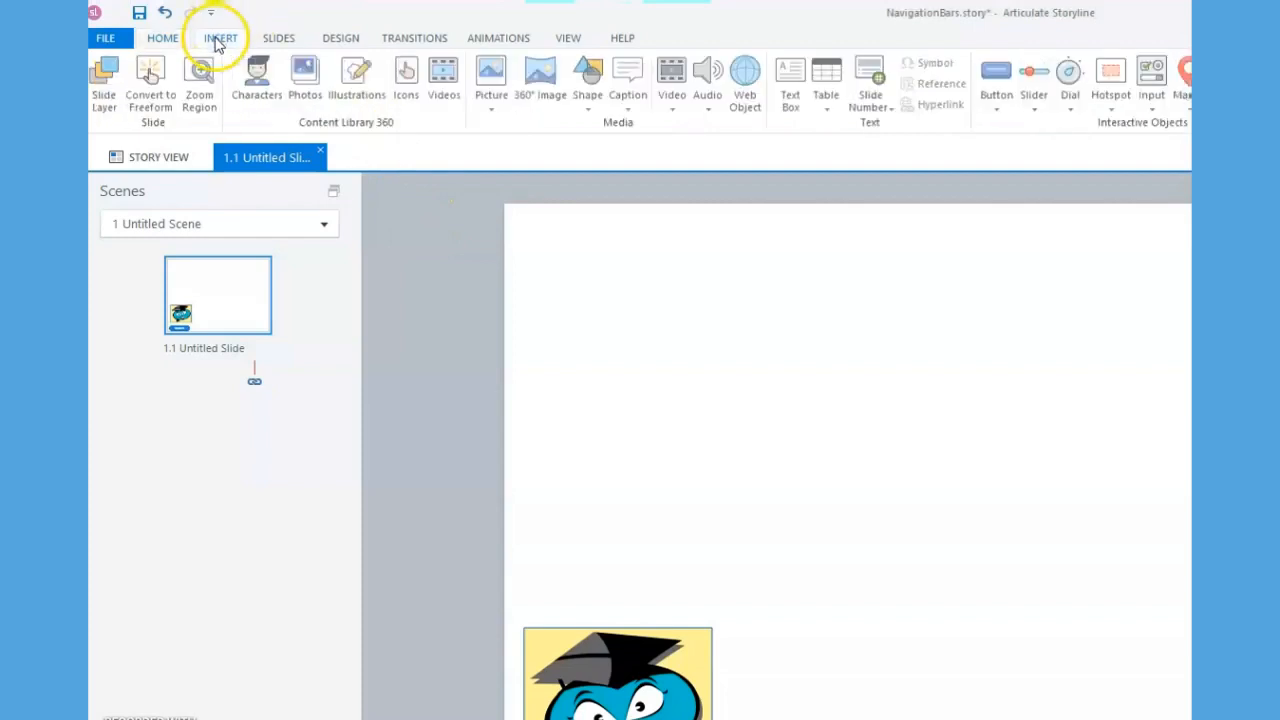
click(494, 100)
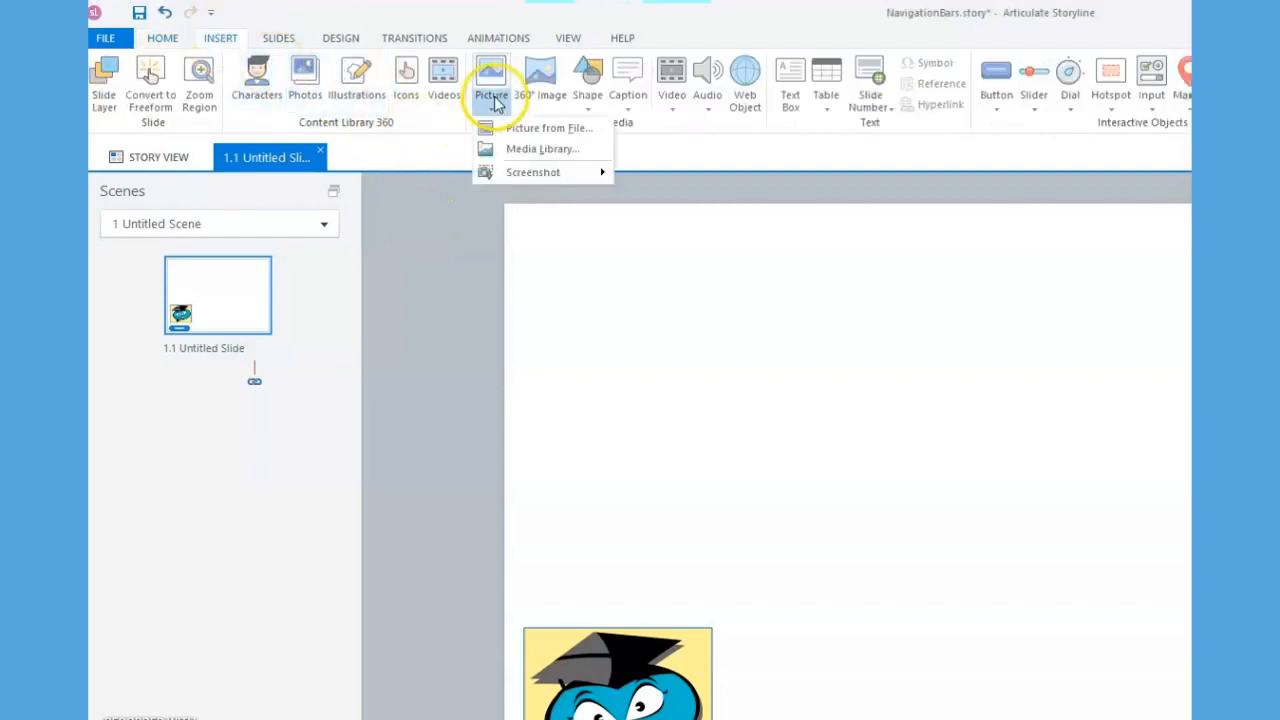
click(530, 128)
click(690, 325)
ctrl+click(816, 335)
click(765, 450)
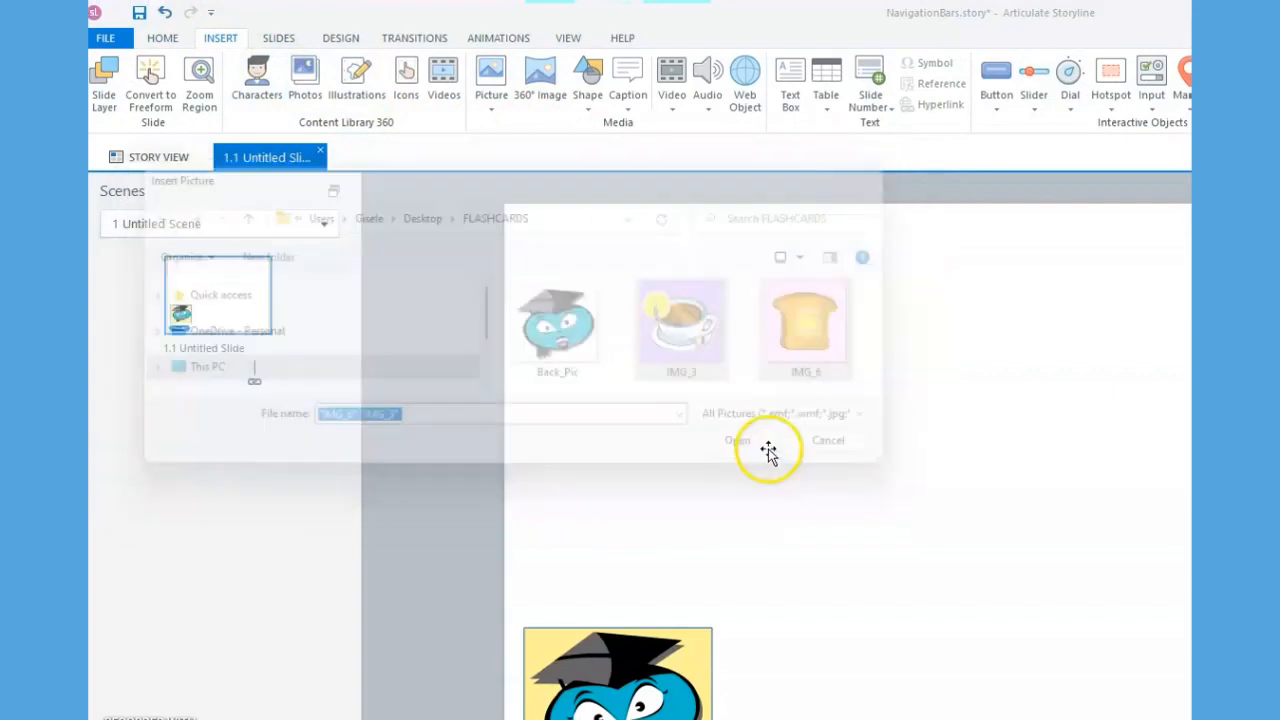
click(714, 457)
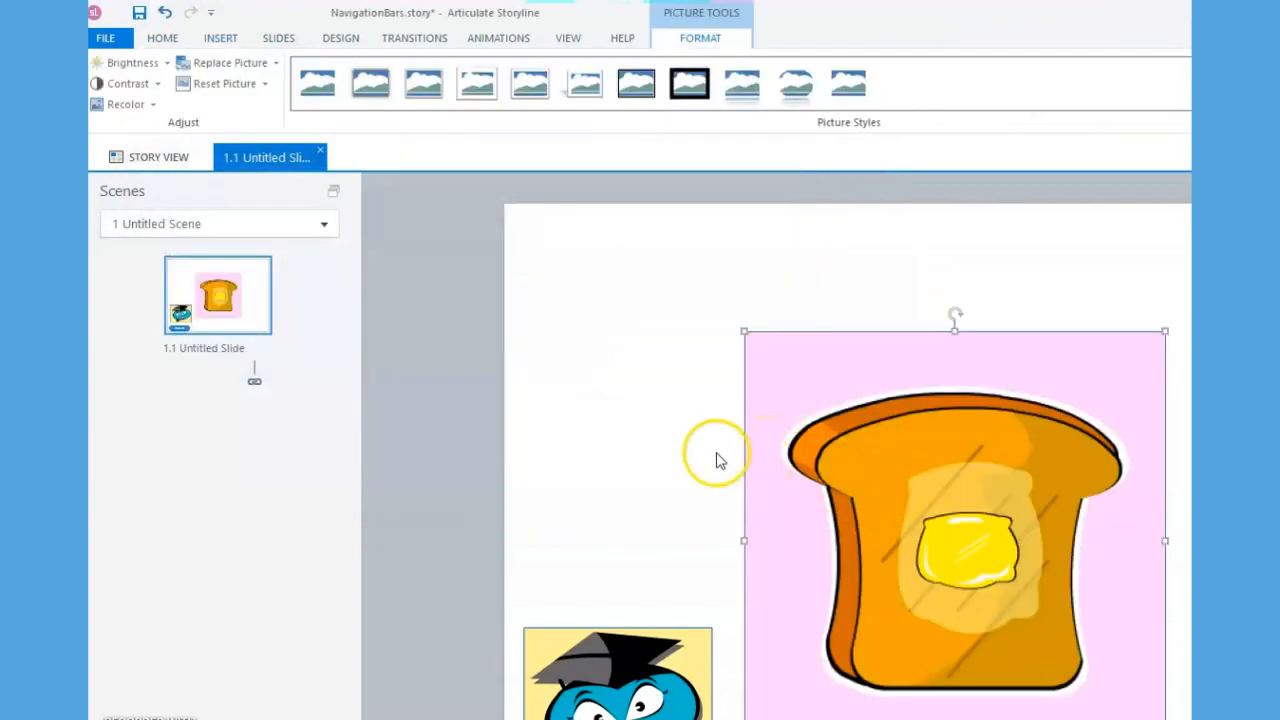
- Shrink the toast and tea pictures together to about half size and place them side by side above the existing flashcard
drag(828, 500, 627, 420)
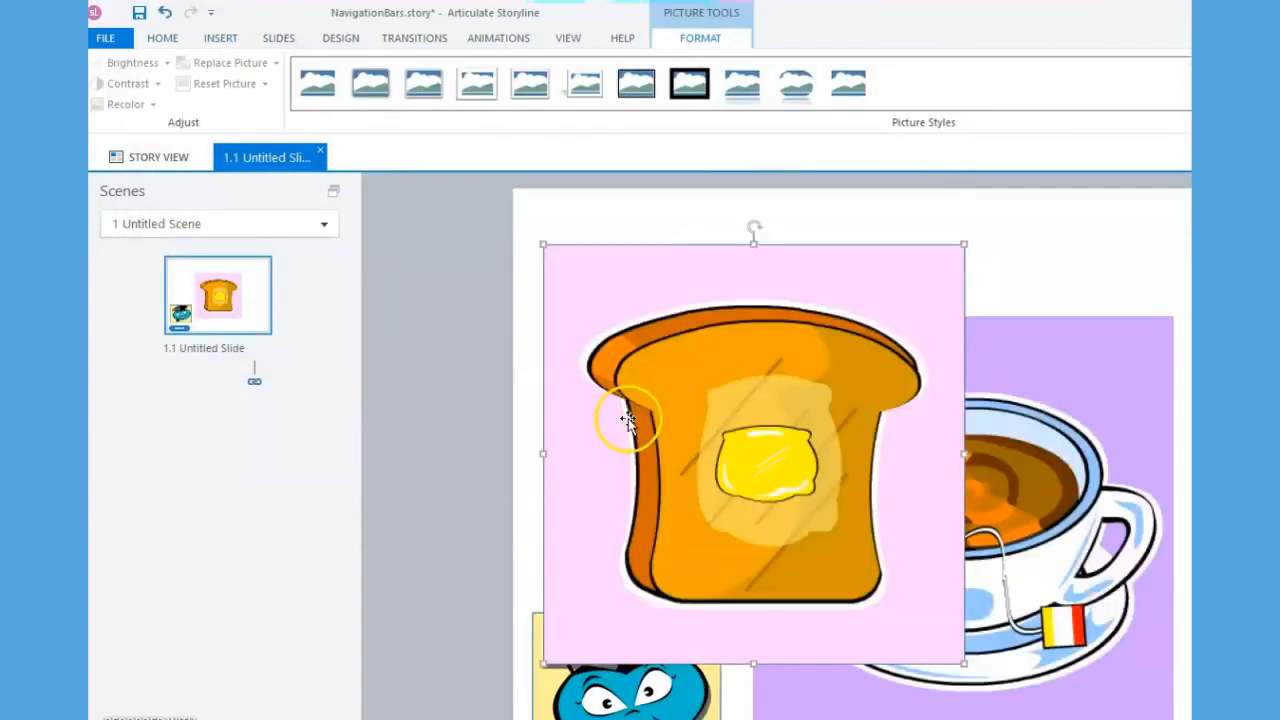
click(1042, 452)
drag(960, 245, 749, 463)
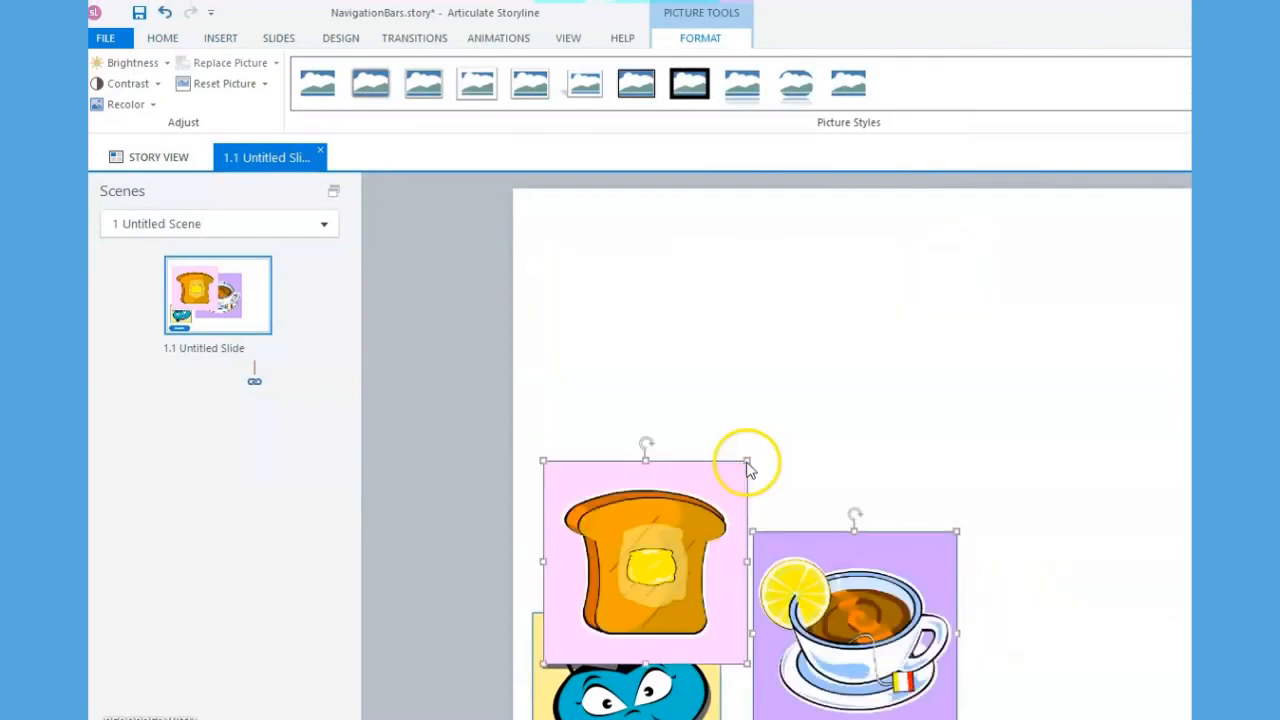
click(805, 513)
drag(705, 535, 662, 394)
drag(818, 585, 805, 369)
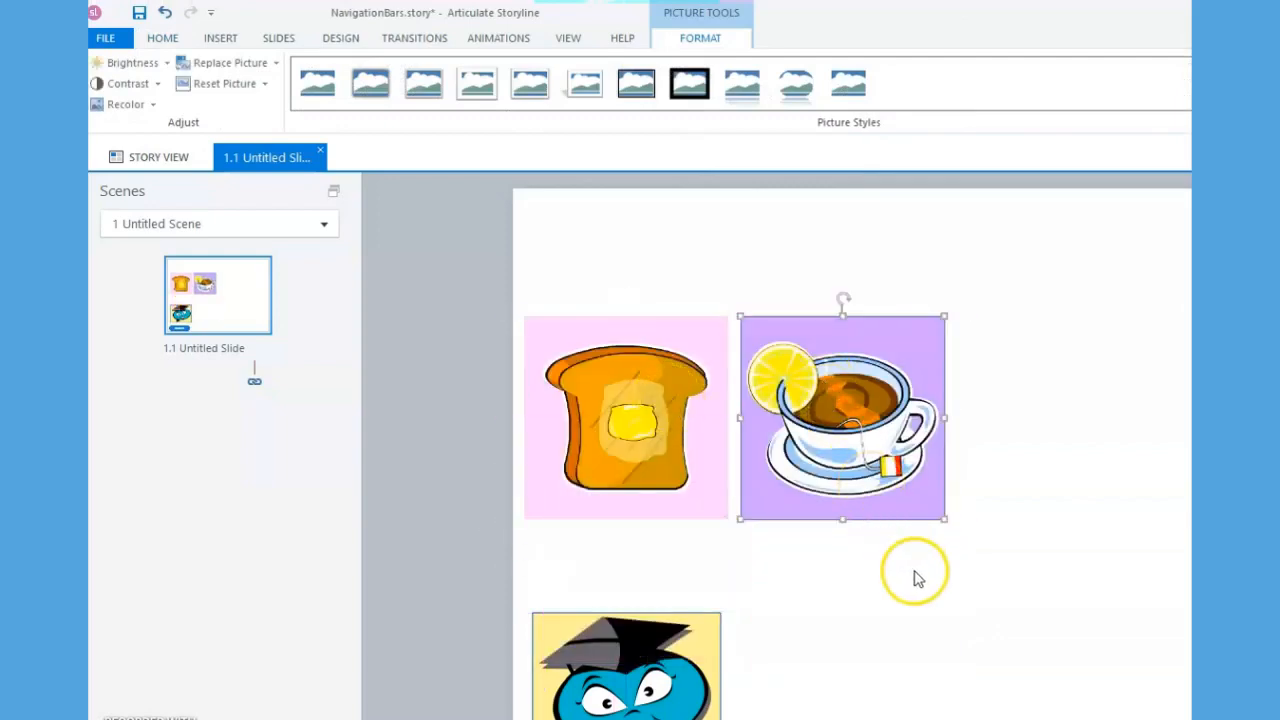
- Copy the graduation-cap character from the flashcard's Normal state, paste it onto the slide and place it beside the tea picture
click(712, 641)
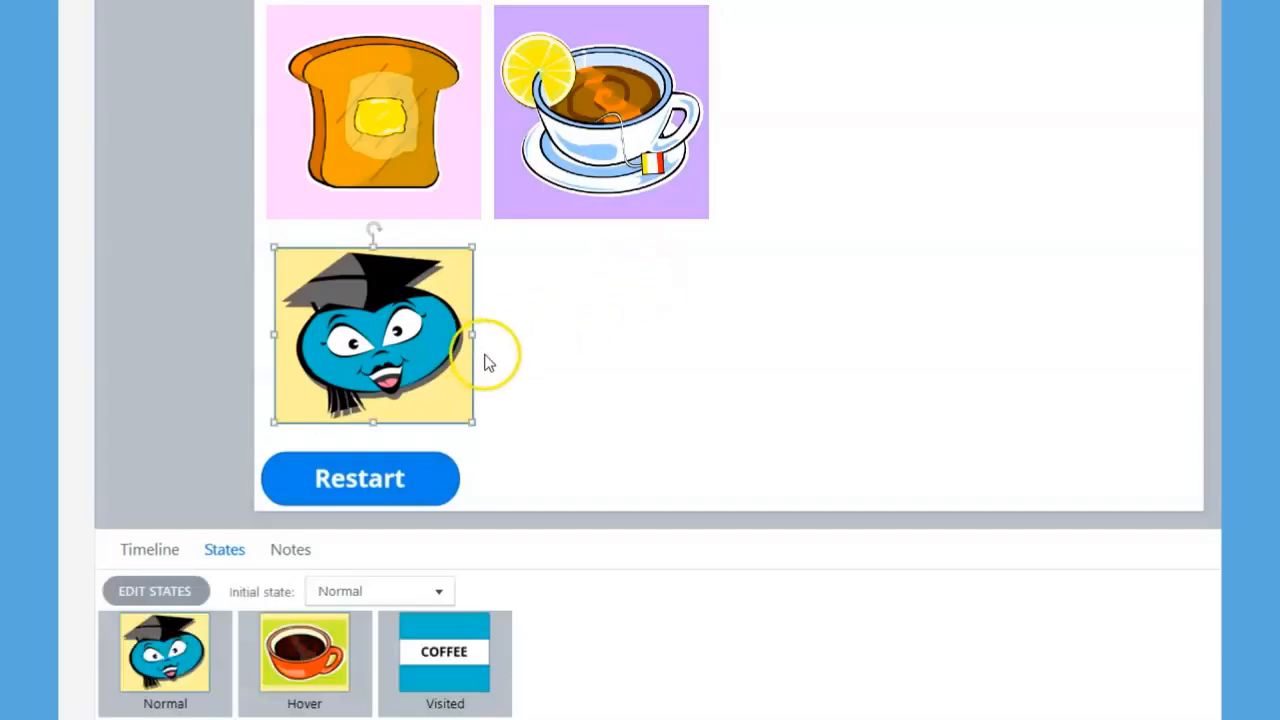
click(150, 591)
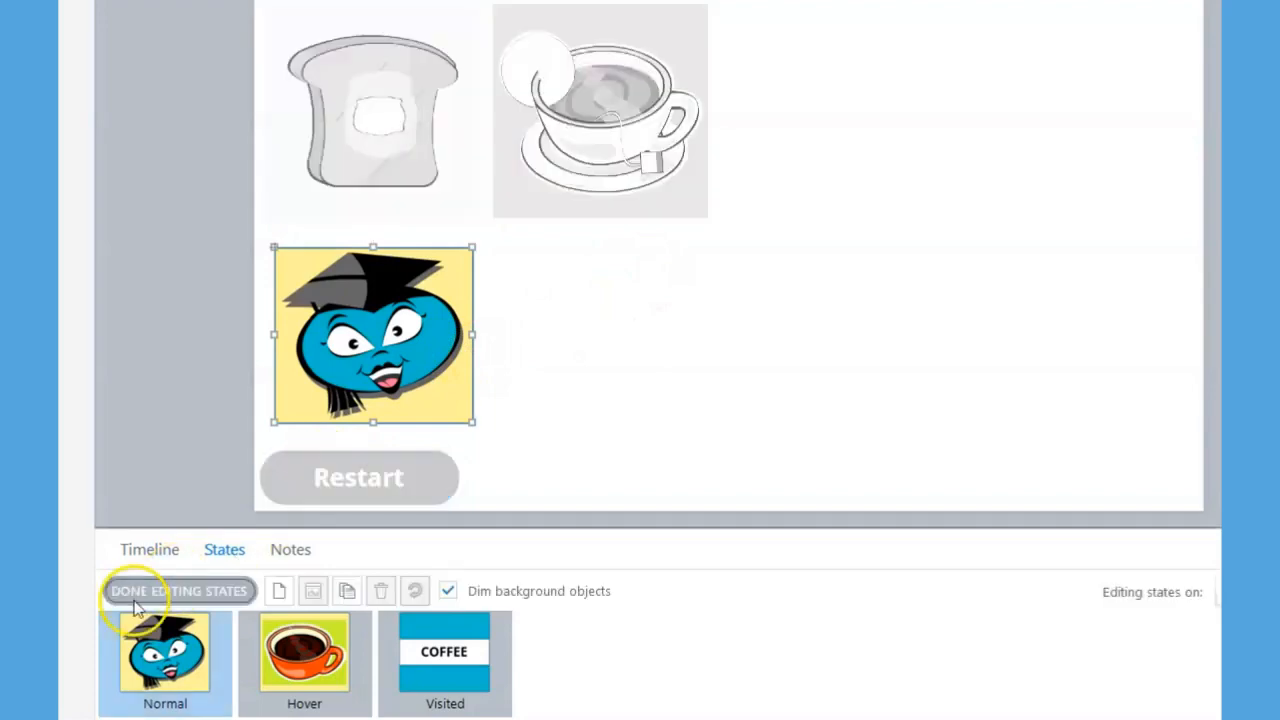
right_click(386, 356)
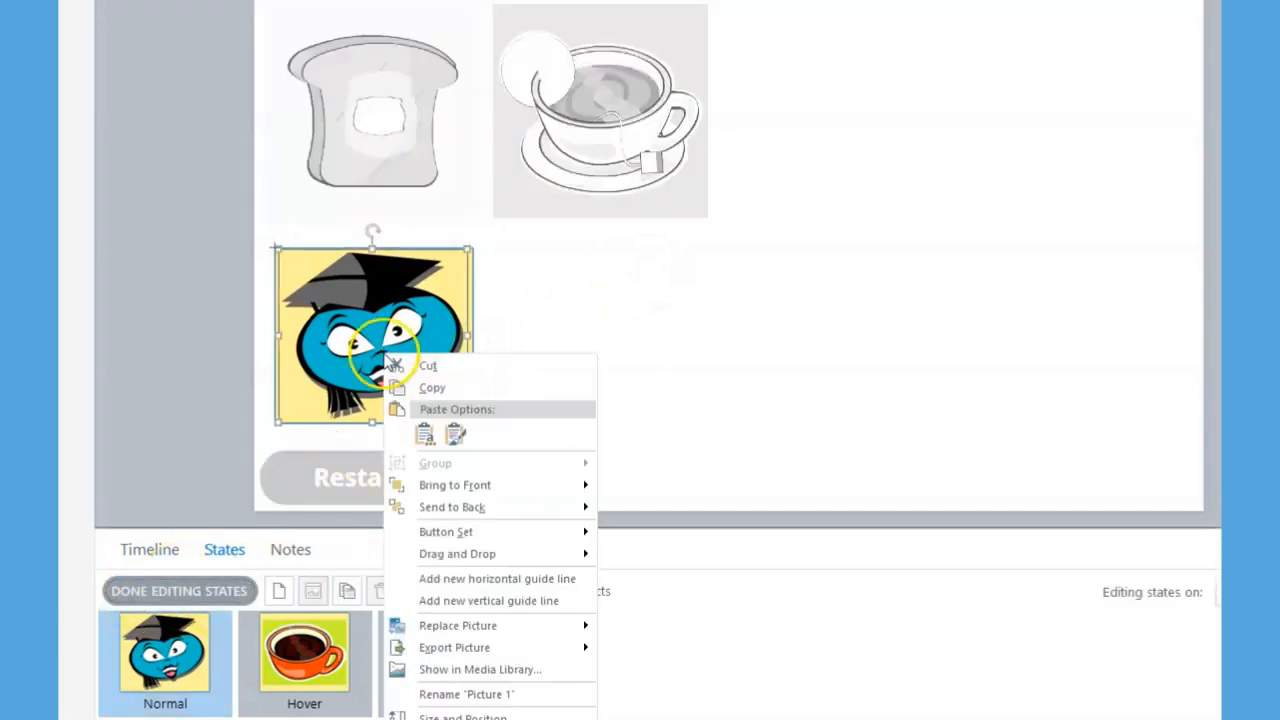
click(435, 388)
click(183, 595)
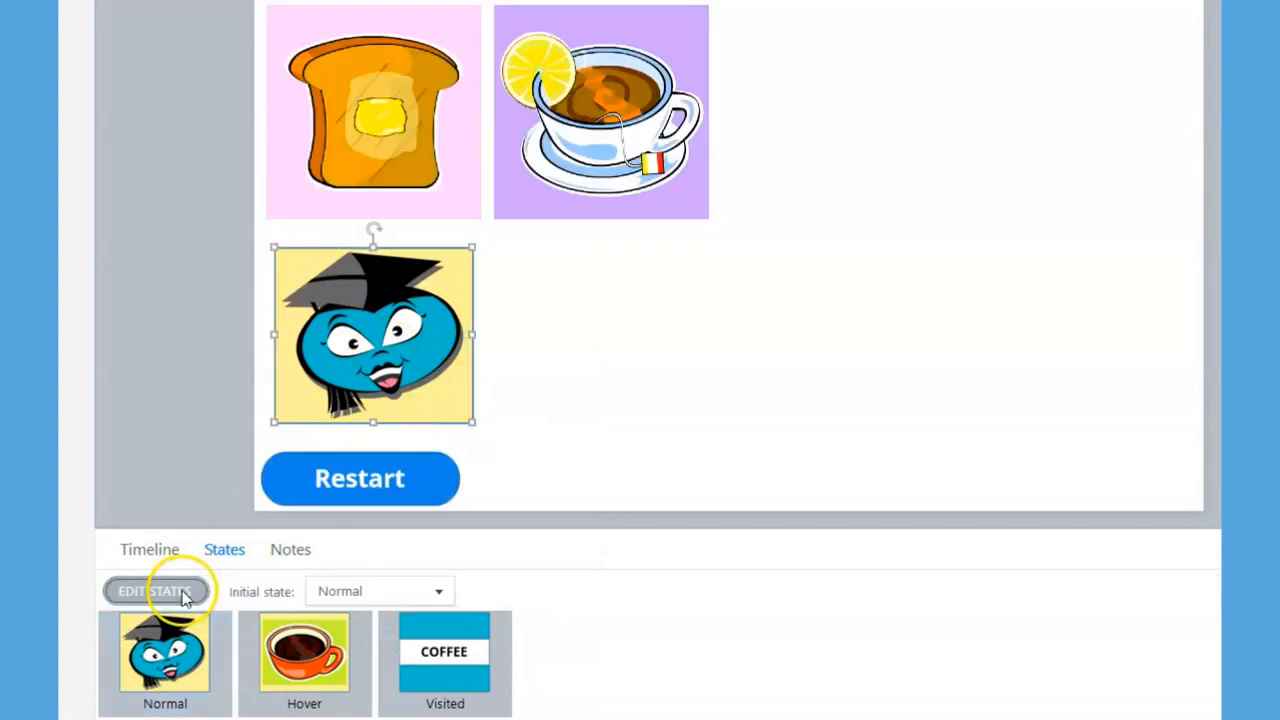
click(860, 230)
right_click(859, 228)
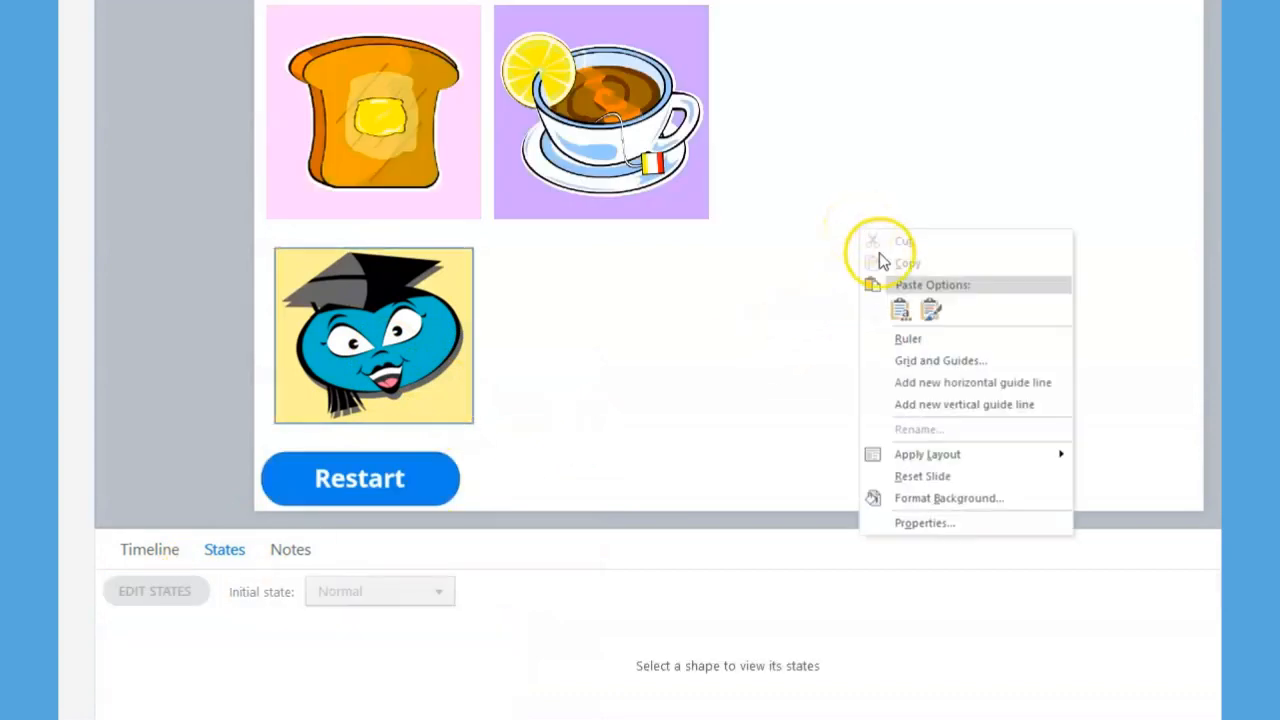
click(890, 312)
drag(405, 320, 1003, 118)
- Copy the COFFEE label group from the flashcard's Visited state, paste it onto the slide and move it away from the flashcard
click(466, 327)
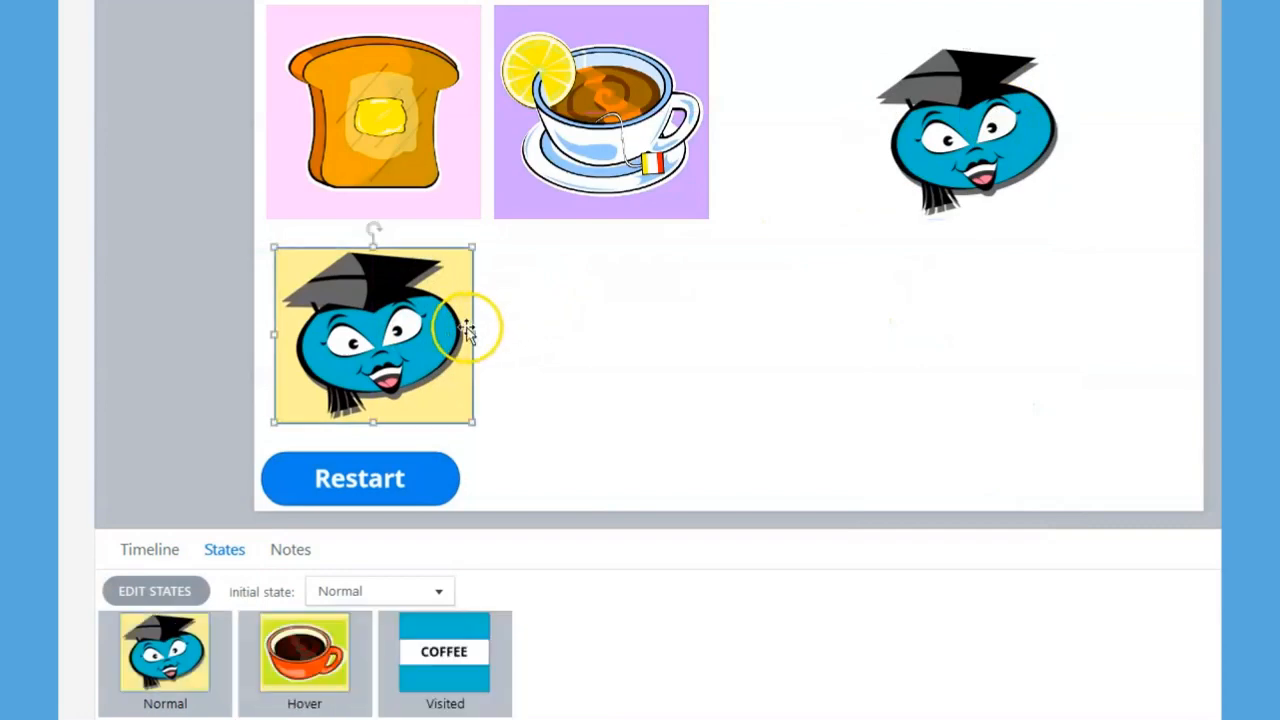
click(155, 591)
click(435, 658)
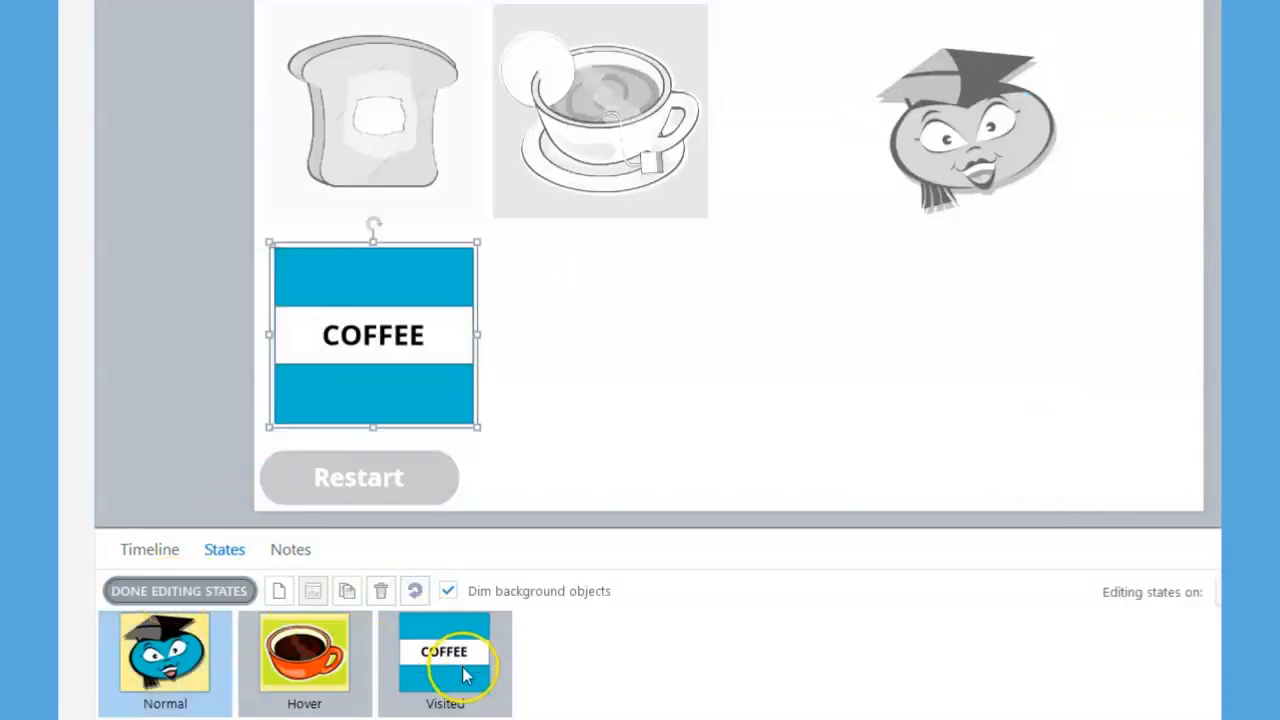
right_click(479, 312)
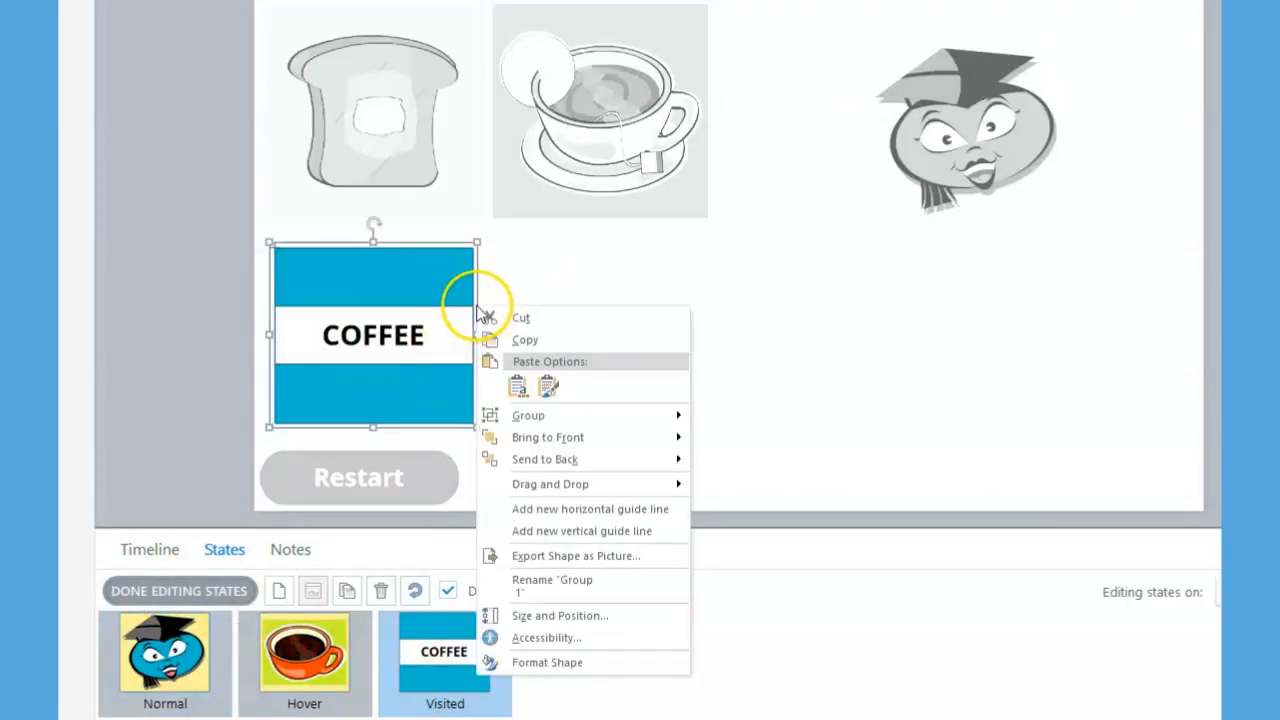
click(520, 340)
click(215, 590)
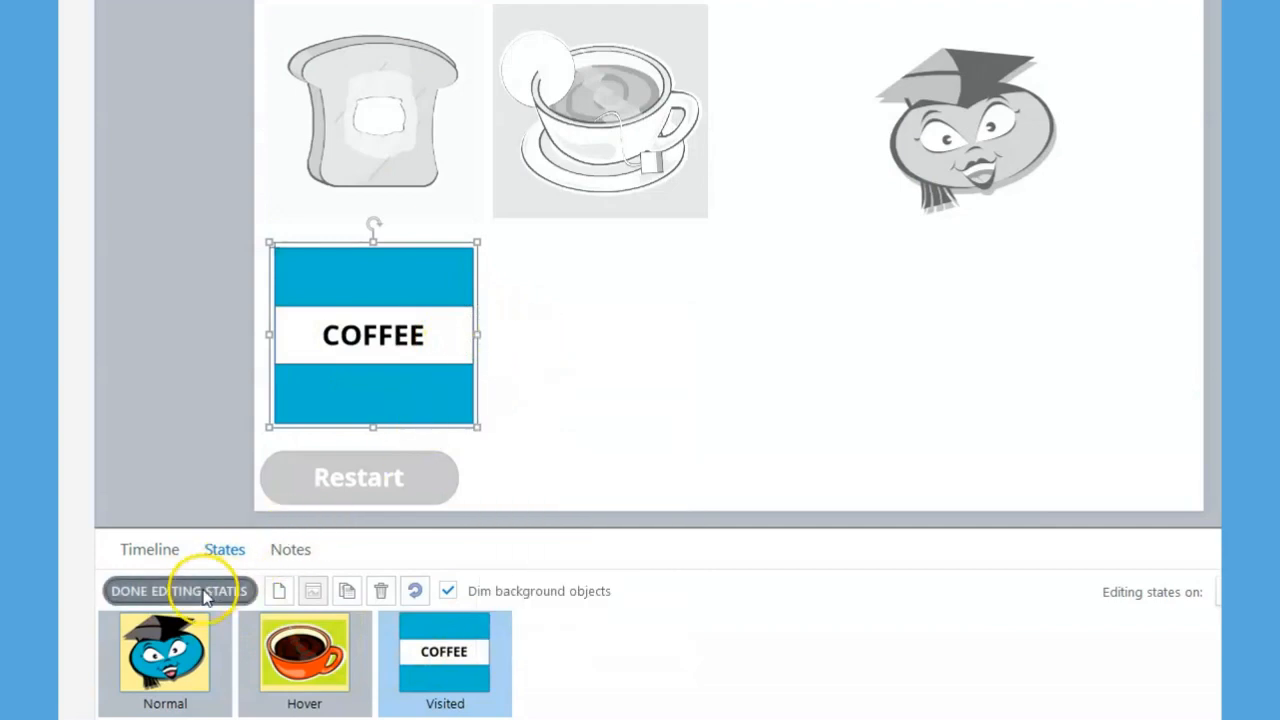
right_click(750, 313)
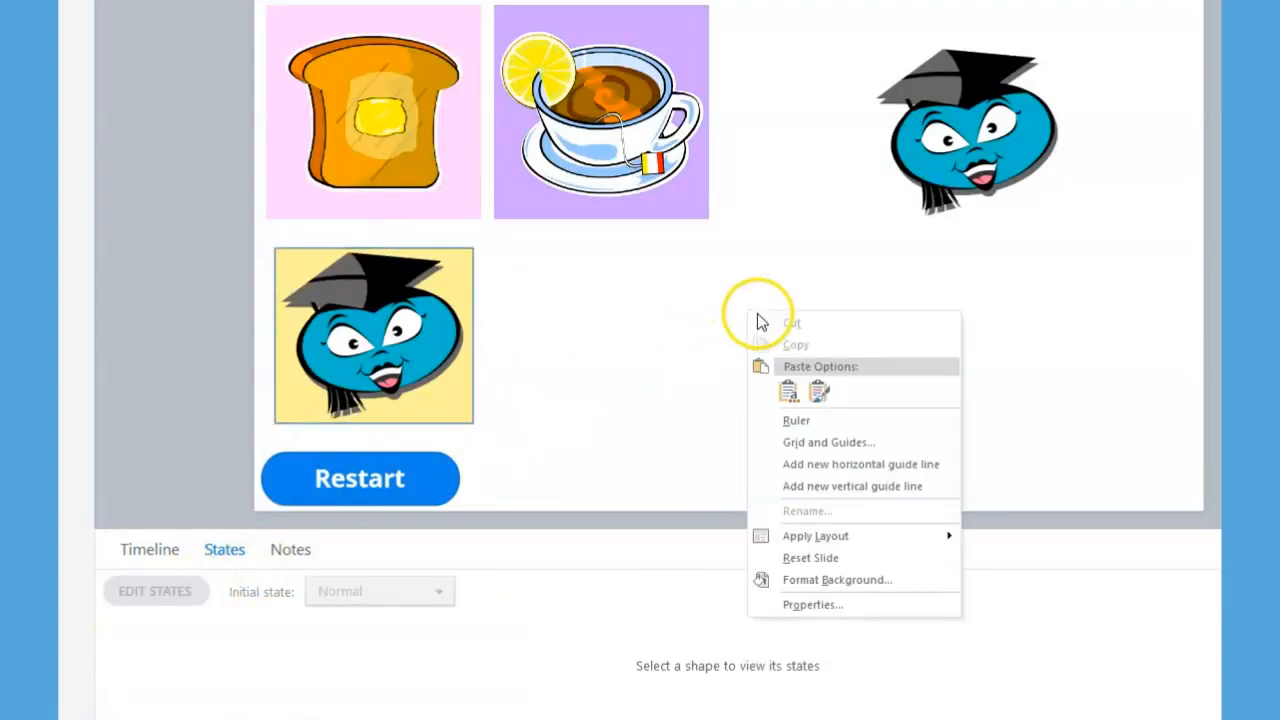
click(768, 388)
drag(427, 288, 1069, 289)
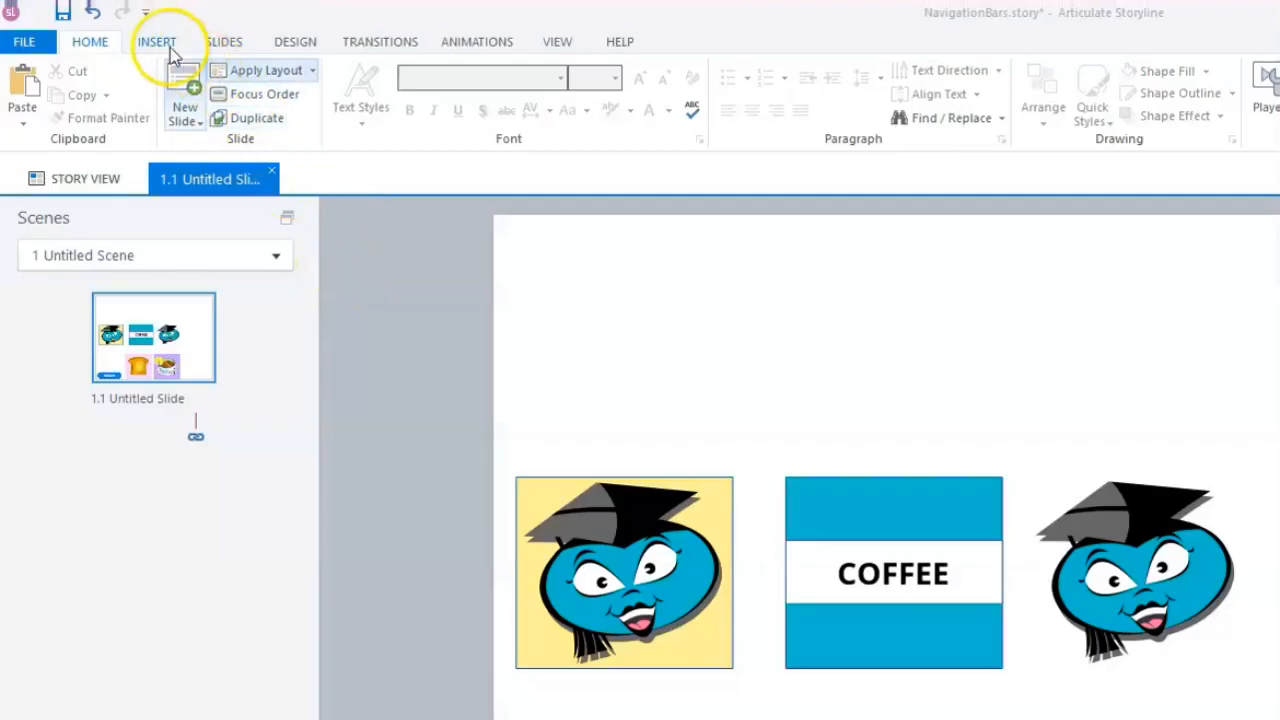
- Insert a square-cornered rectangular button in the empty area above the existing flashcard
click(157, 41)
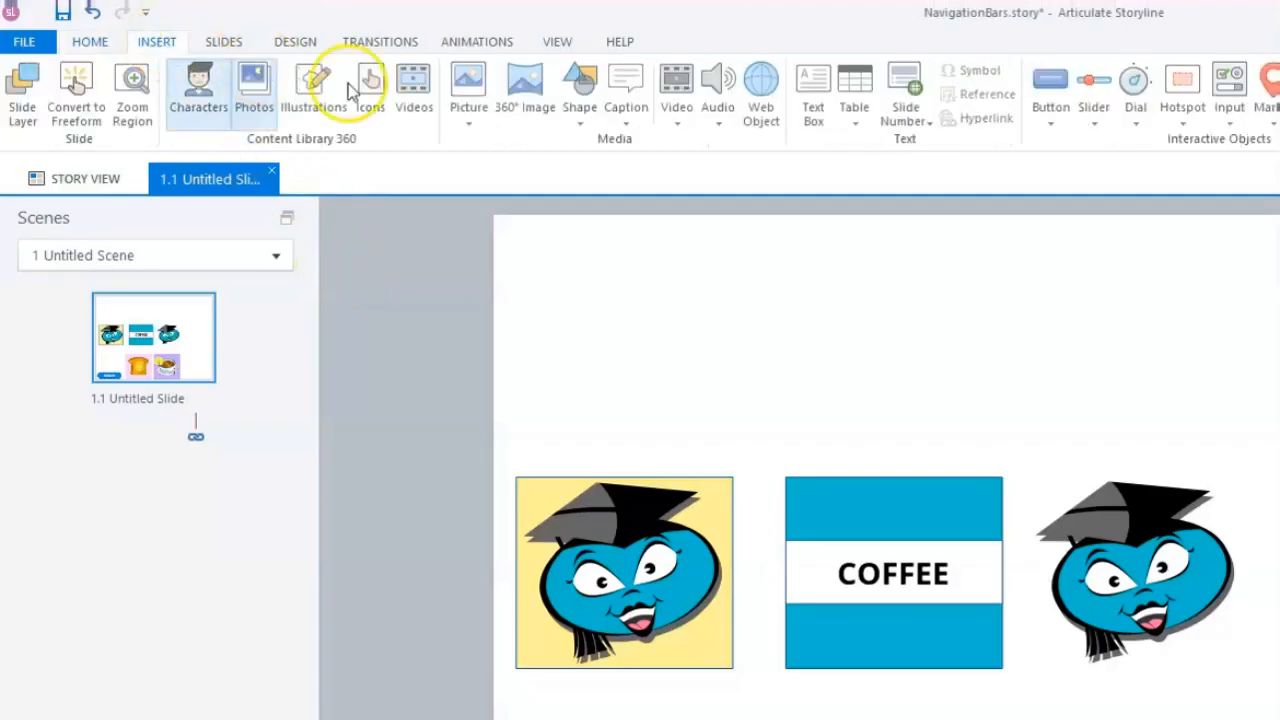
click(1055, 118)
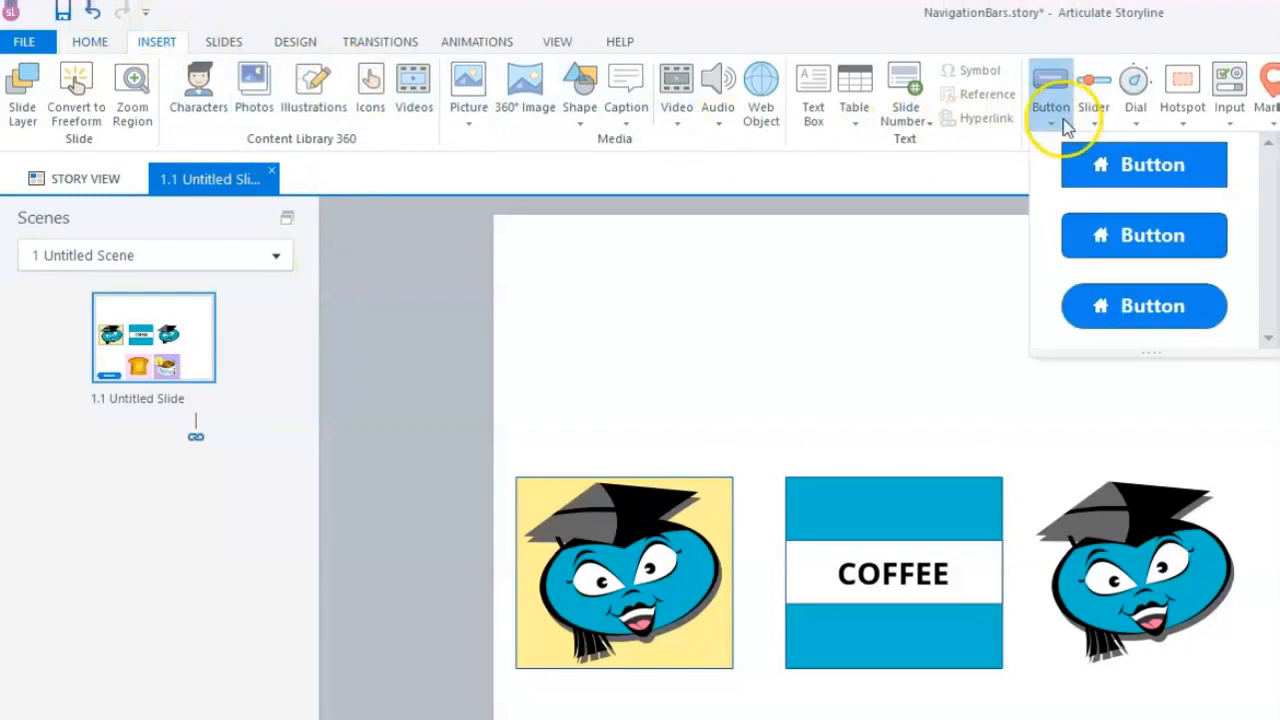
click(1082, 168)
click(556, 265)
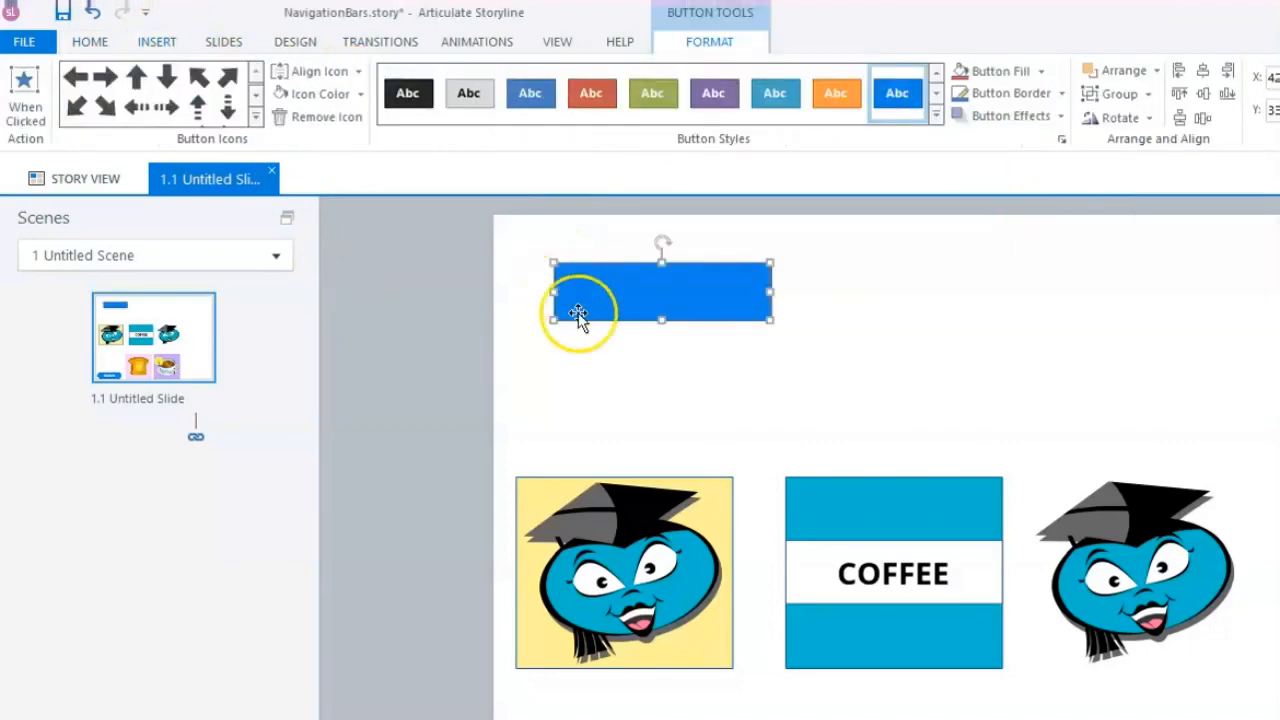
- Check the existing flashcard's size and set the new button's height to 133 px to match it
click(643, 479)
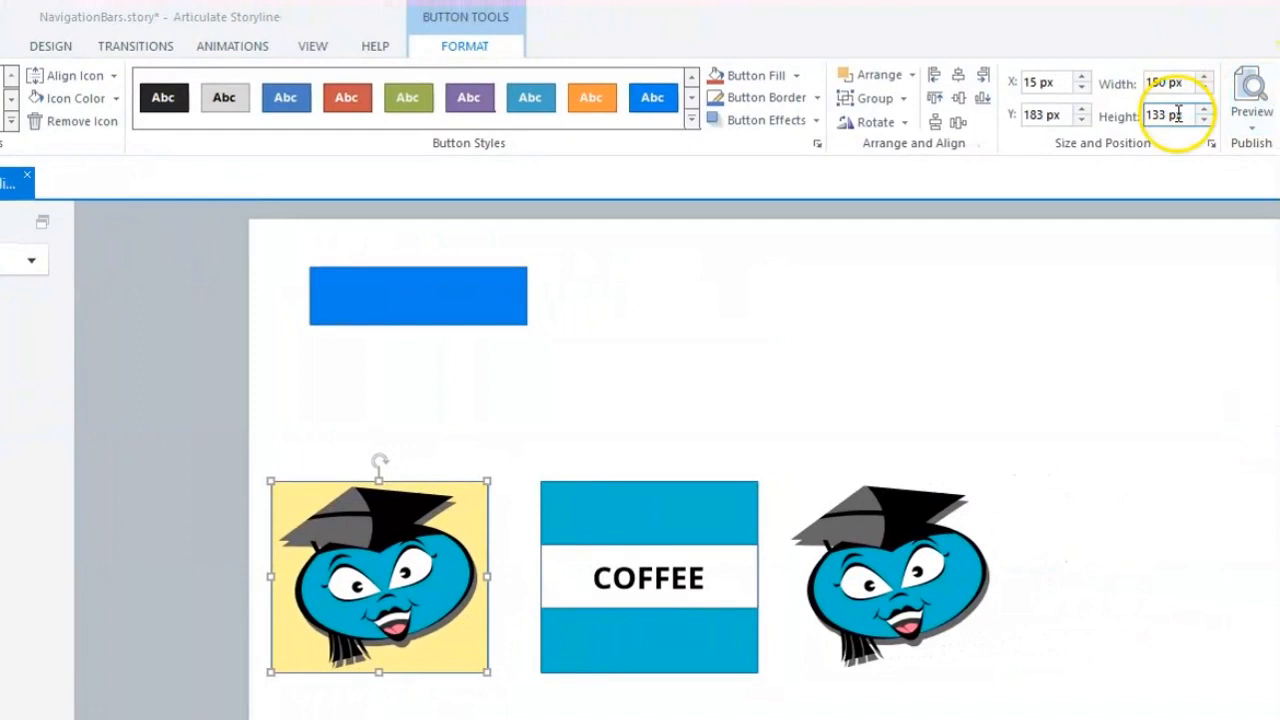
click(525, 307)
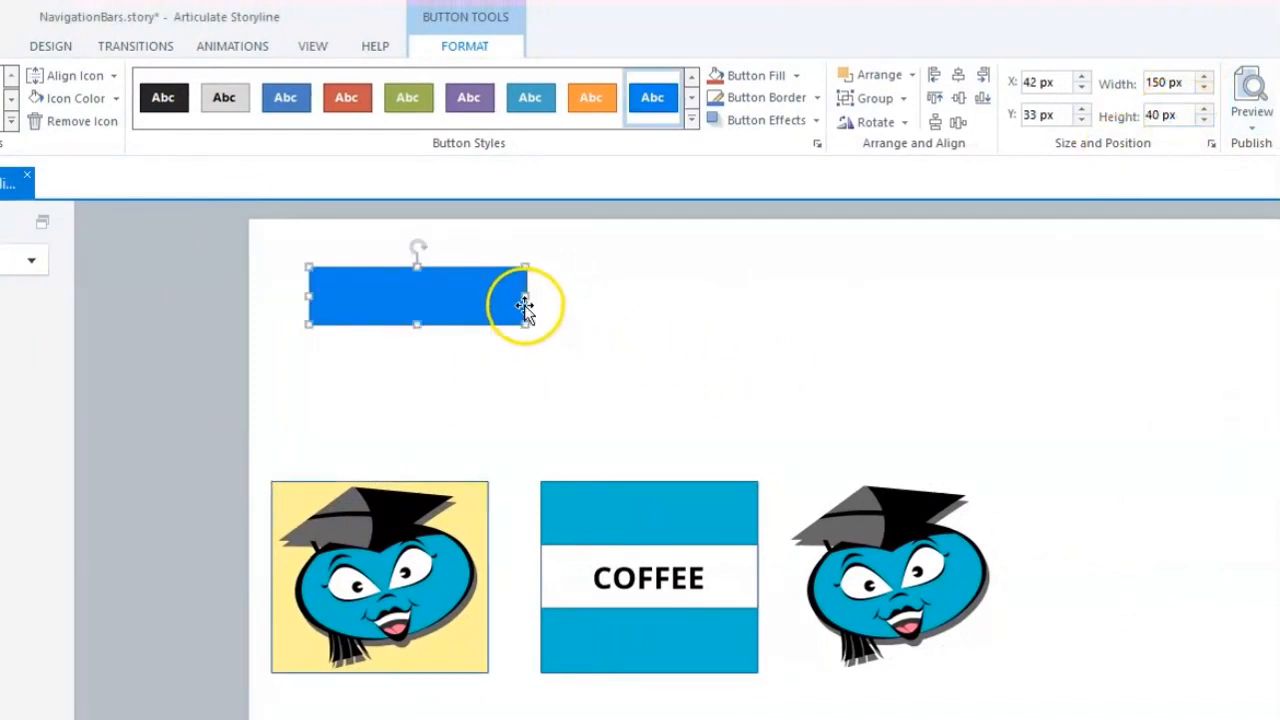
click(1177, 118)
drag(1177, 118, 1106, 116)
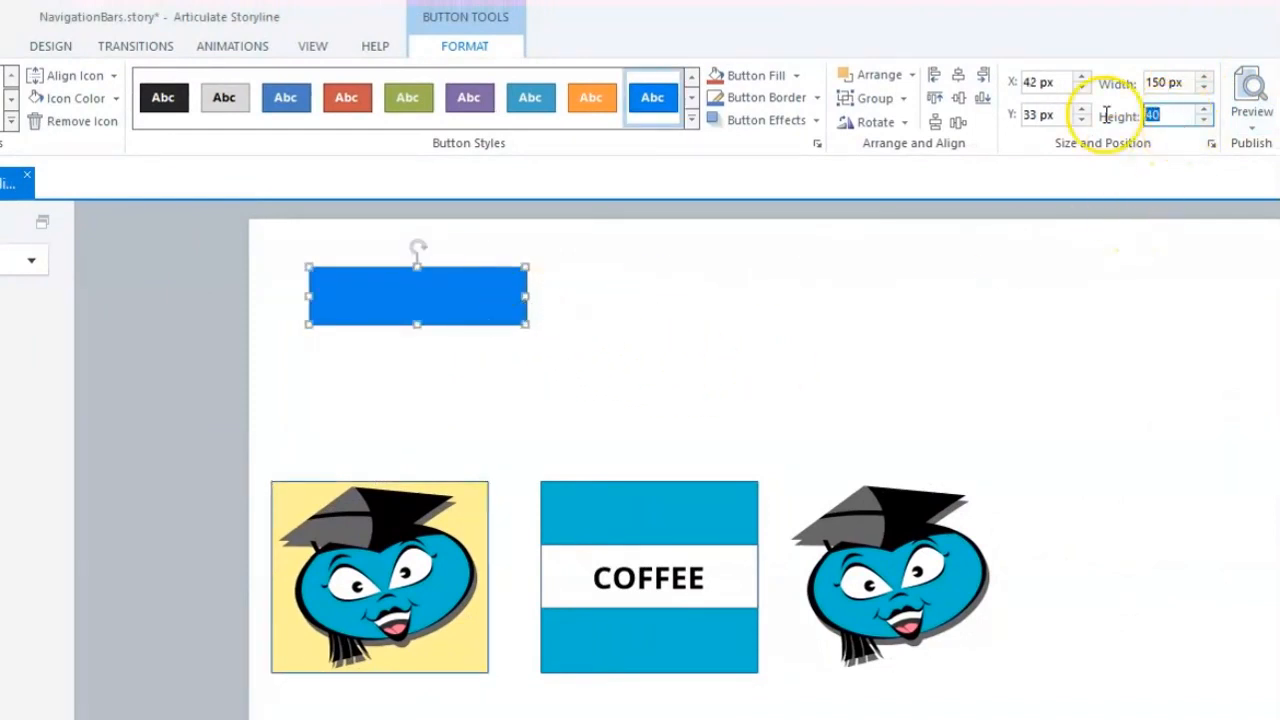
text(133)
key(Return)
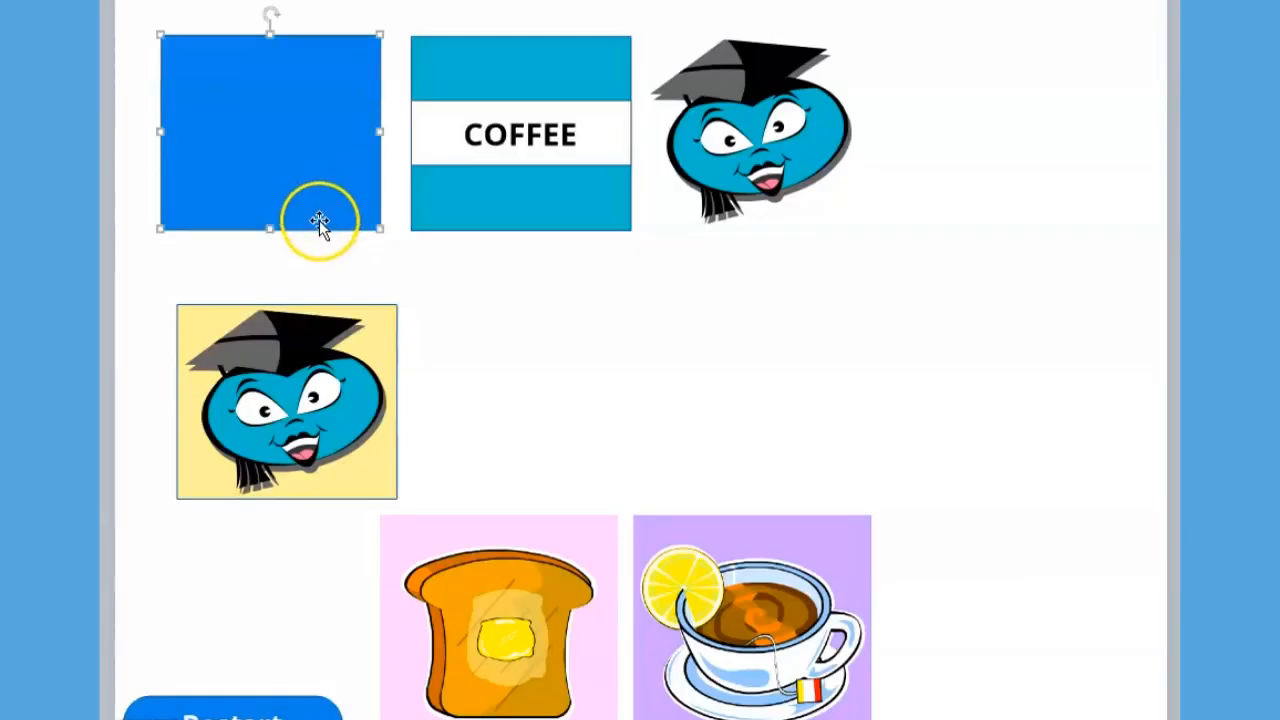
- Change the new button's solid fill to the pale yellow basic color #FFF799
right_click(319, 222)
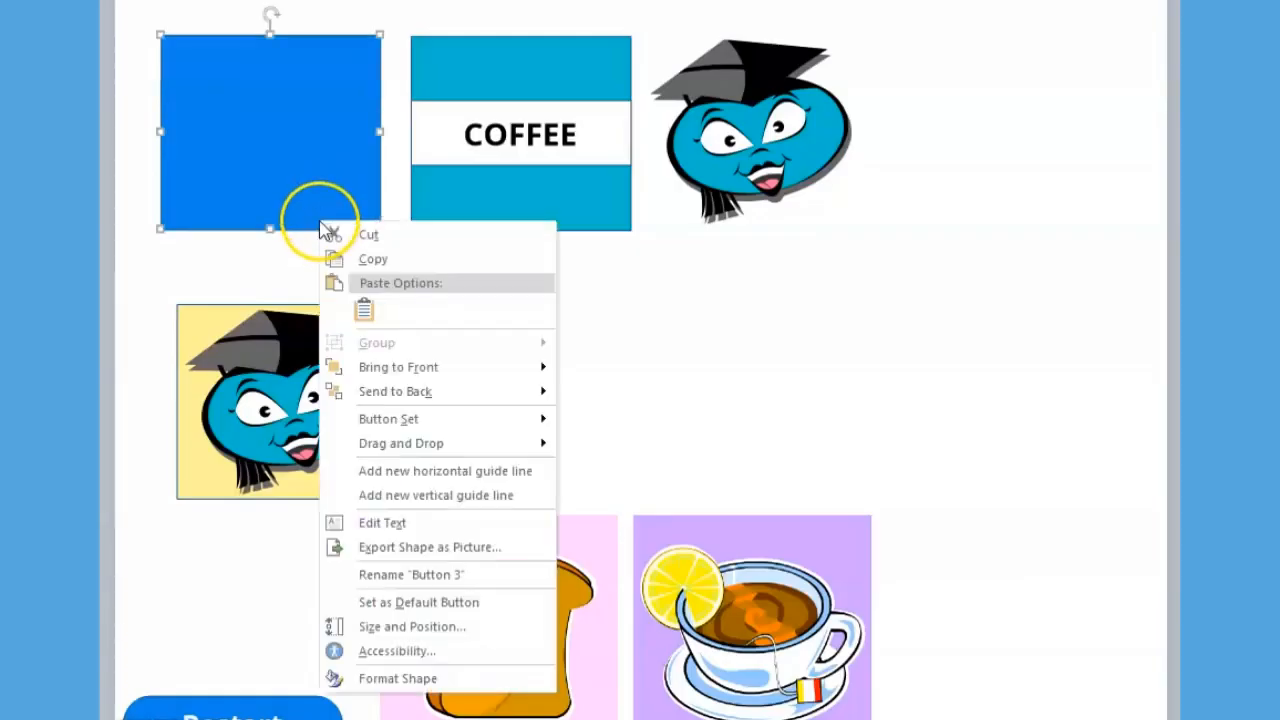
click(440, 679)
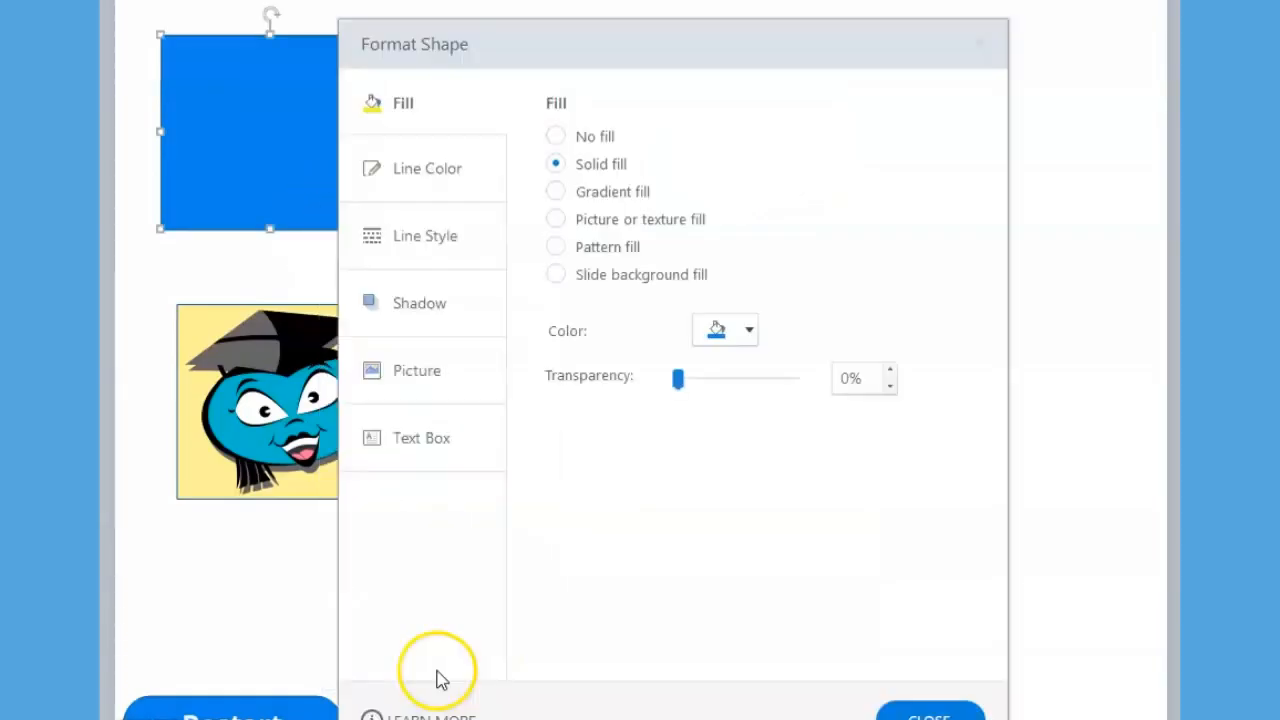
click(750, 334)
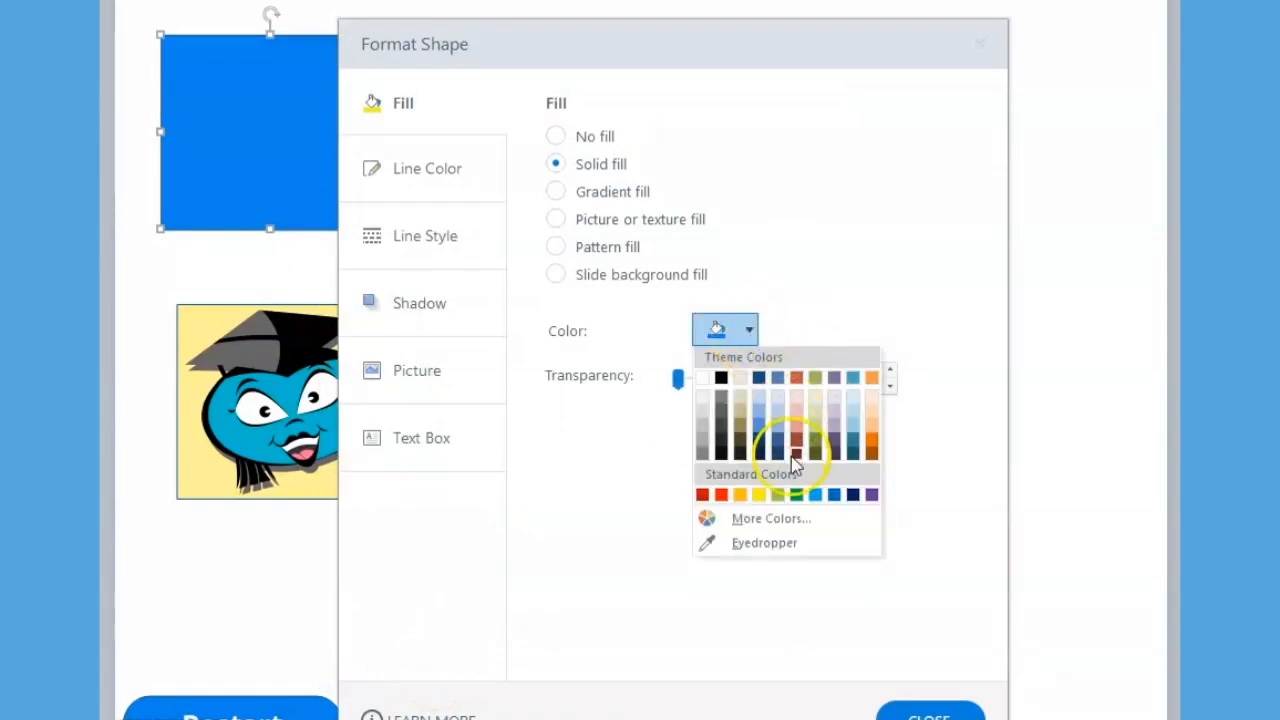
click(779, 519)
click(472, 263)
click(783, 624)
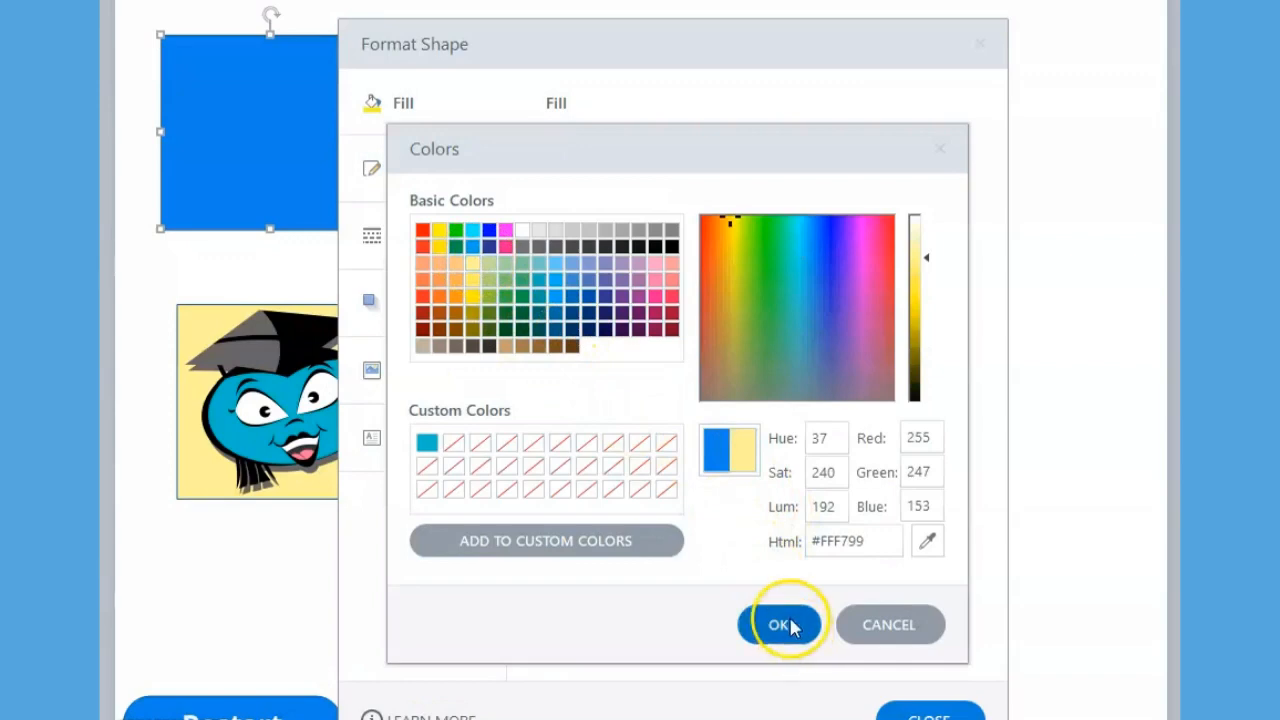
click(929, 710)
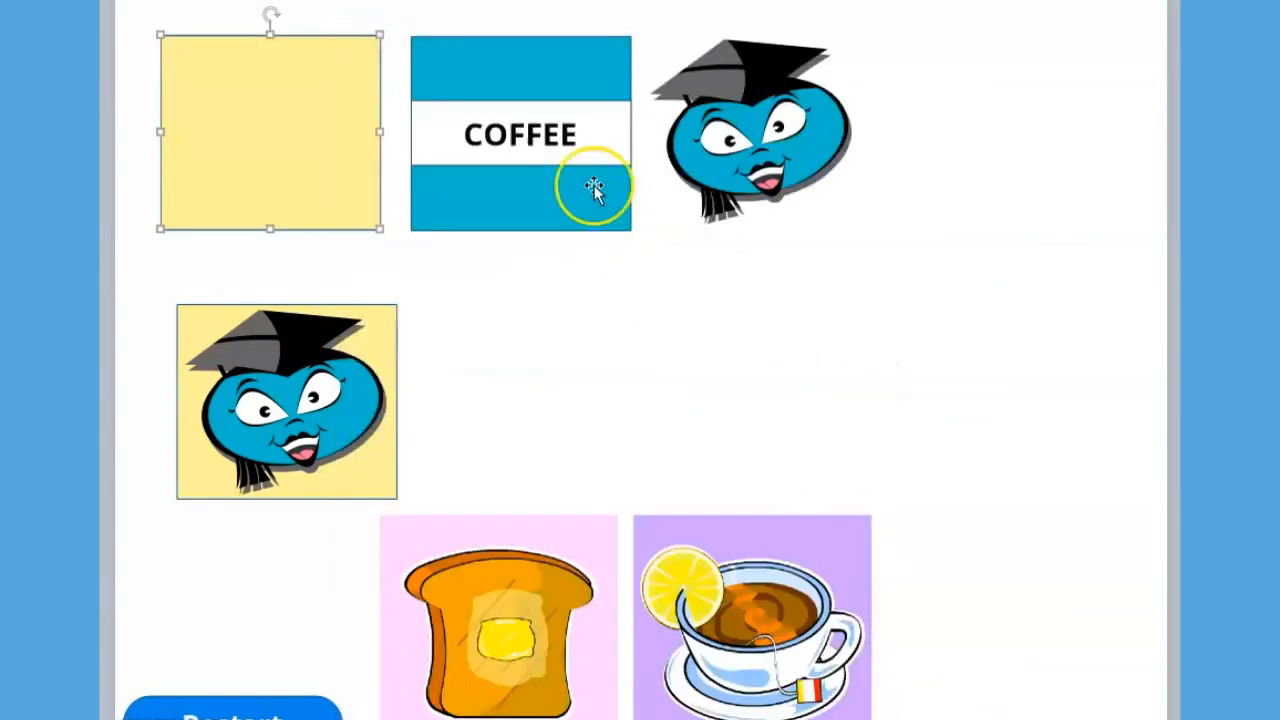
- Change the text of the copied COFFEE label to TOAST
click(575, 134)
drag(577, 134, 416, 143)
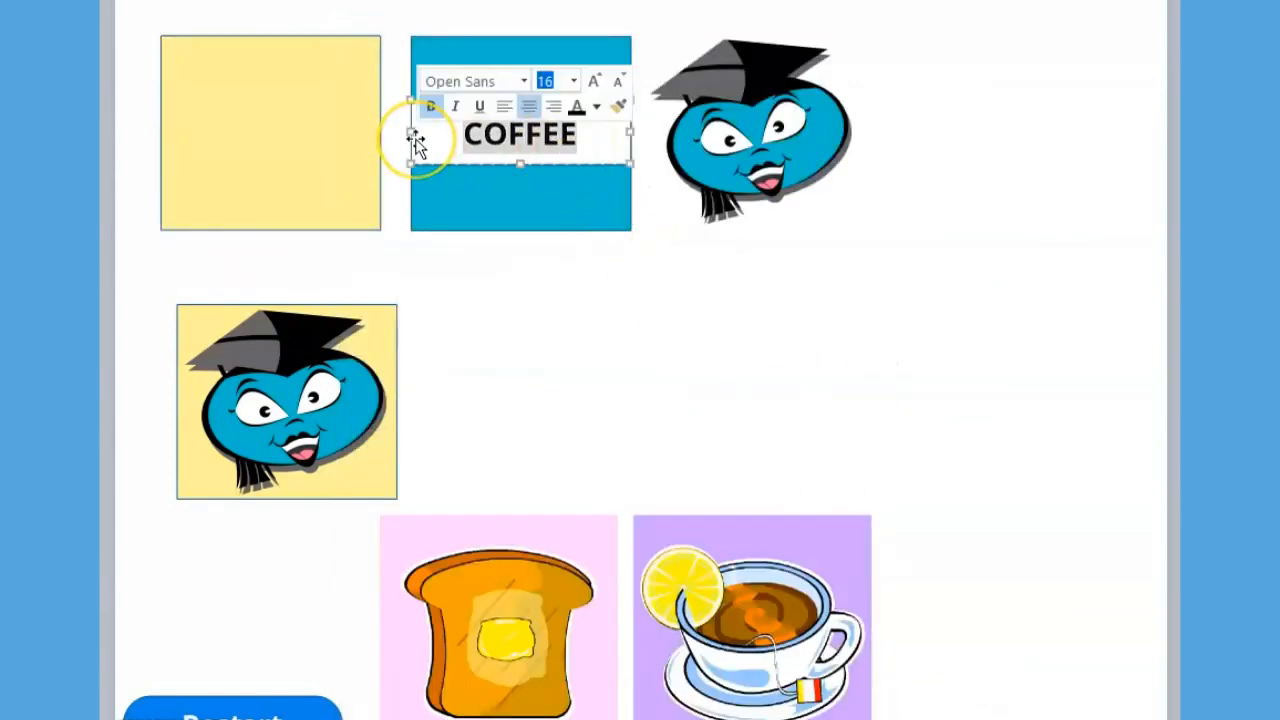
text(TOA)
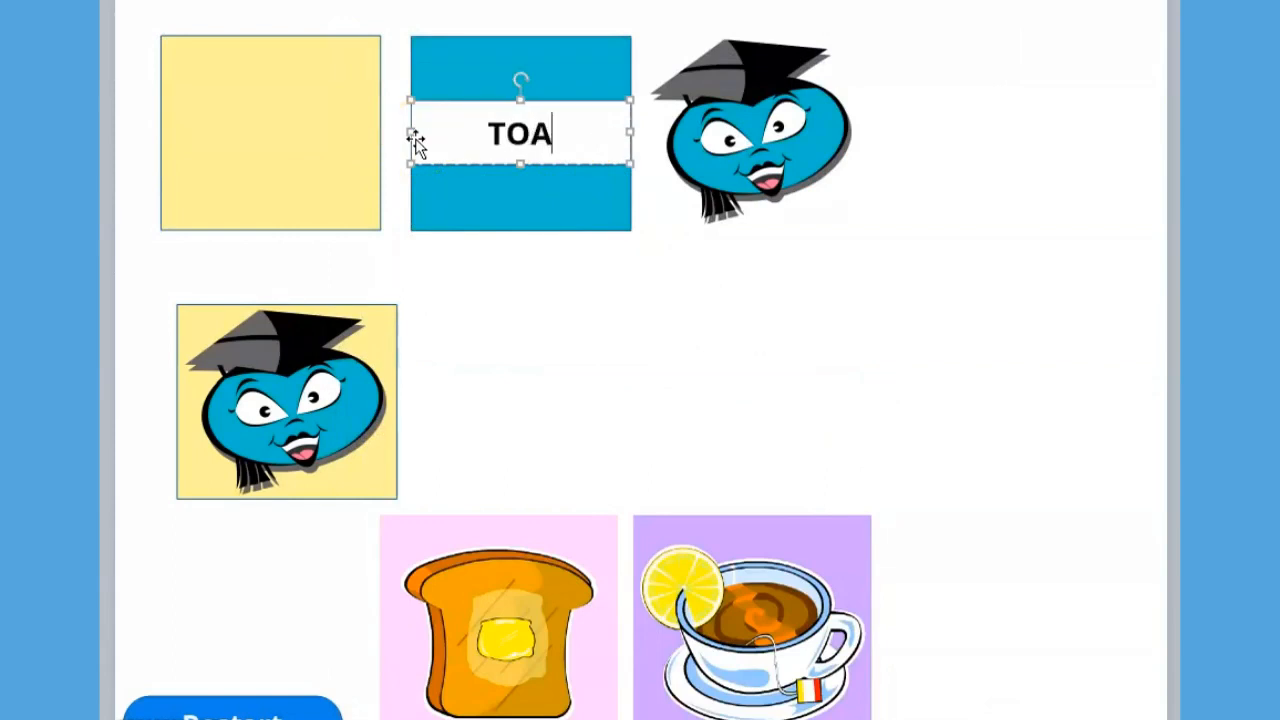
click(790, 243)
- Place the character picture over the new yellow button and send the button to the back so it sits behind the character
drag(769, 168, 266, 158)
click(512, 341)
right_click(297, 172)
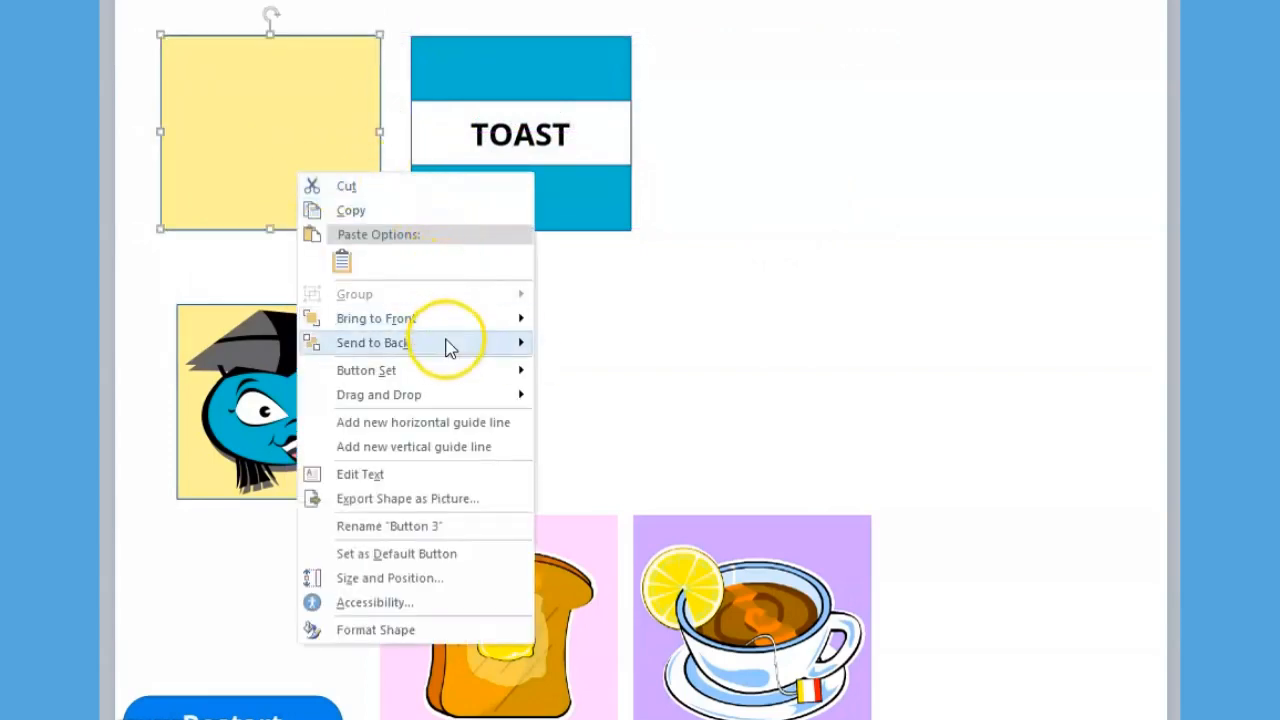
mouse_move(449, 345)
click(610, 345)
click(617, 347)
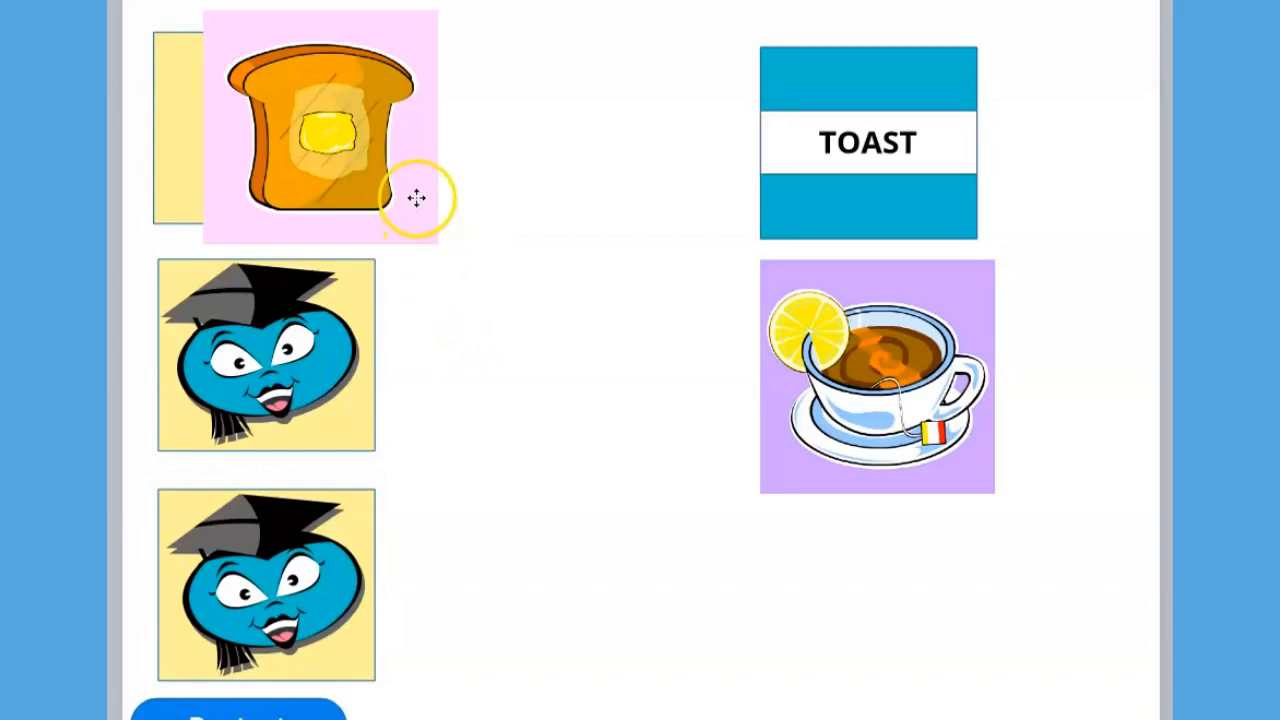
- Crop the toast picture 12 px left, 14 px right and 19 px top and bottom, and center it on its yellow square
click(416, 198)
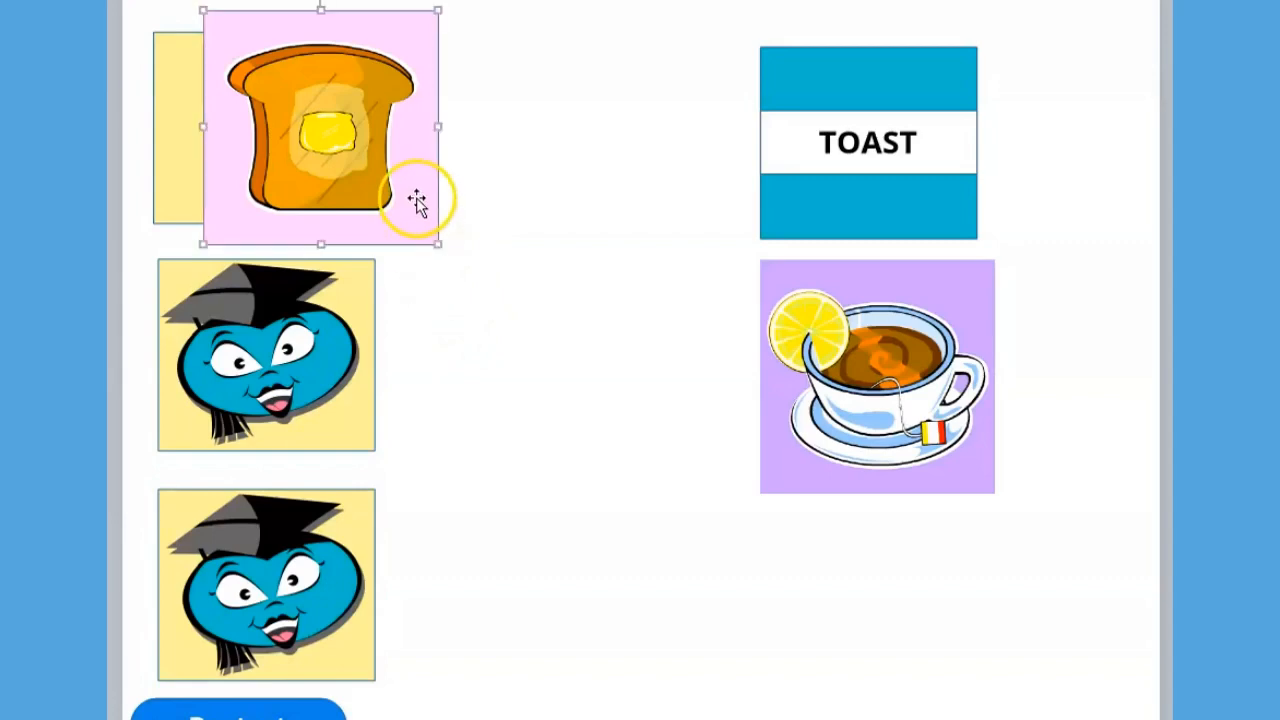
right_click(416, 198)
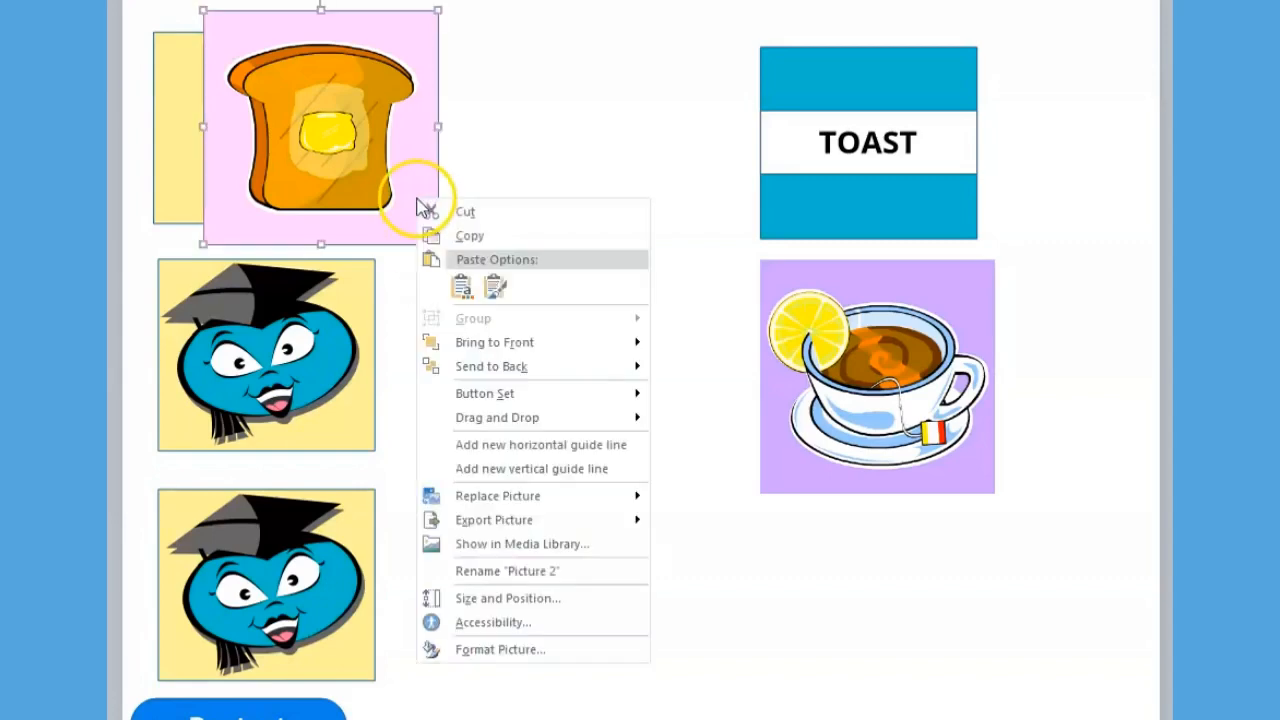
click(616, 604)
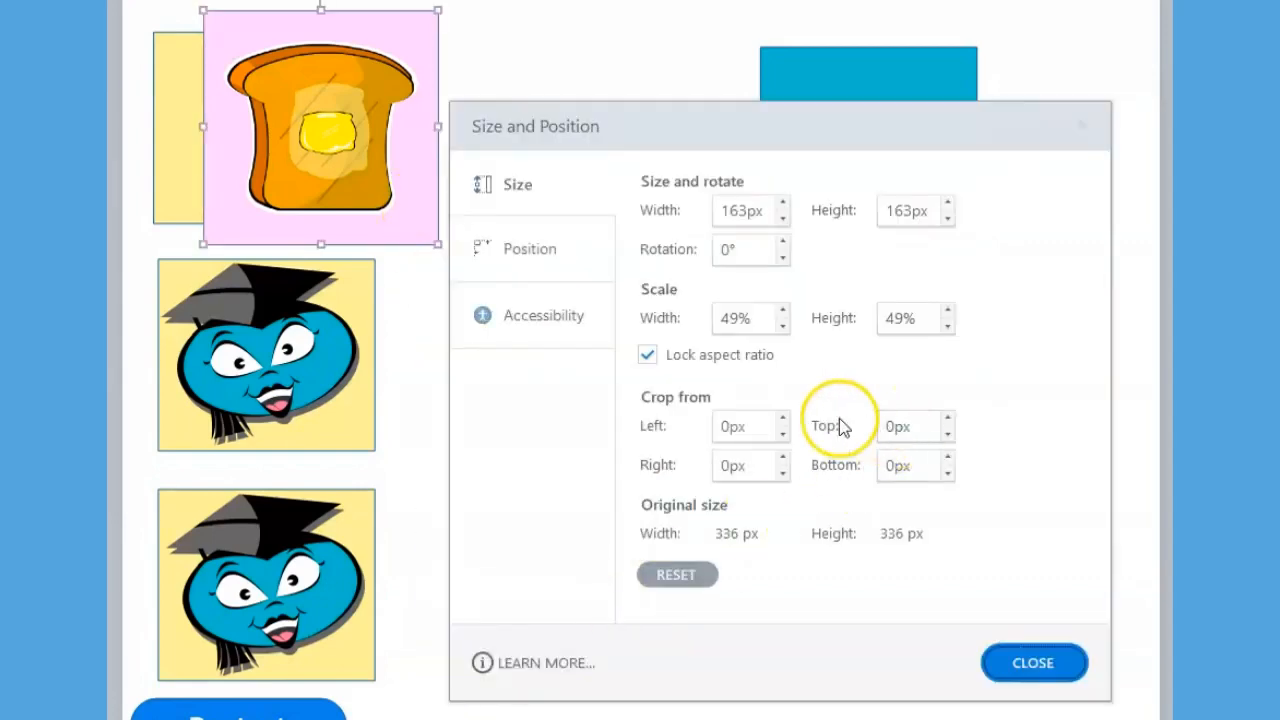
drag(782, 421, 787, 462)
click(782, 421)
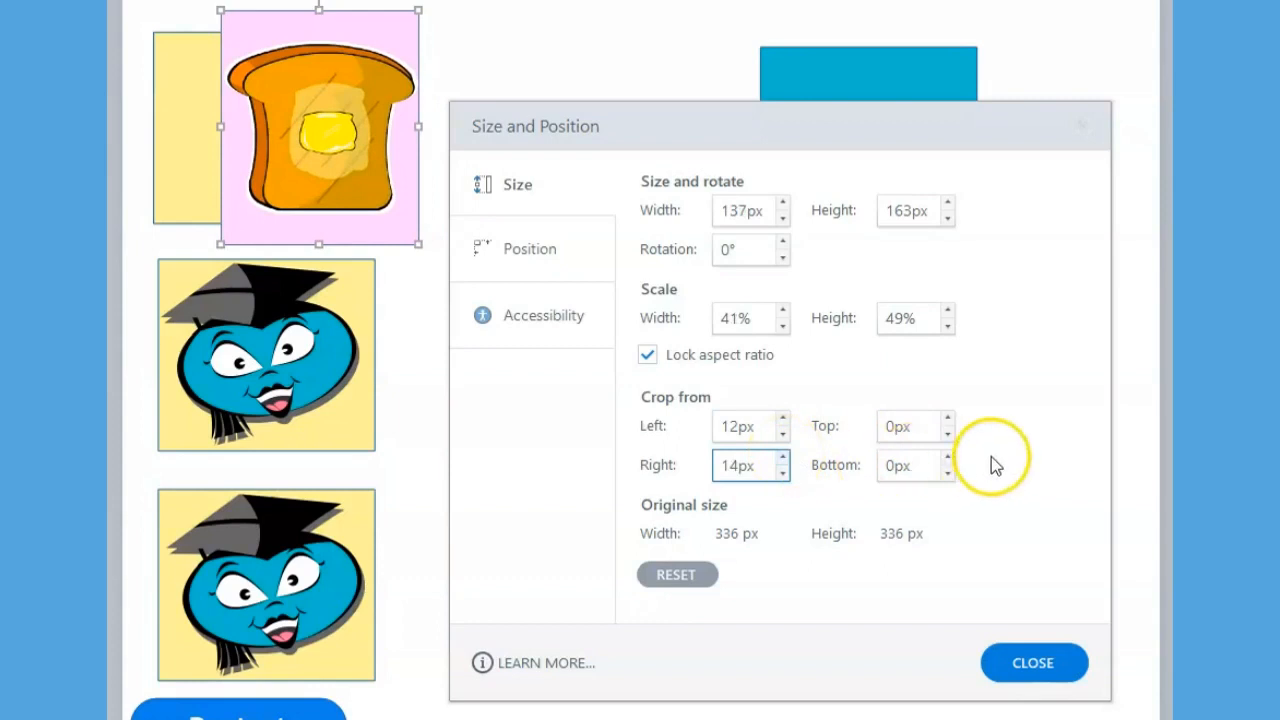
drag(946, 416, 951, 468)
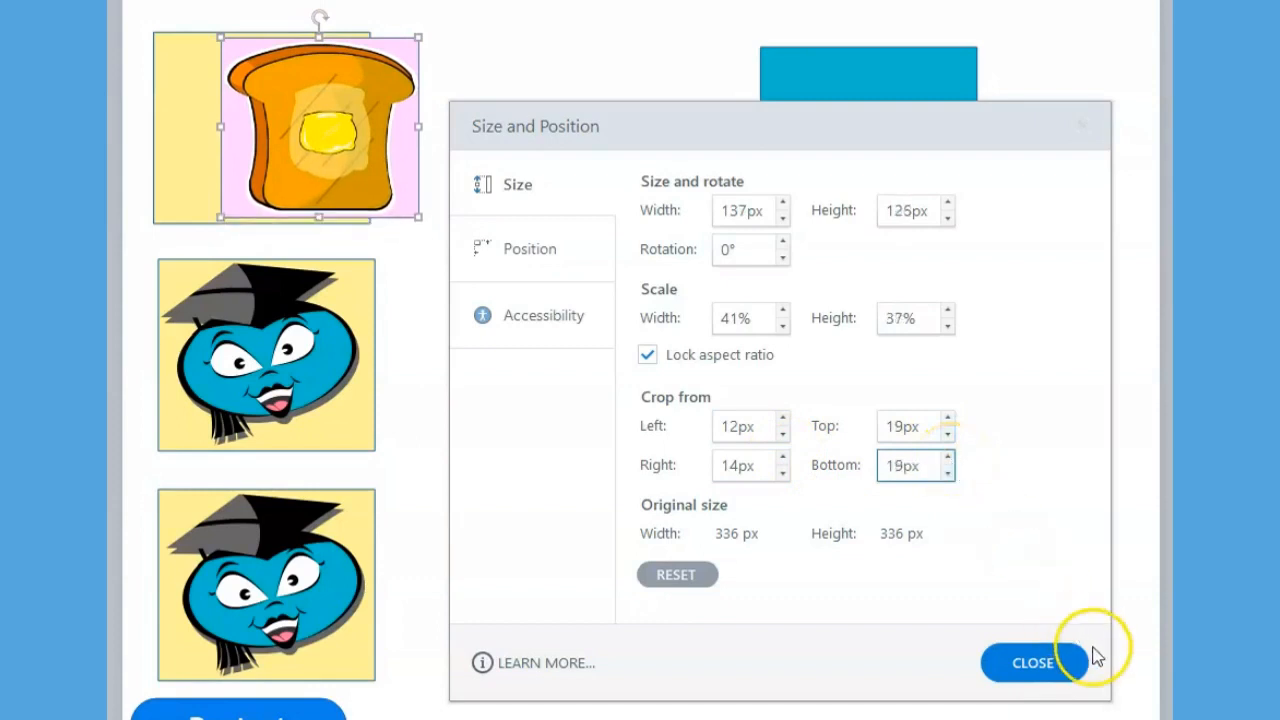
click(1087, 655)
drag(314, 149, 267, 153)
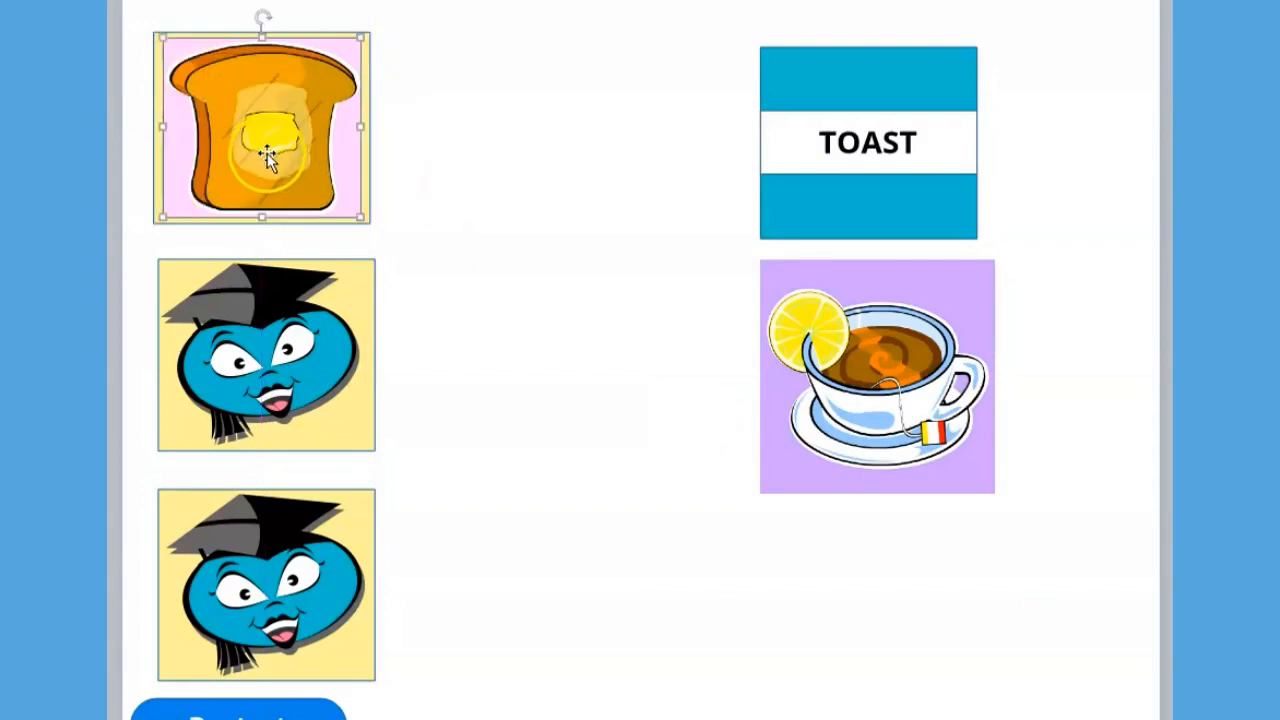
click(528, 226)
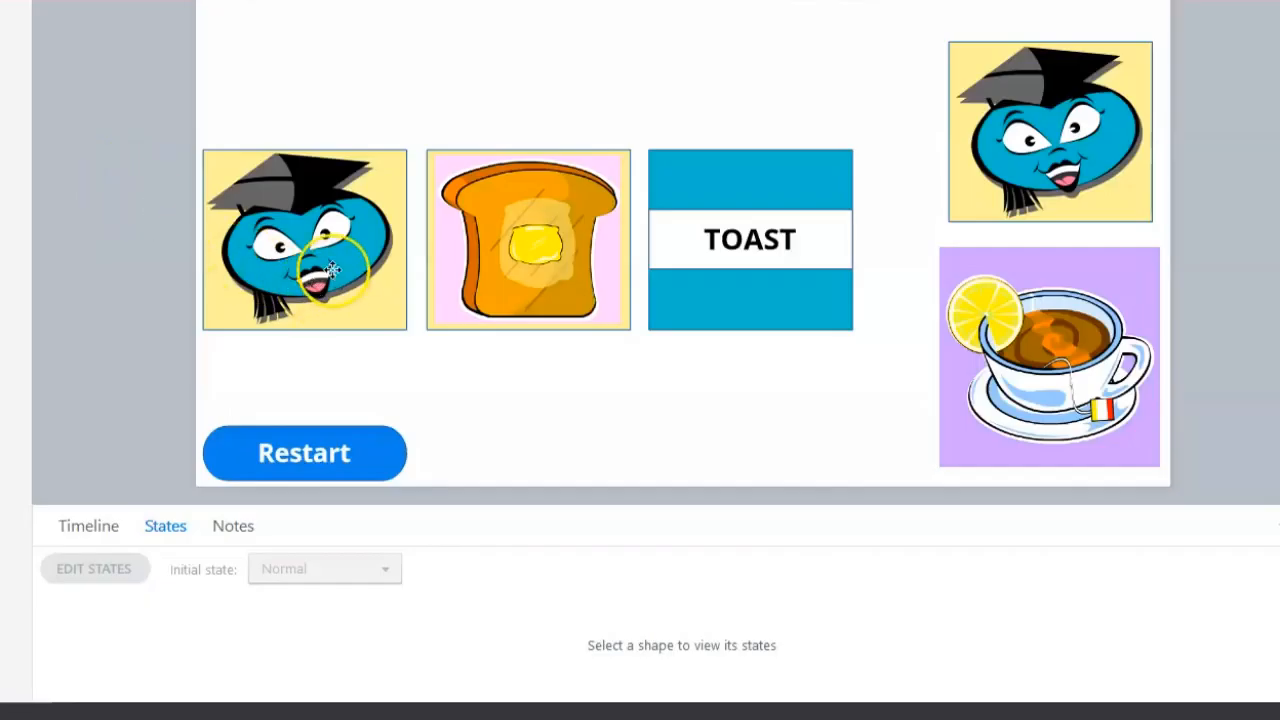
click(332, 269)
click(463, 283)
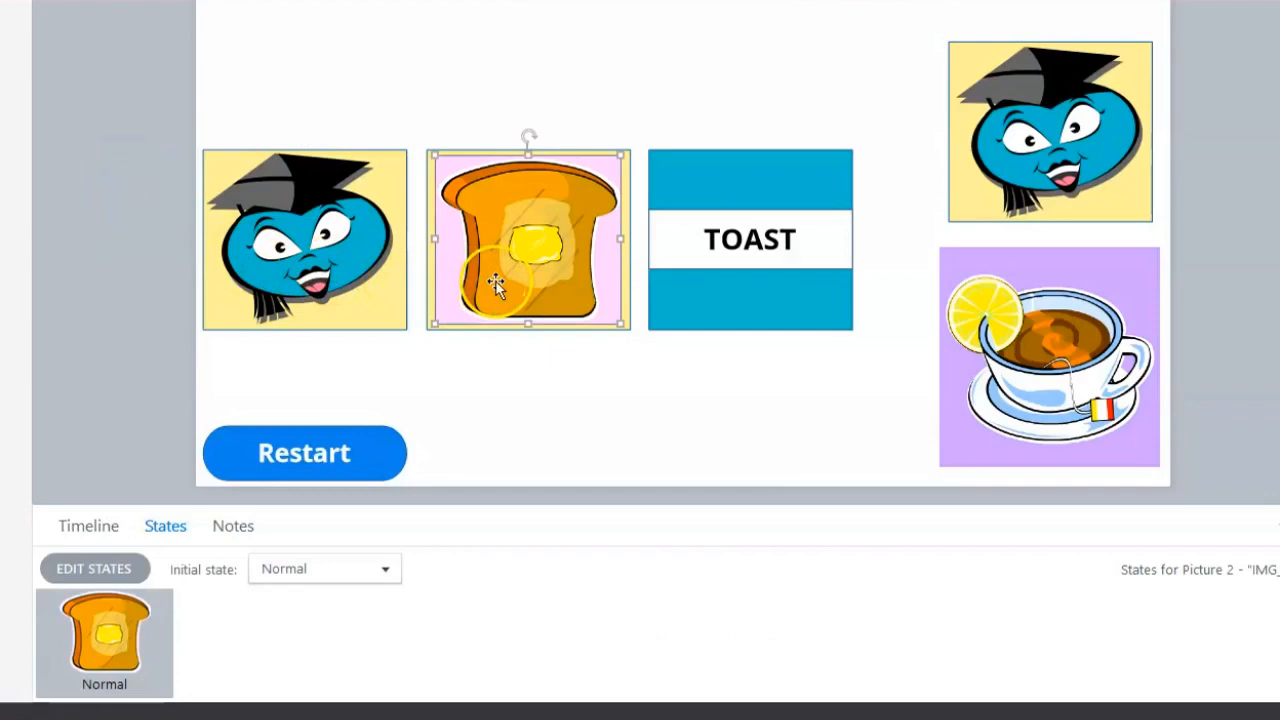
click(690, 301)
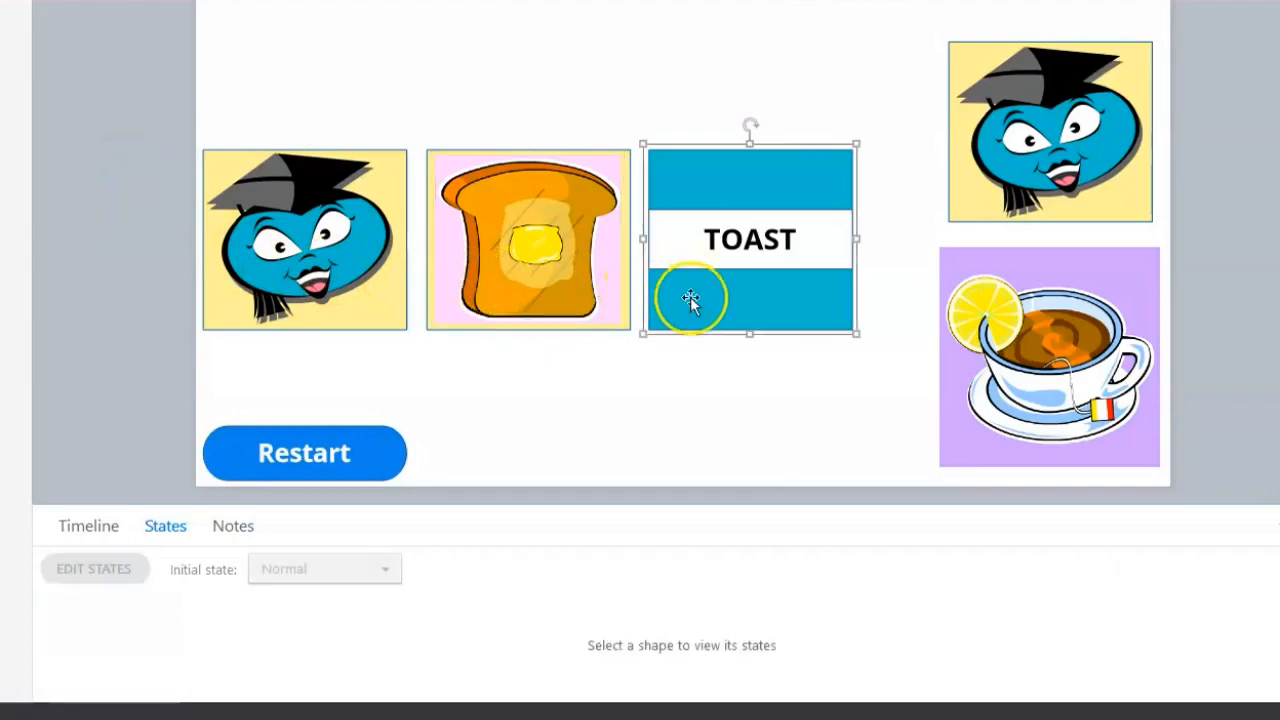
- Ungroup the character picture from the yellow button beside the toast picture
click(356, 261)
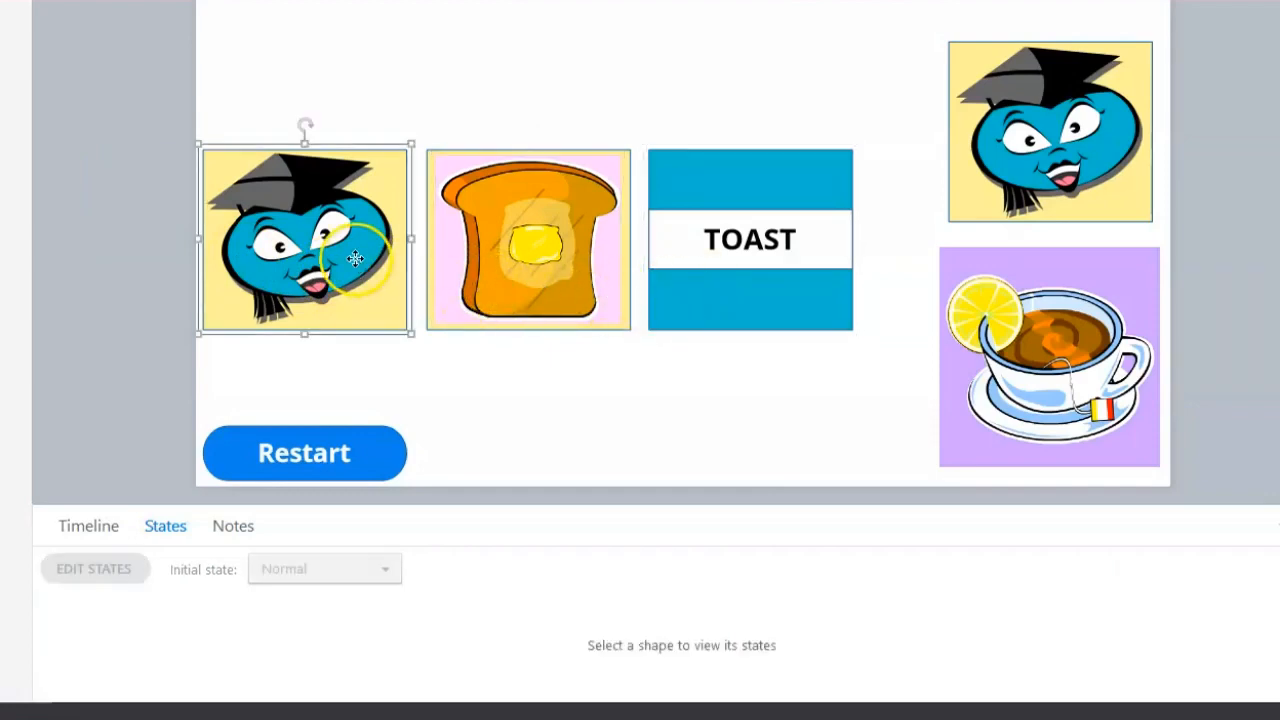
right_click(356, 259)
mouse_move(447, 380)
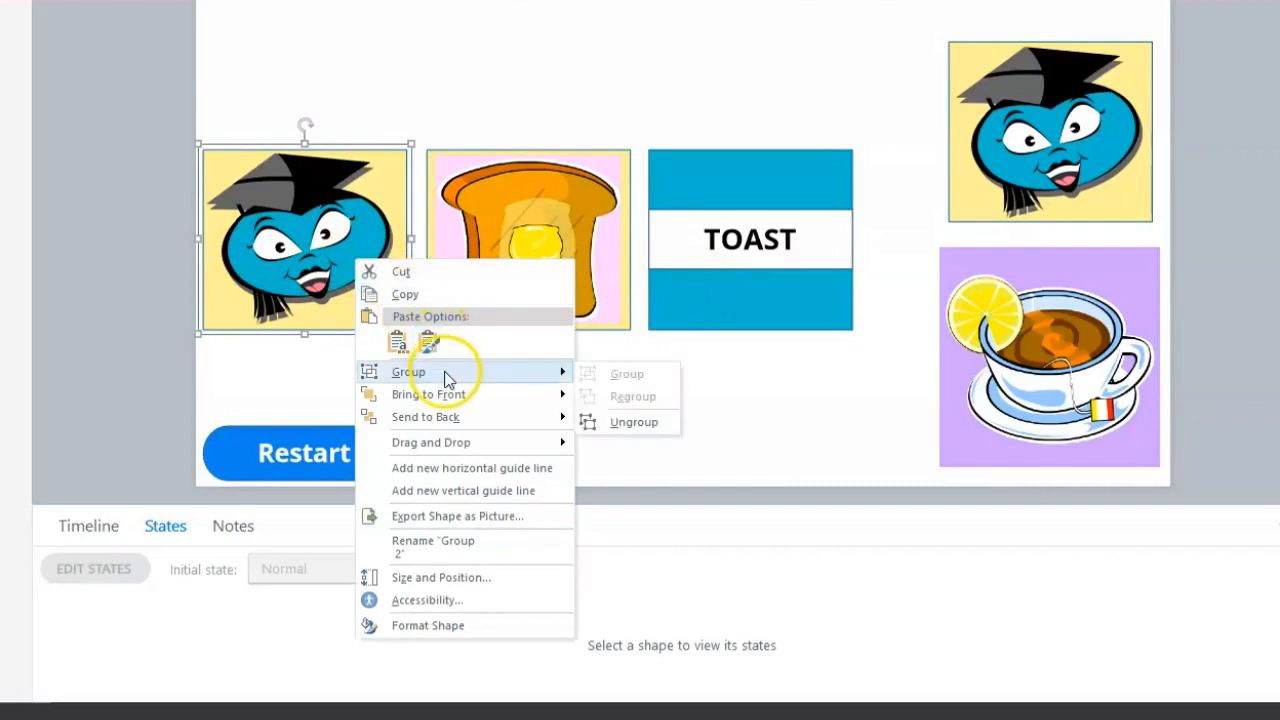
click(598, 421)
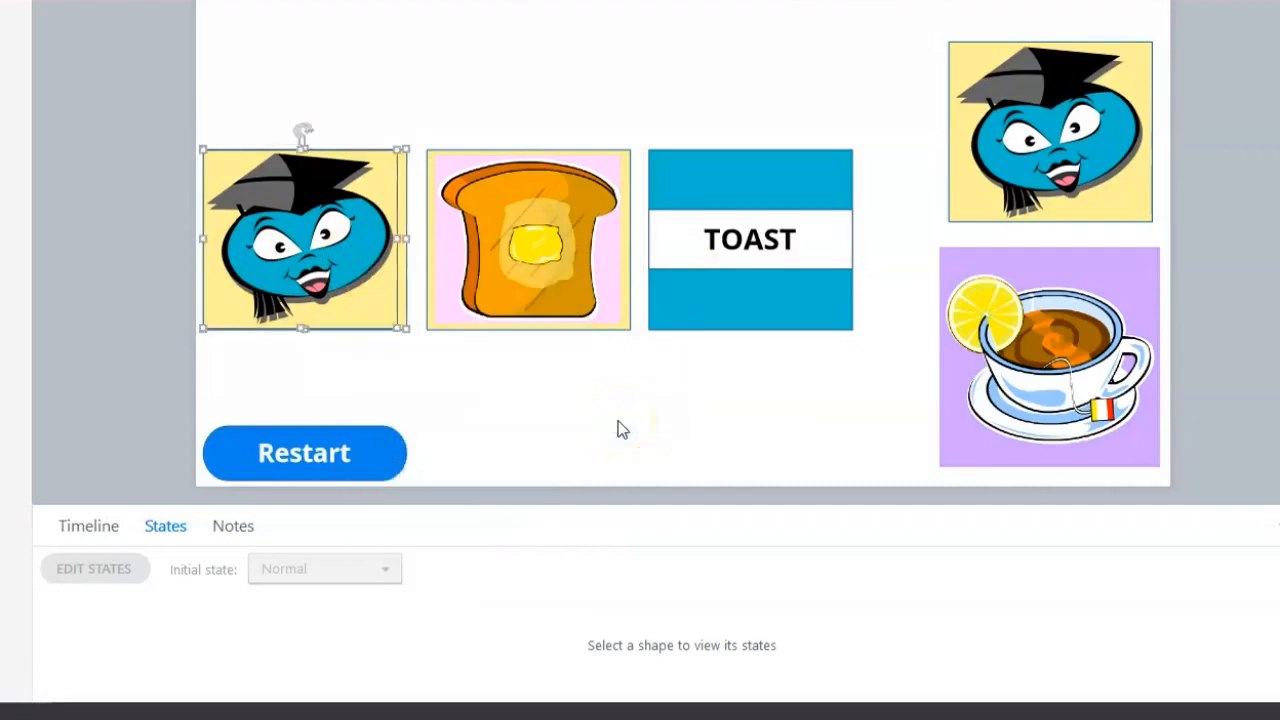
click(502, 395)
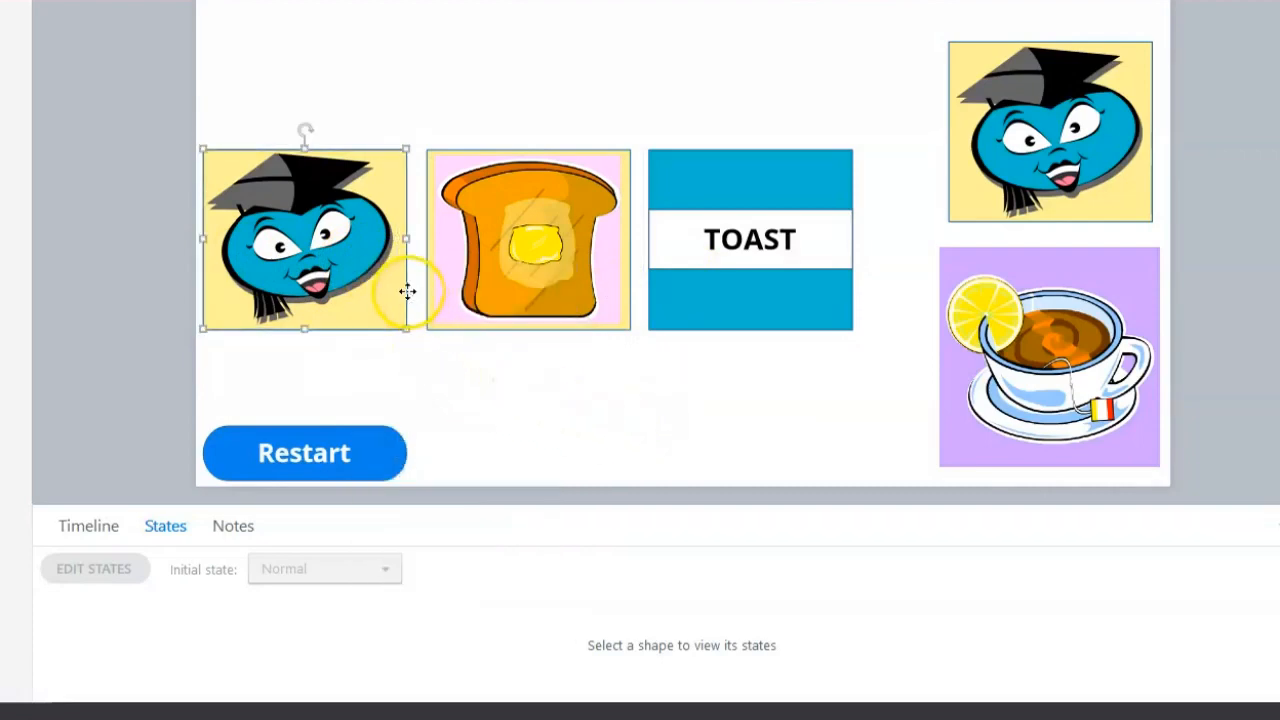
- Cut the character picture, paste it into the yellow button's Normal state and nudge it slightly right and down
click(329, 251)
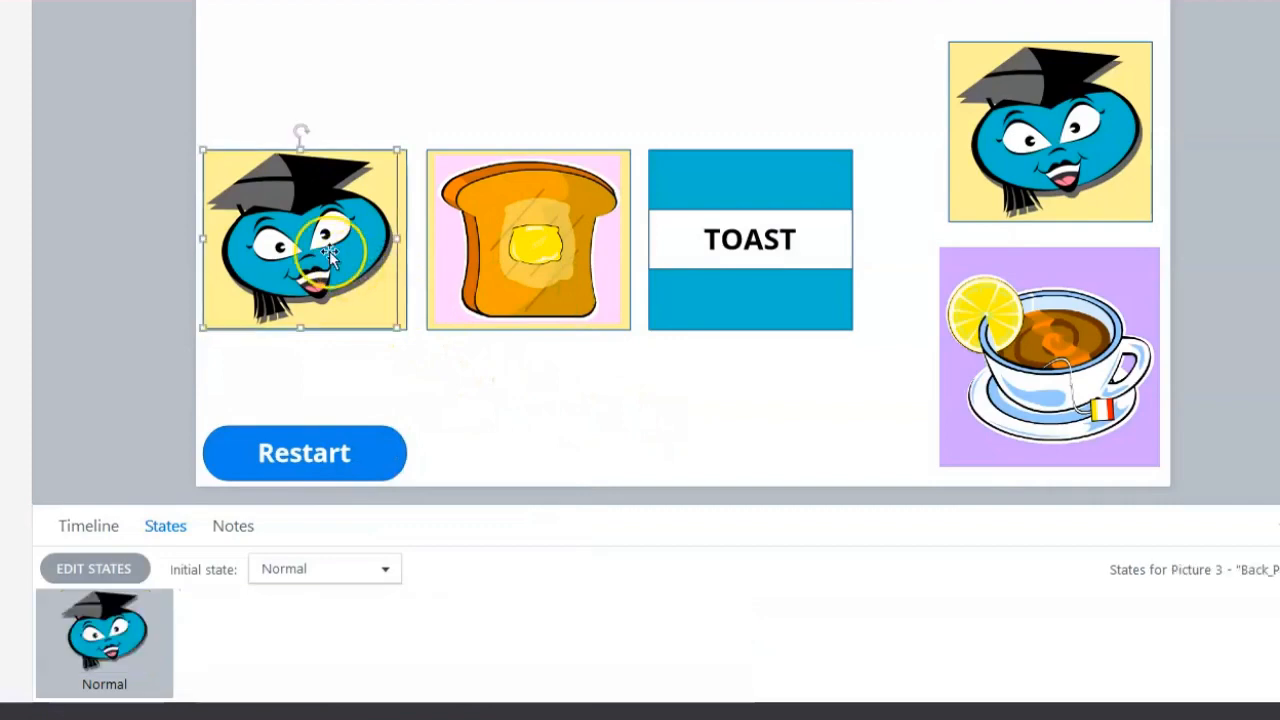
right_click(329, 251)
click(375, 265)
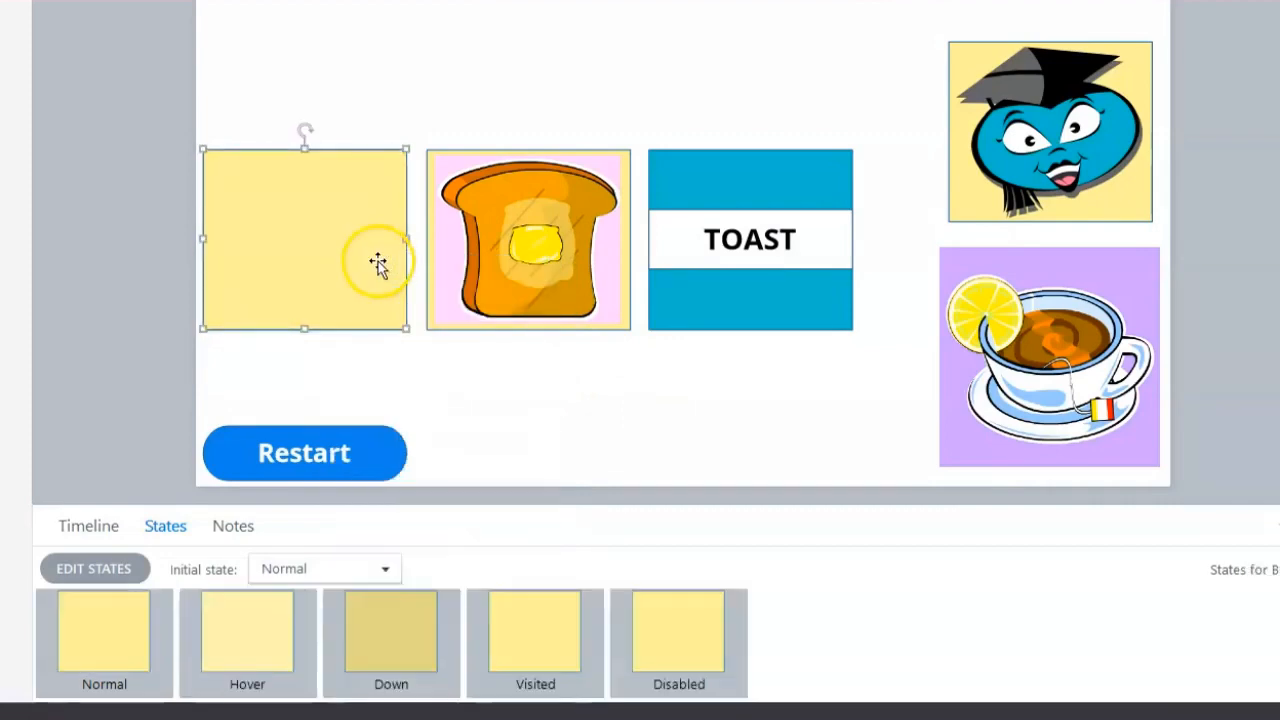
click(100, 569)
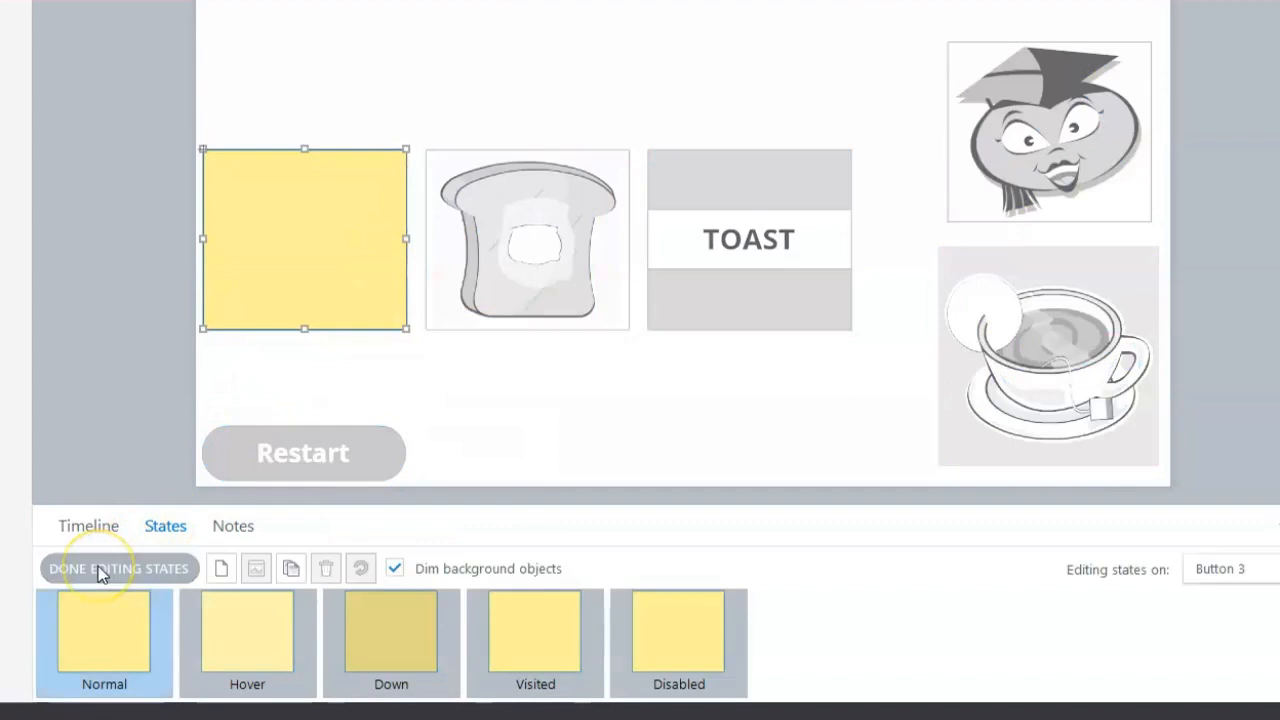
right_click(112, 238)
click(152, 318)
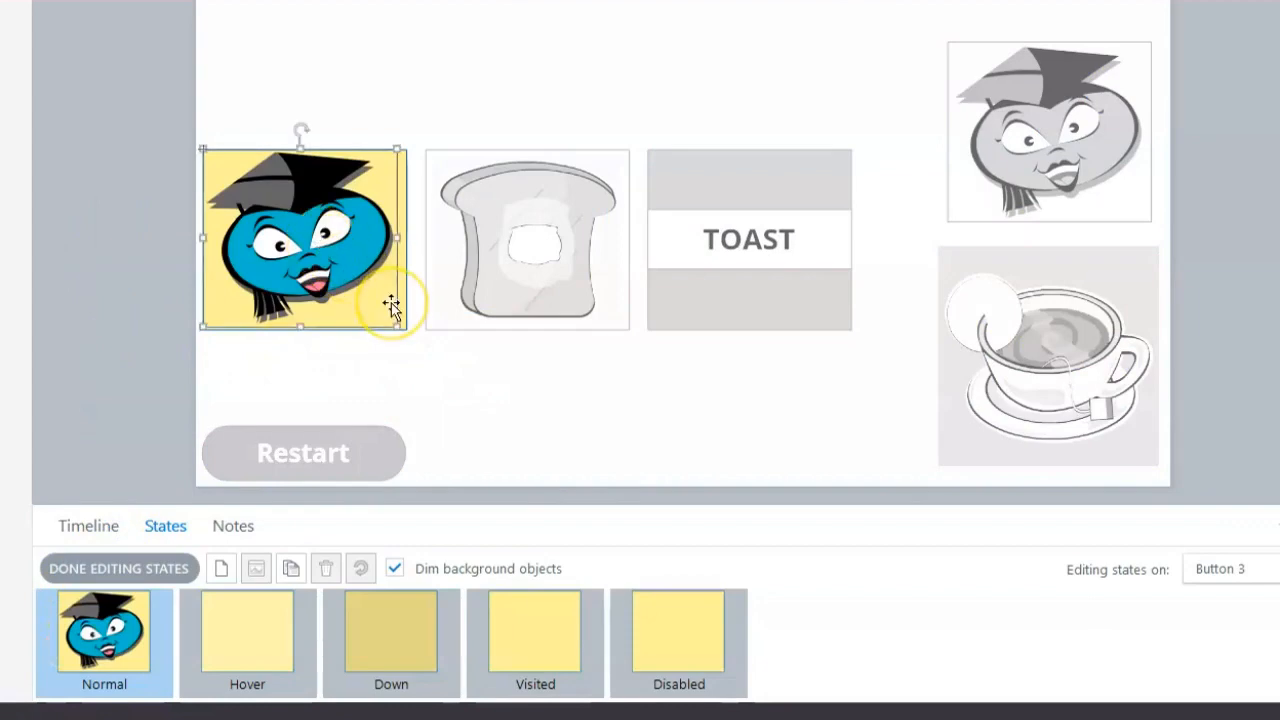
key(Right)
key(Right)
key(Right)
key(Down)
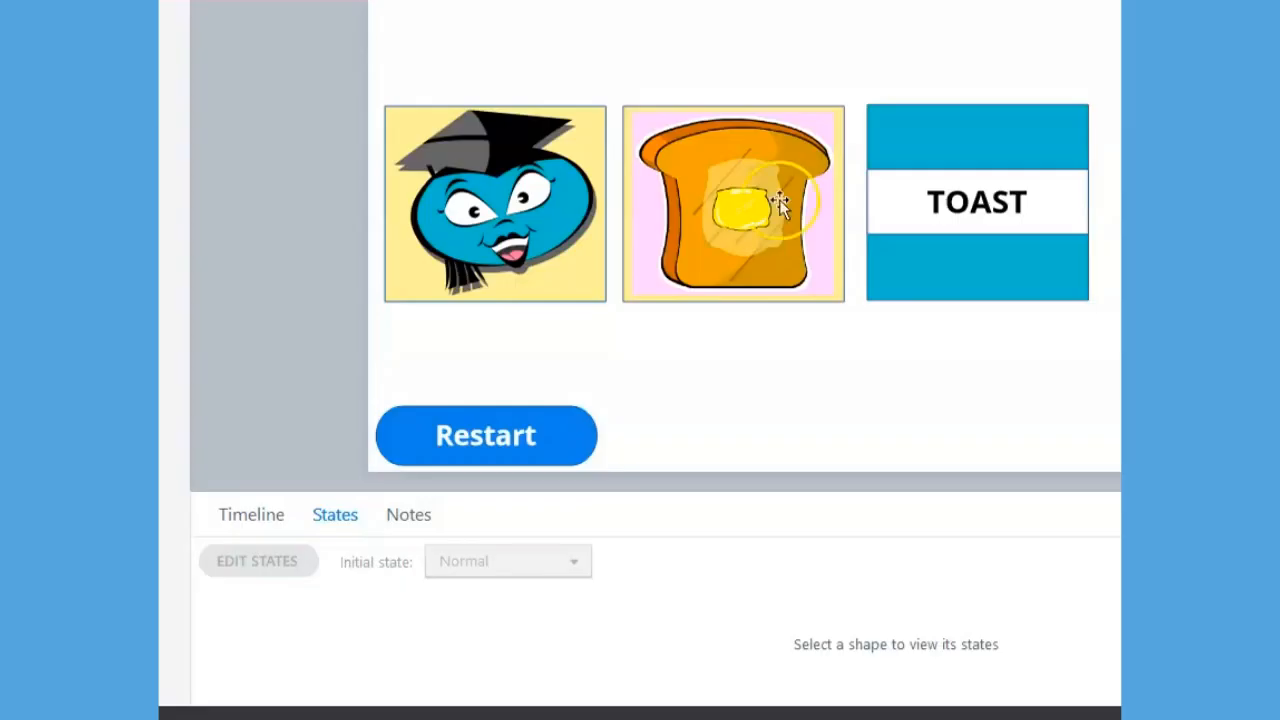
- Group the toast picture with its yellow square and cut the group from the slide
click(568, 237)
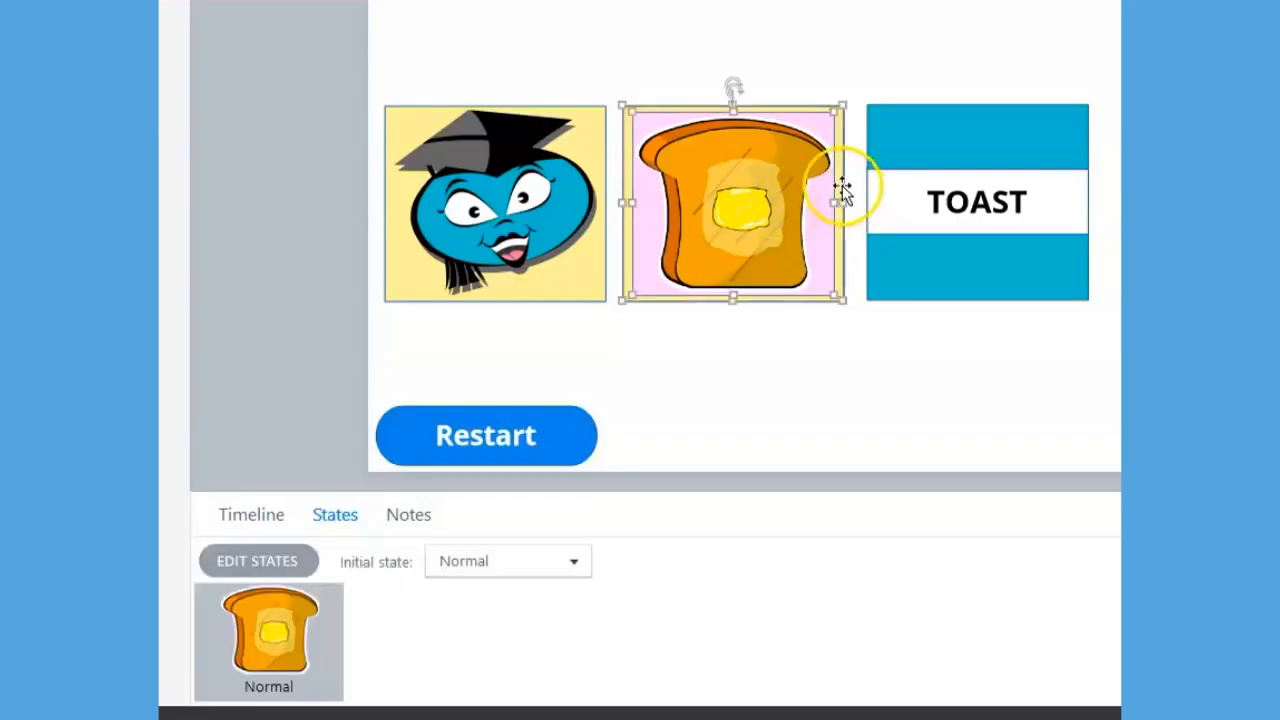
click(783, 167)
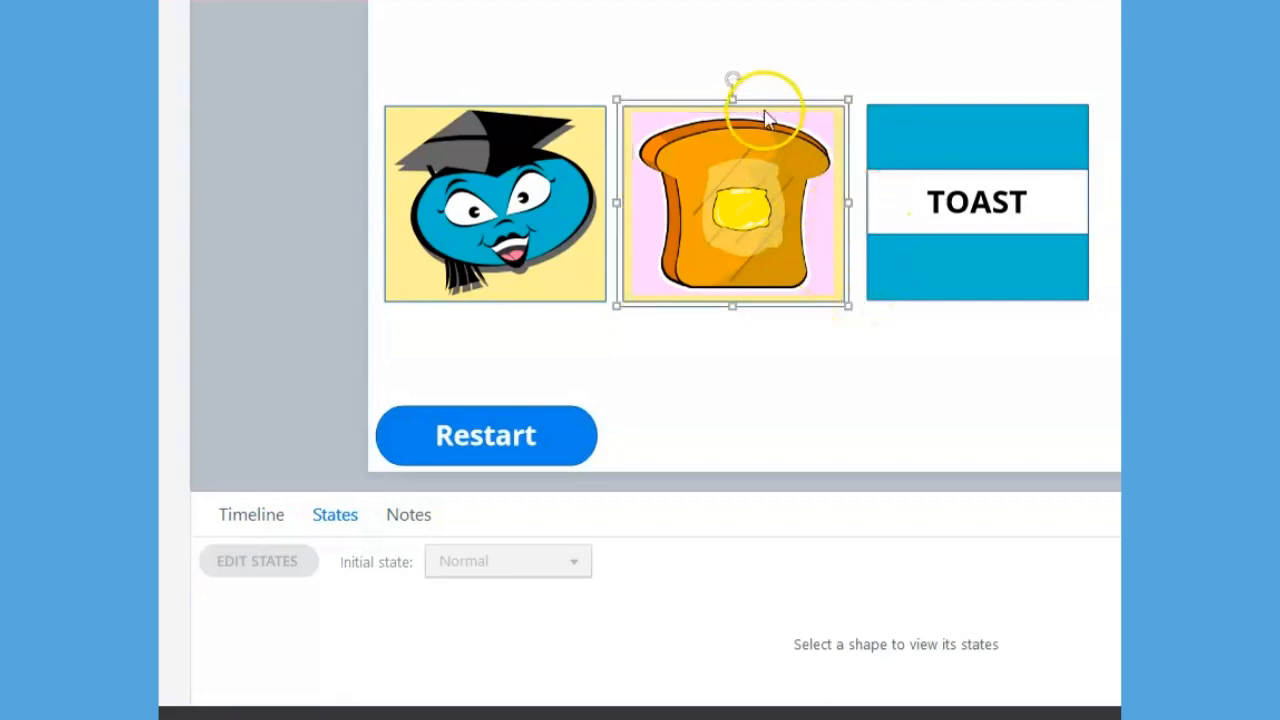
right_click(763, 108)
click(800, 125)
- Replace the yellow square in the character button's Hover state with the toast group, aligned to the button's position
click(547, 206)
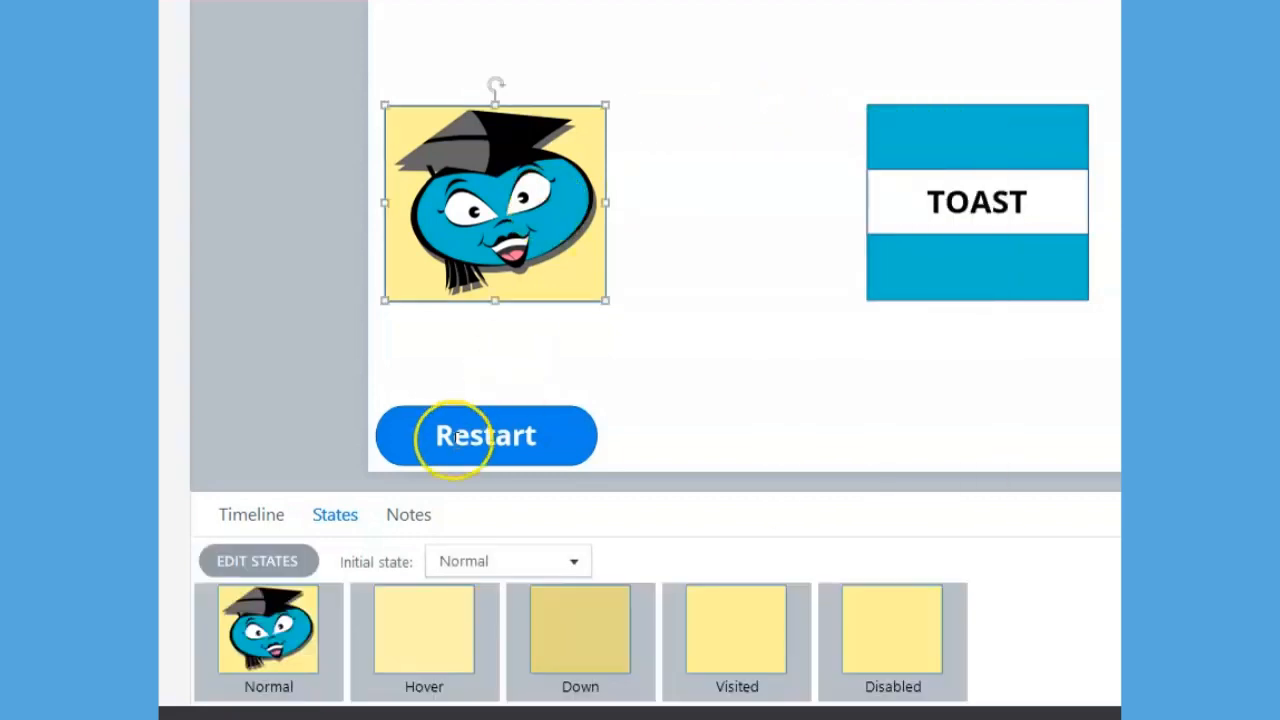
click(283, 561)
click(423, 635)
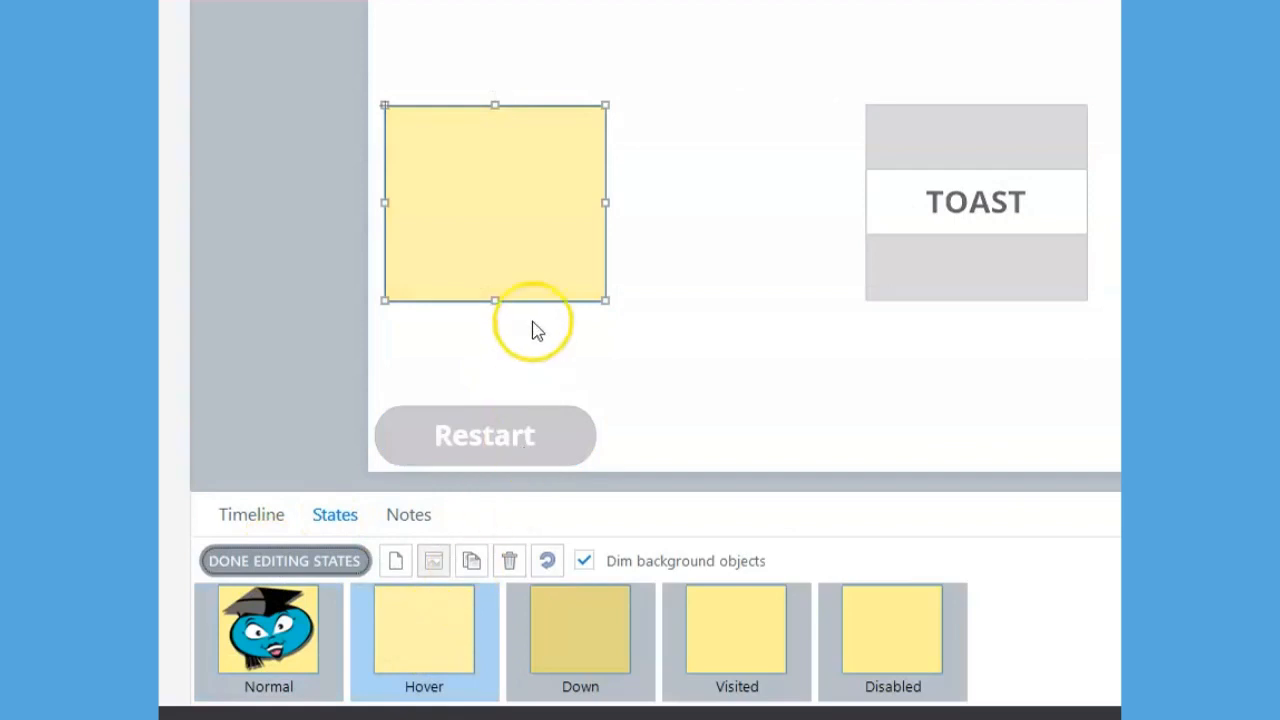
key(Delete)
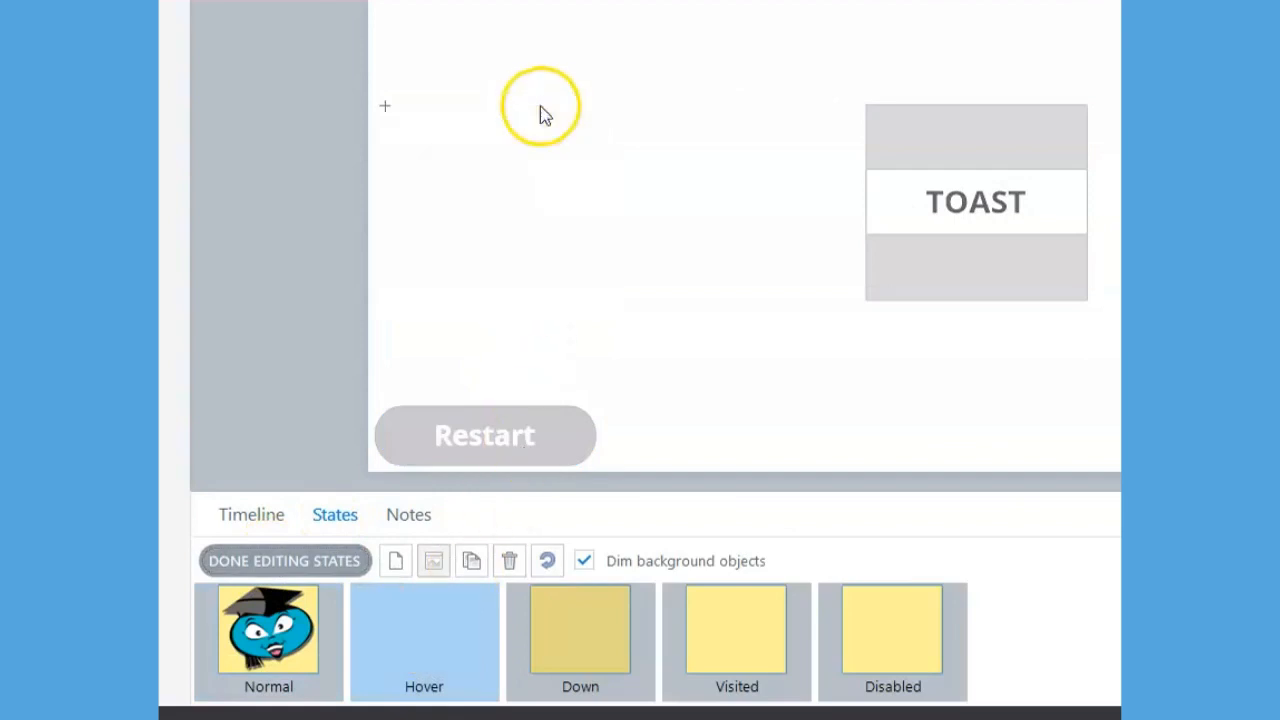
key(ctrl+v)
drag(704, 97, 467, 98)
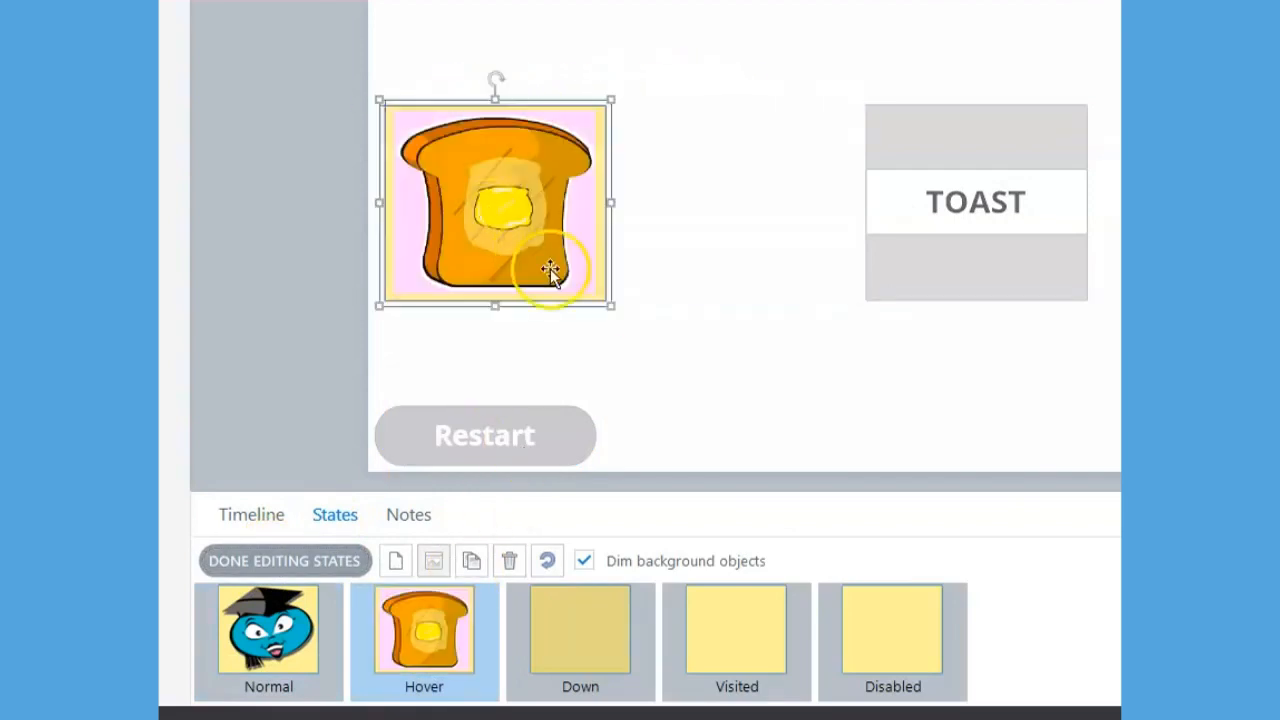
click(284, 560)
- Cut the TOAST label group and use it to replace the yellow square in the button's Visited state, aligned to its position
click(925, 101)
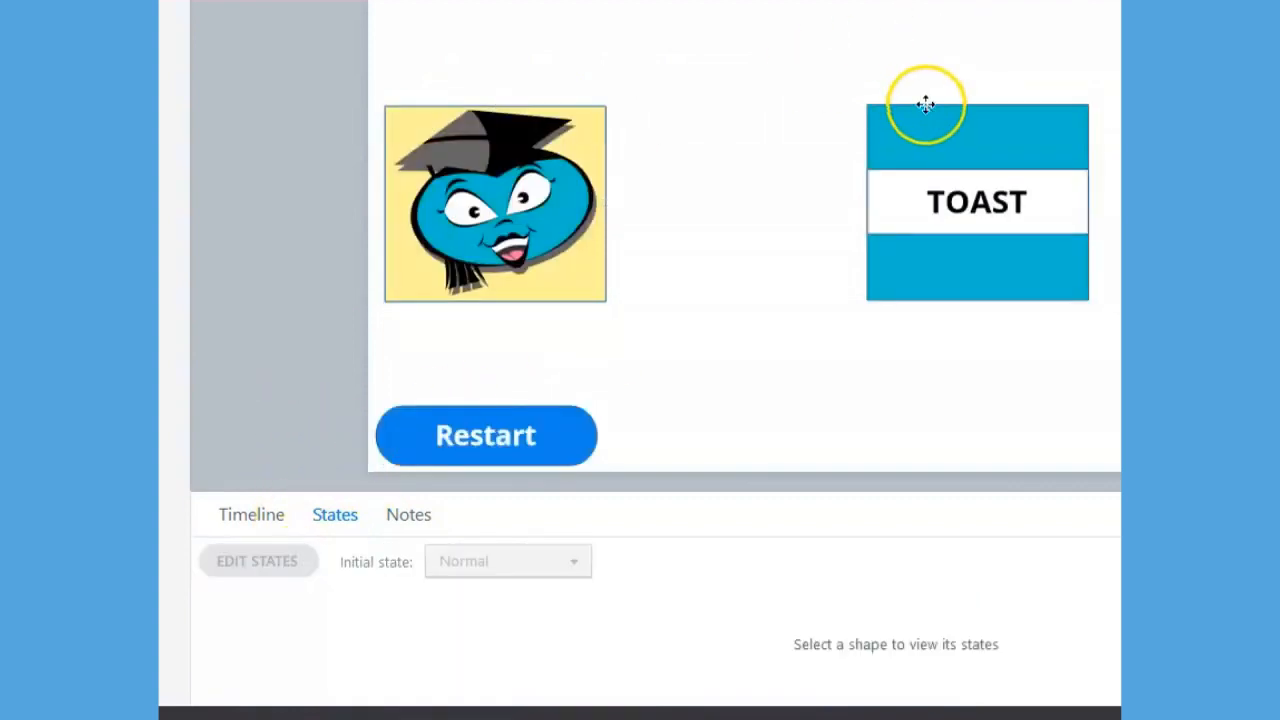
click(924, 104)
right_click(926, 106)
click(975, 121)
click(560, 200)
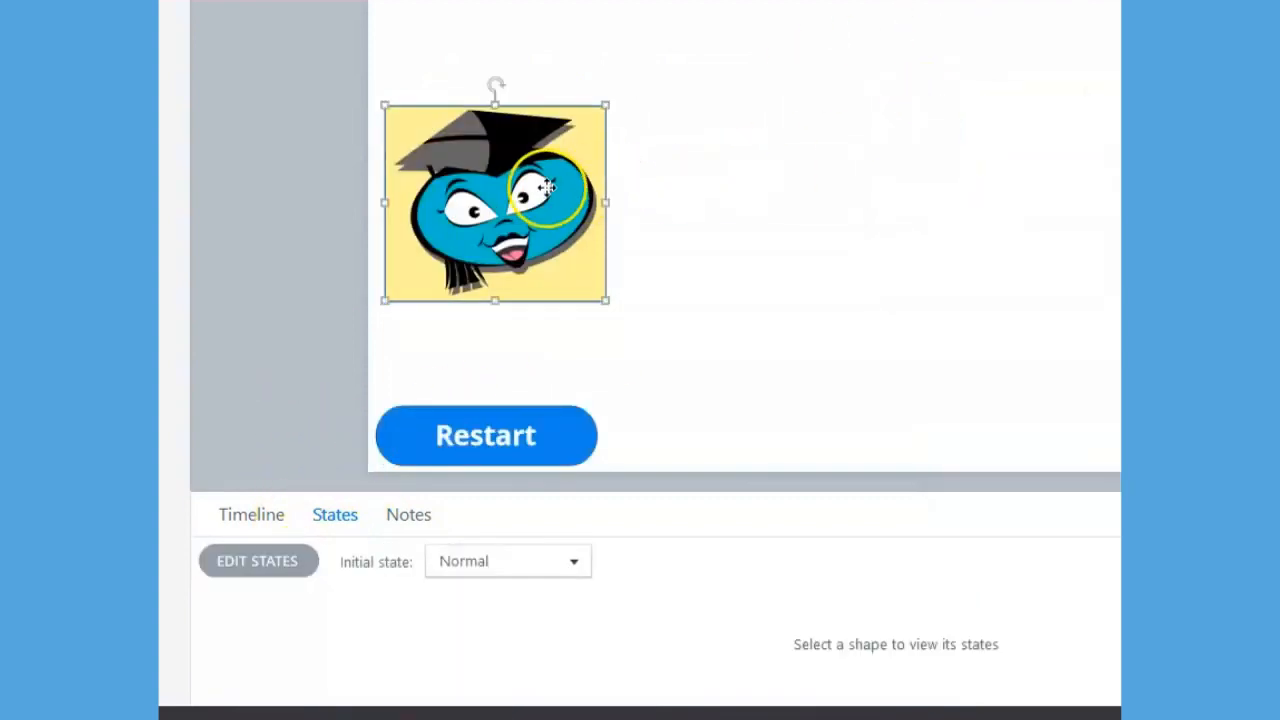
click(255, 560)
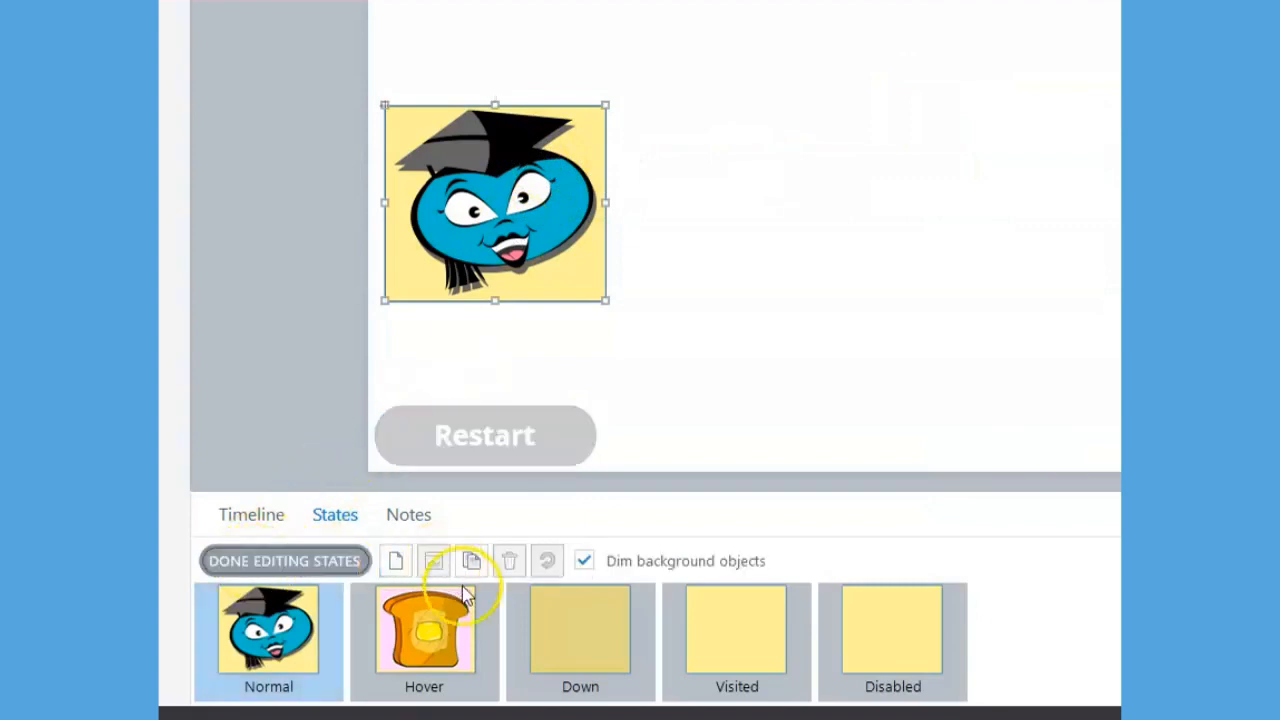
click(705, 644)
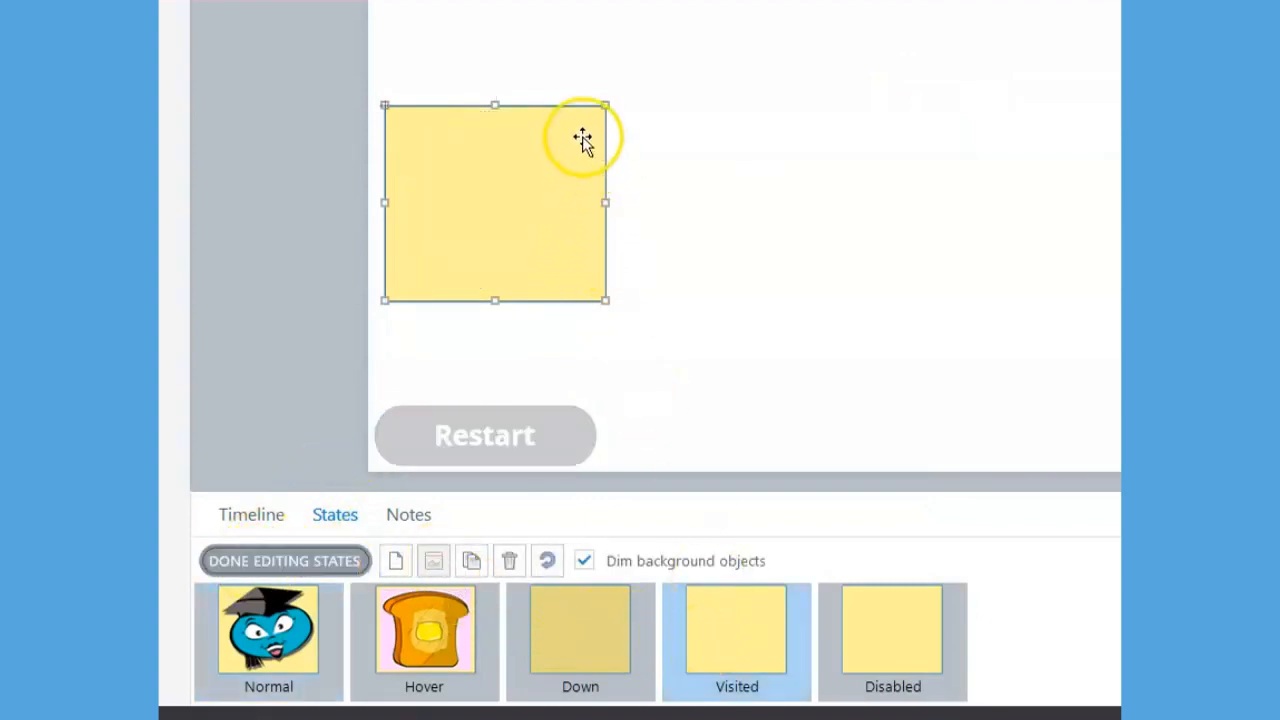
key(Delete)
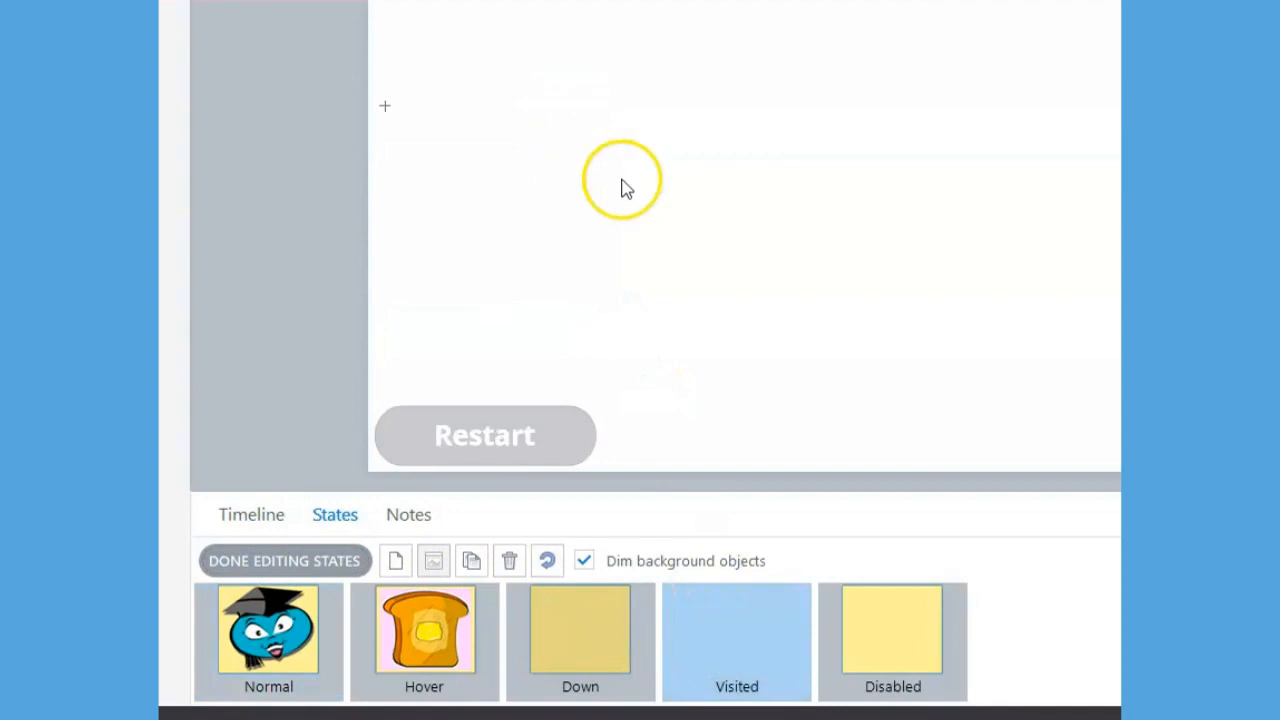
key(ctrl+v)
drag(889, 97, 445, 104)
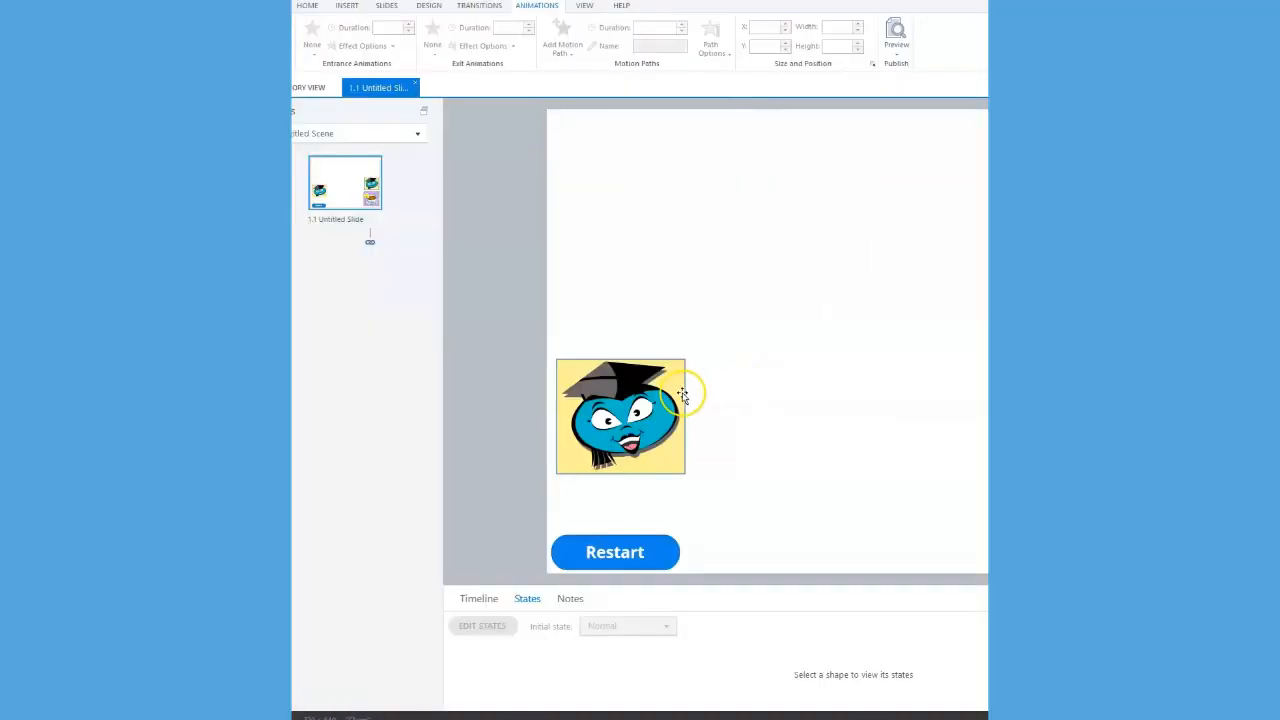
- Delete the Down and Disabled states from the toast card button
click(476, 630)
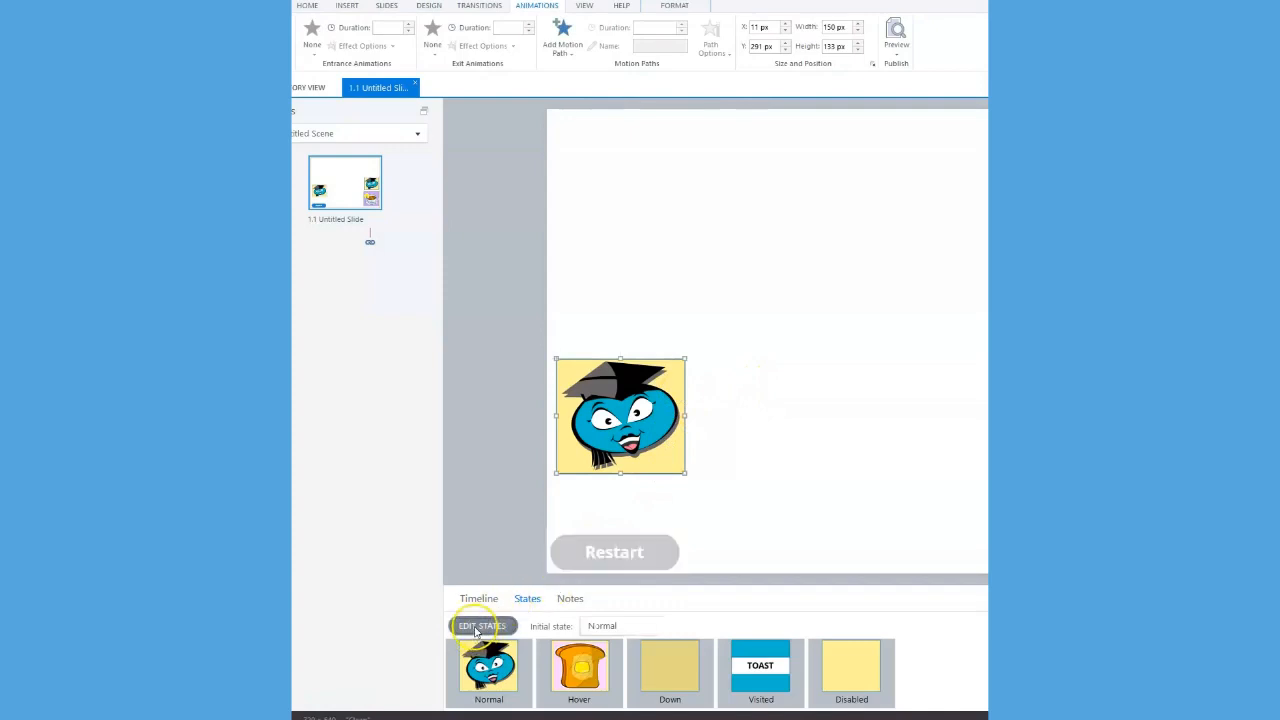
click(660, 673)
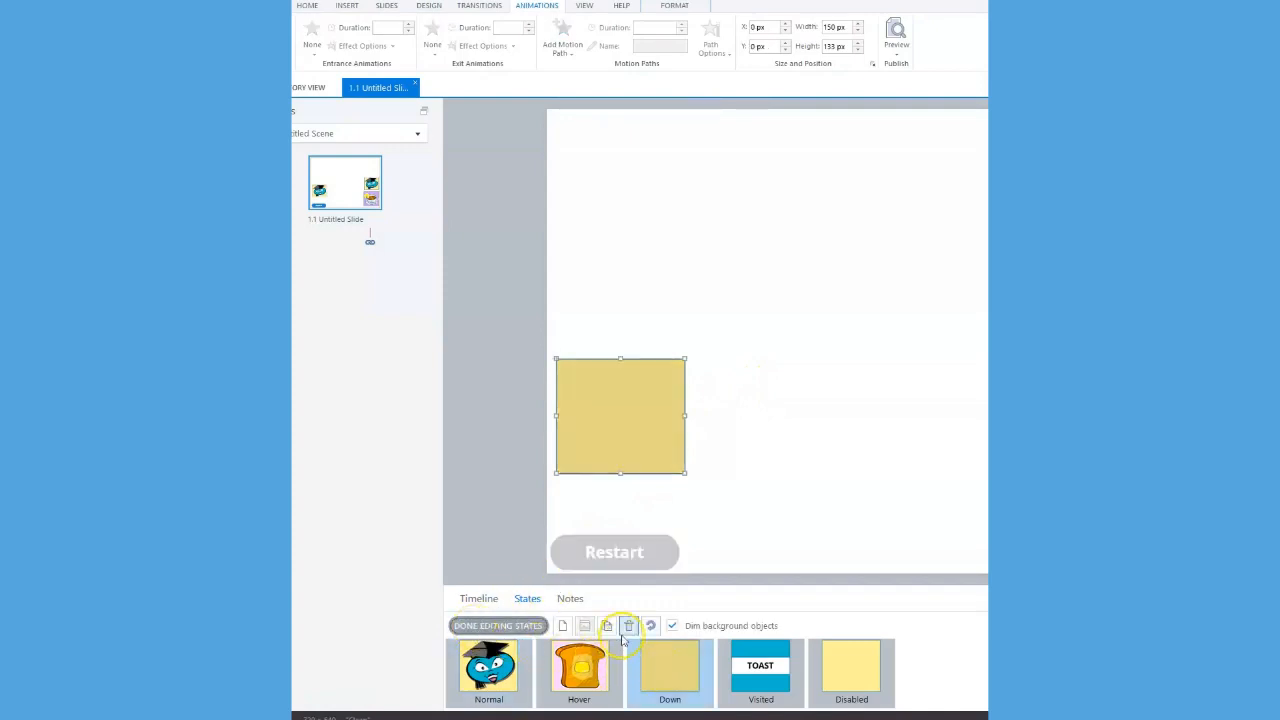
click(629, 625)
click(888, 407)
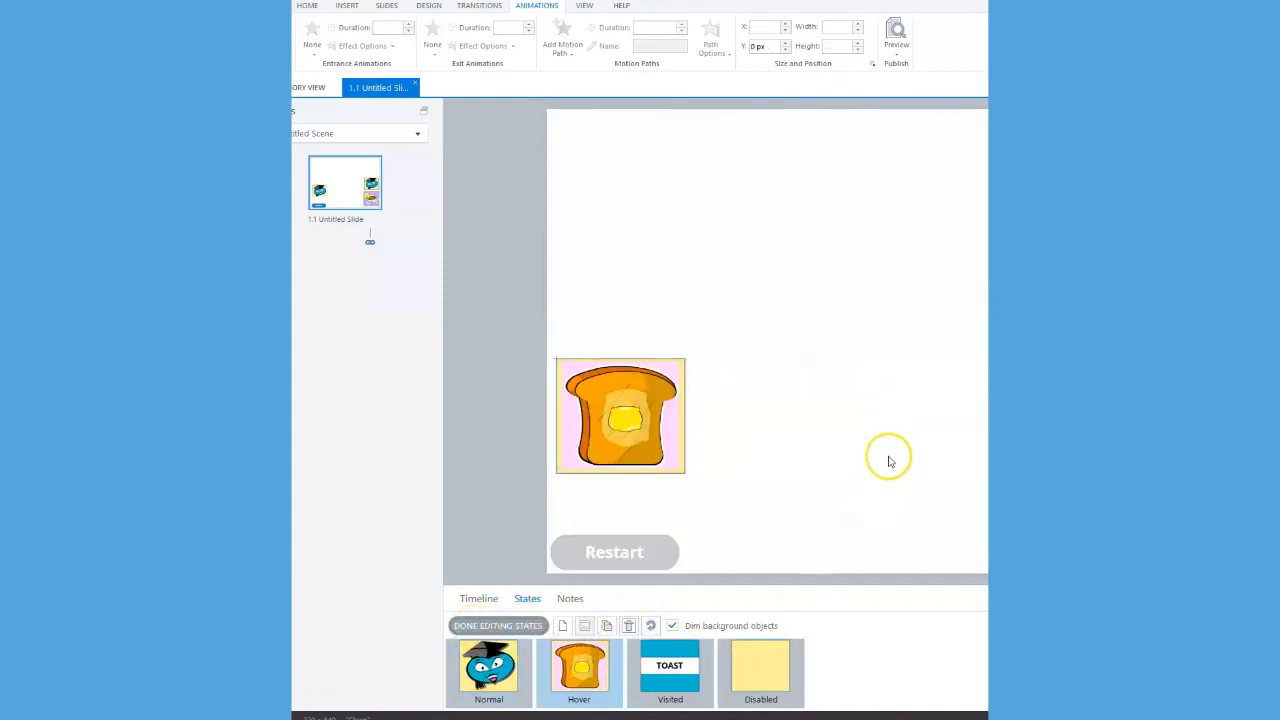
click(772, 664)
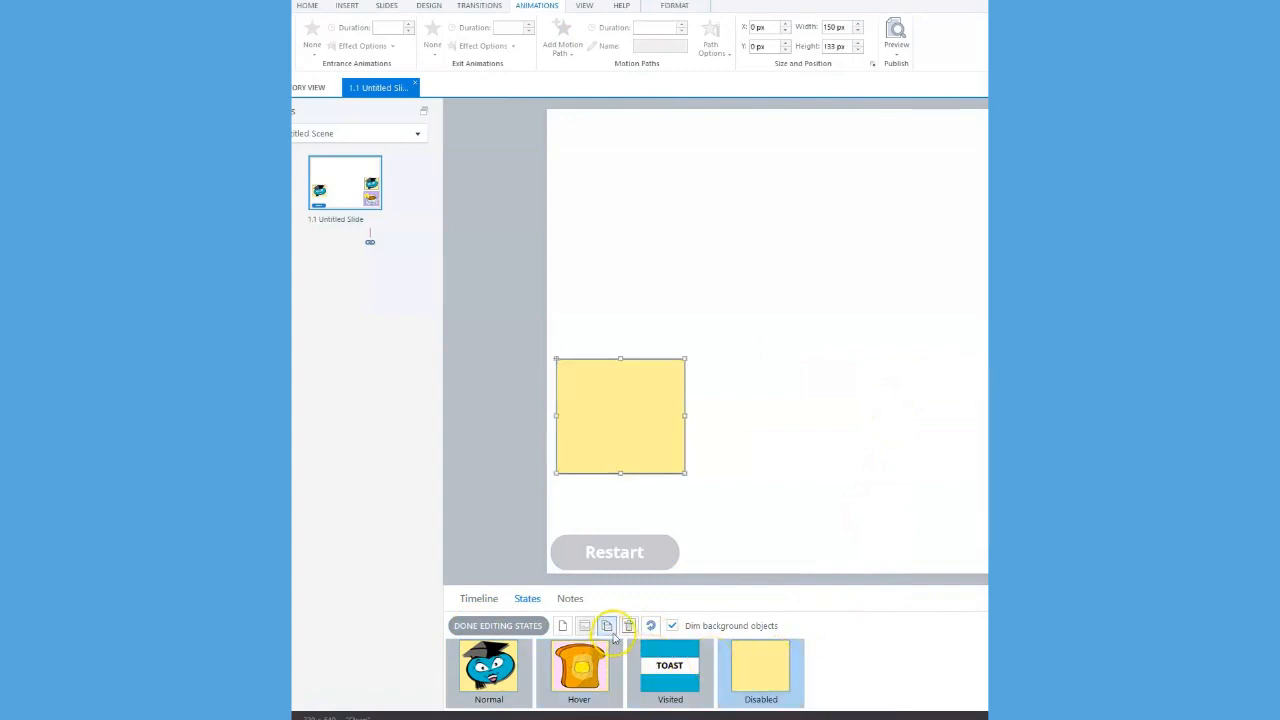
click(628, 625)
click(891, 405)
- Apply Wipe entrance and exit animations to the toast group in the button's Hover state
click(553, 650)
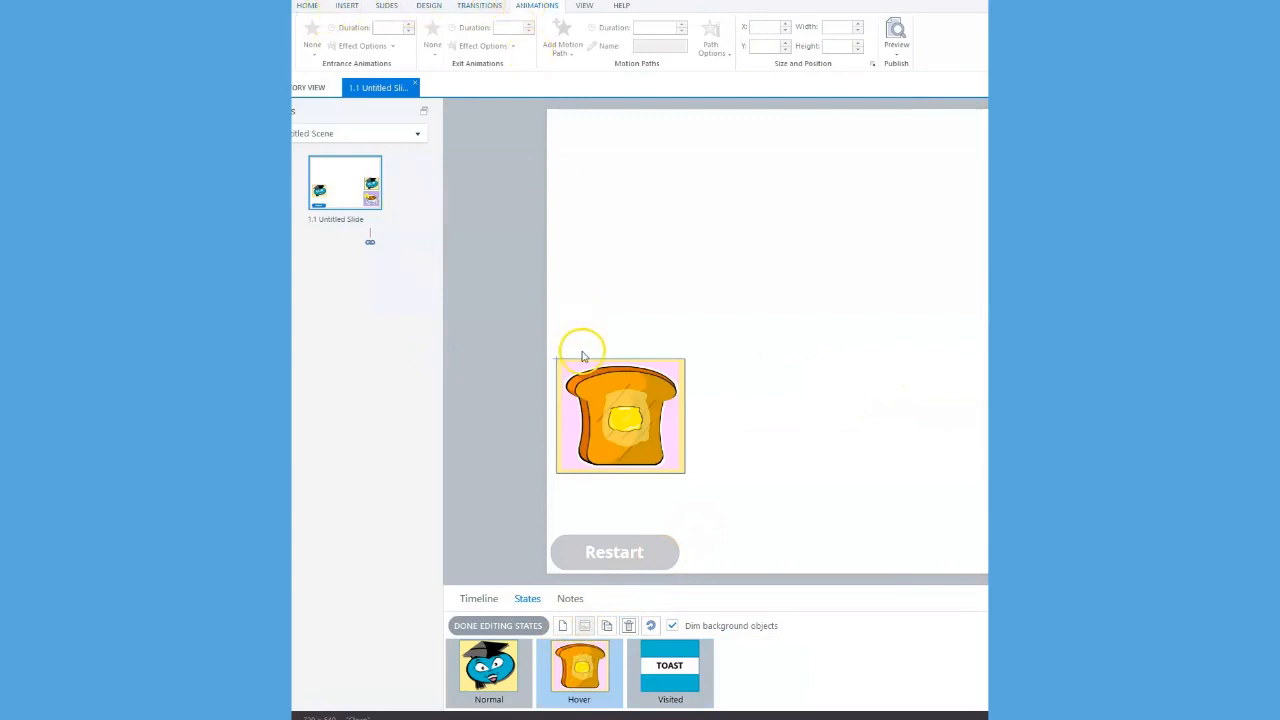
click(315, 54)
click(447, 118)
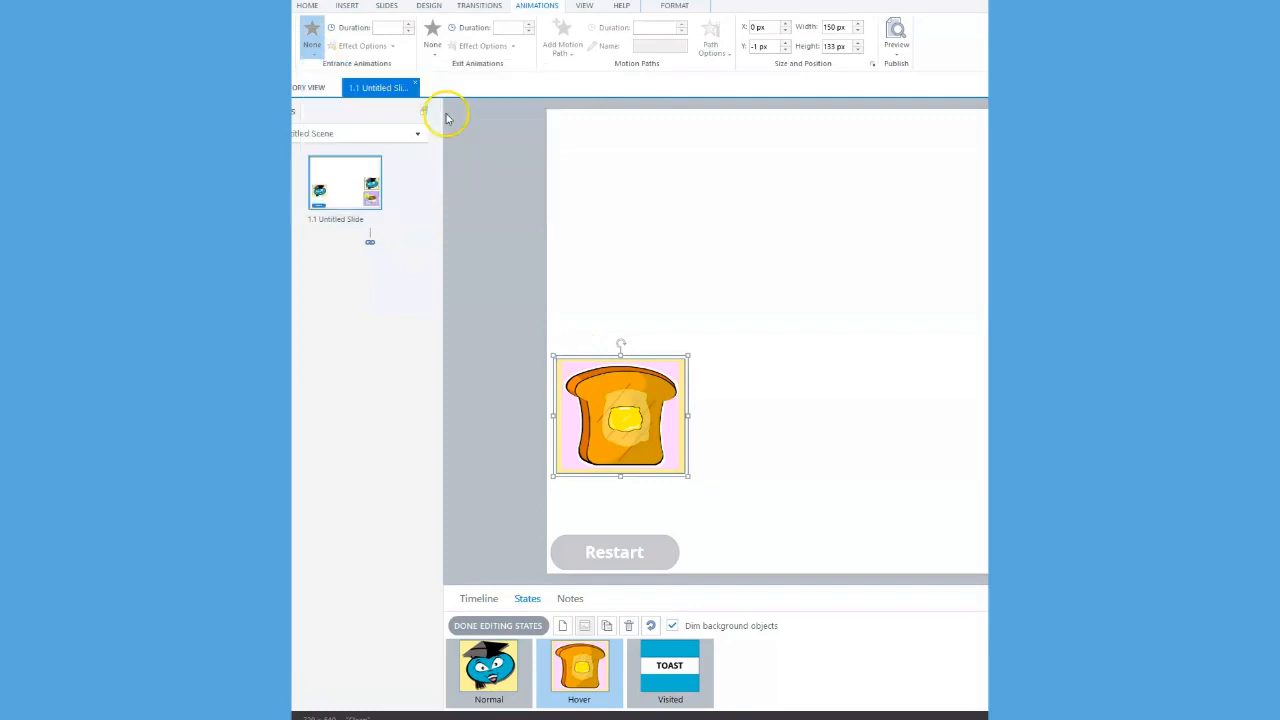
click(432, 50)
click(566, 118)
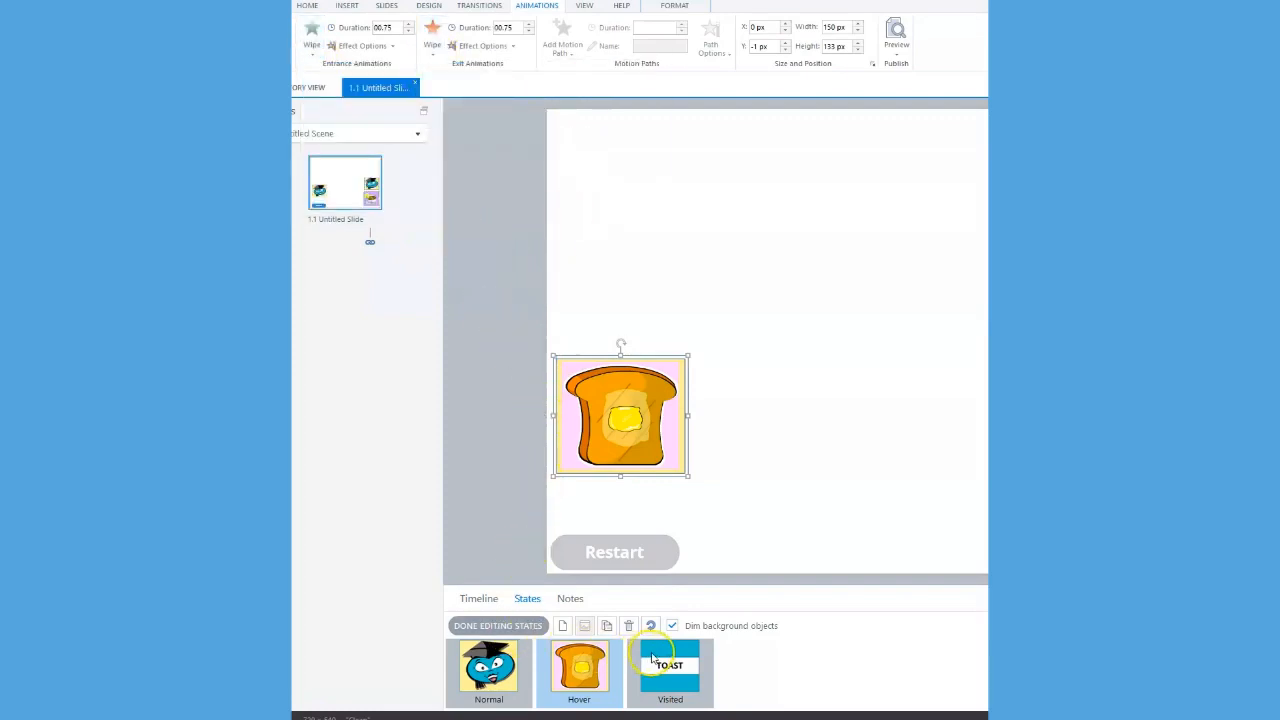
- Apply a Swivel entrance animation to the TOAST label group in the button's Visited state
click(652, 657)
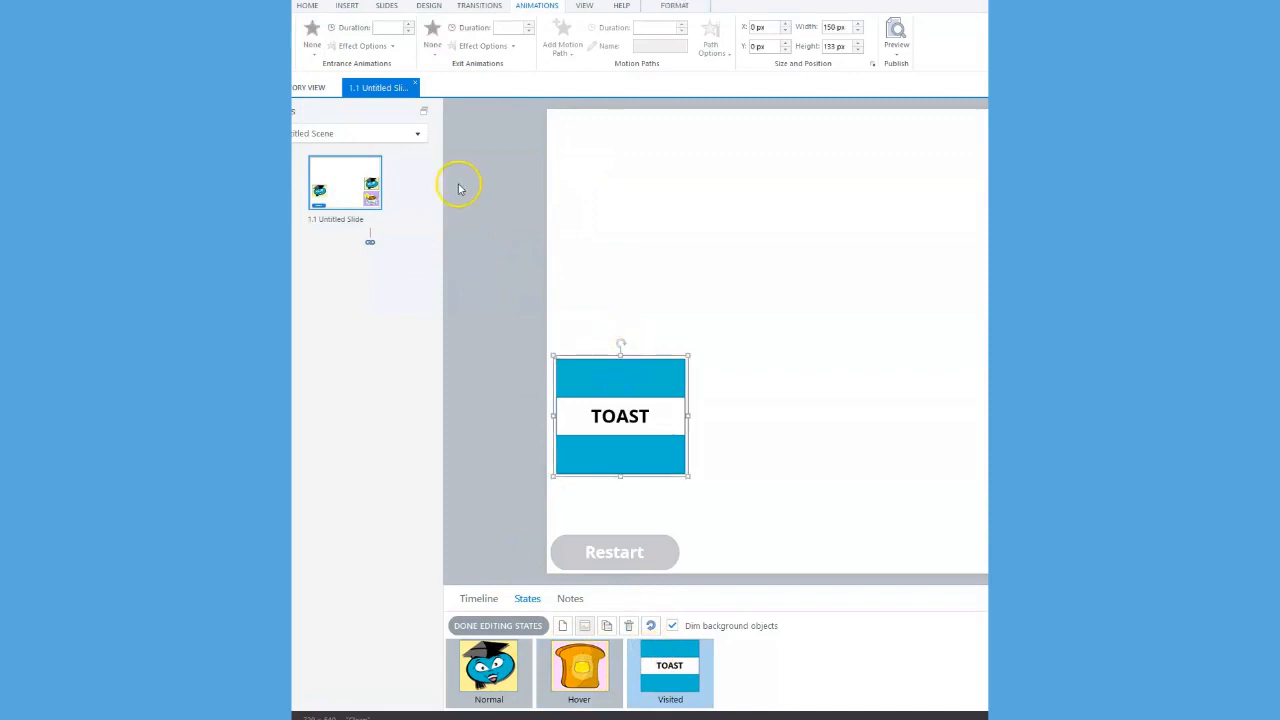
click(313, 48)
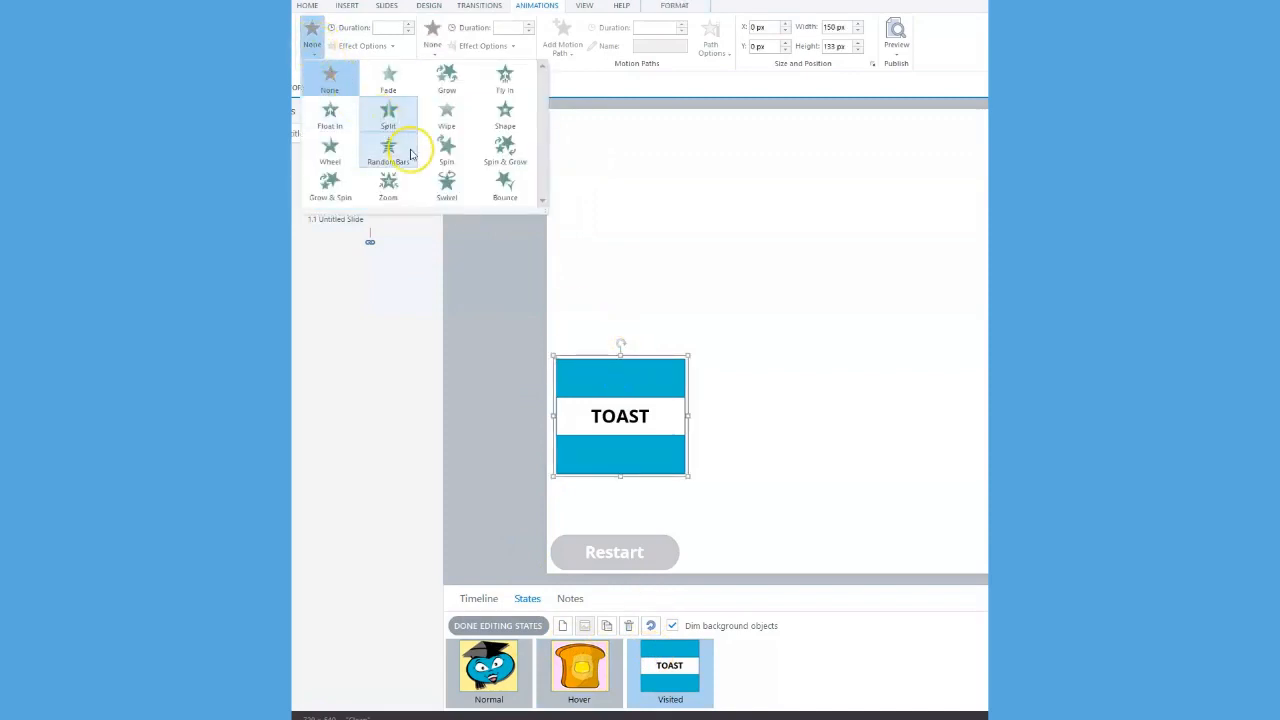
click(446, 182)
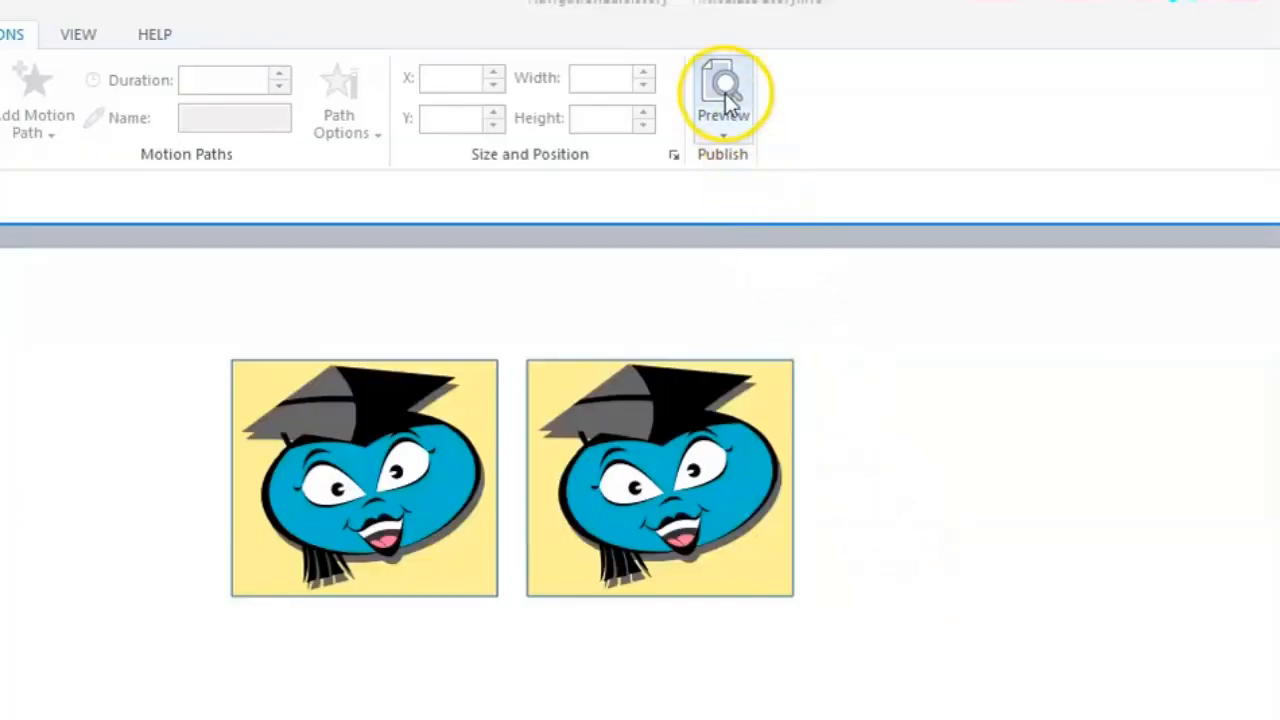
- Preview the slide and test the coffee and toast flashcards
click(896, 33)
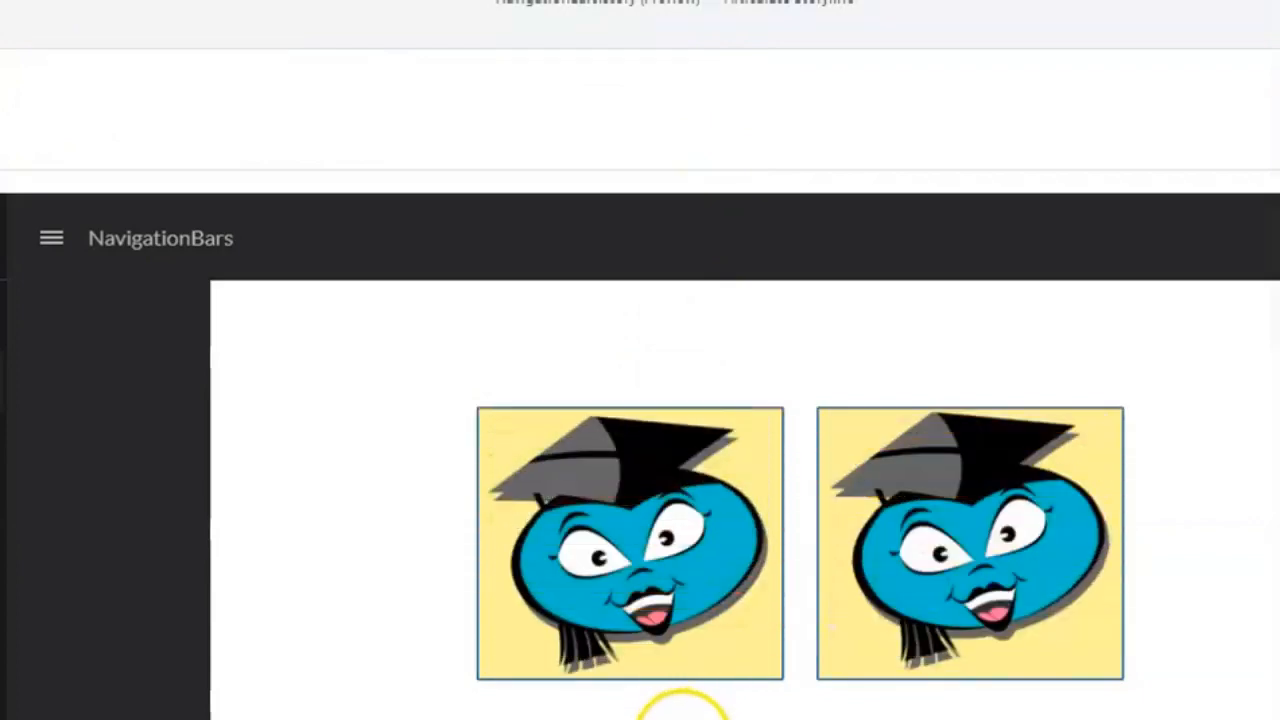
click(671, 644)
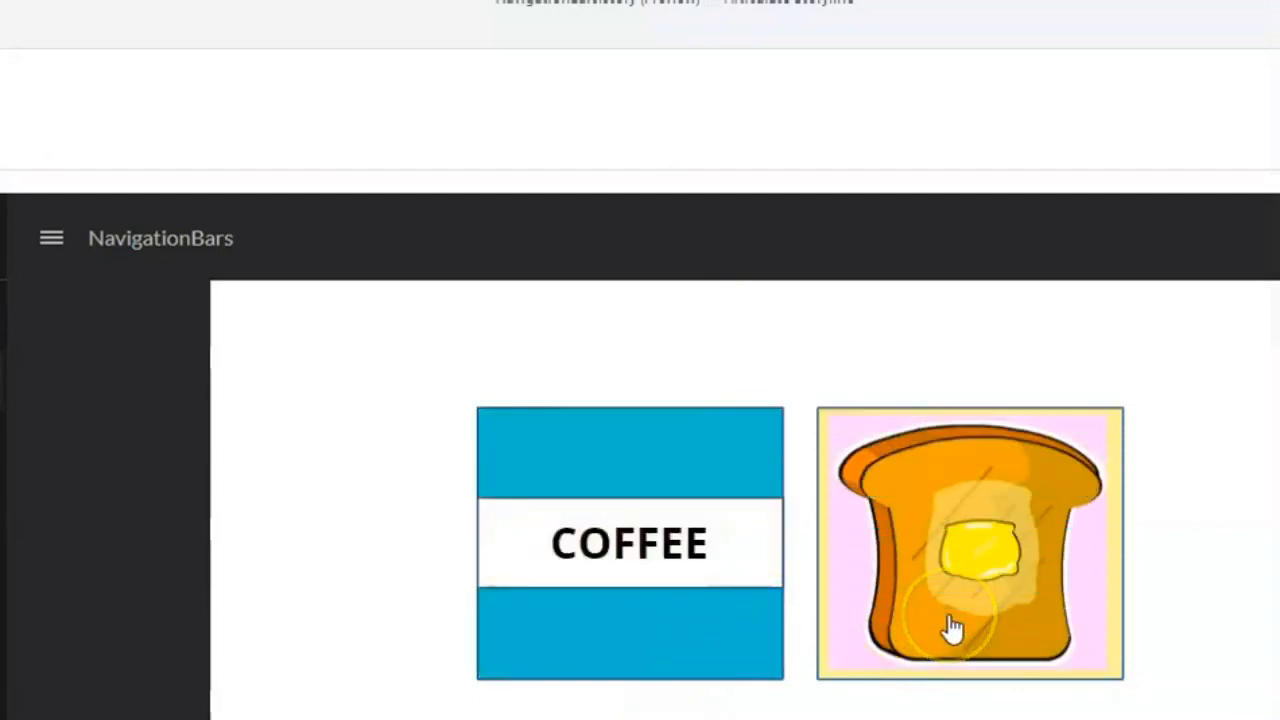
click(953, 627)
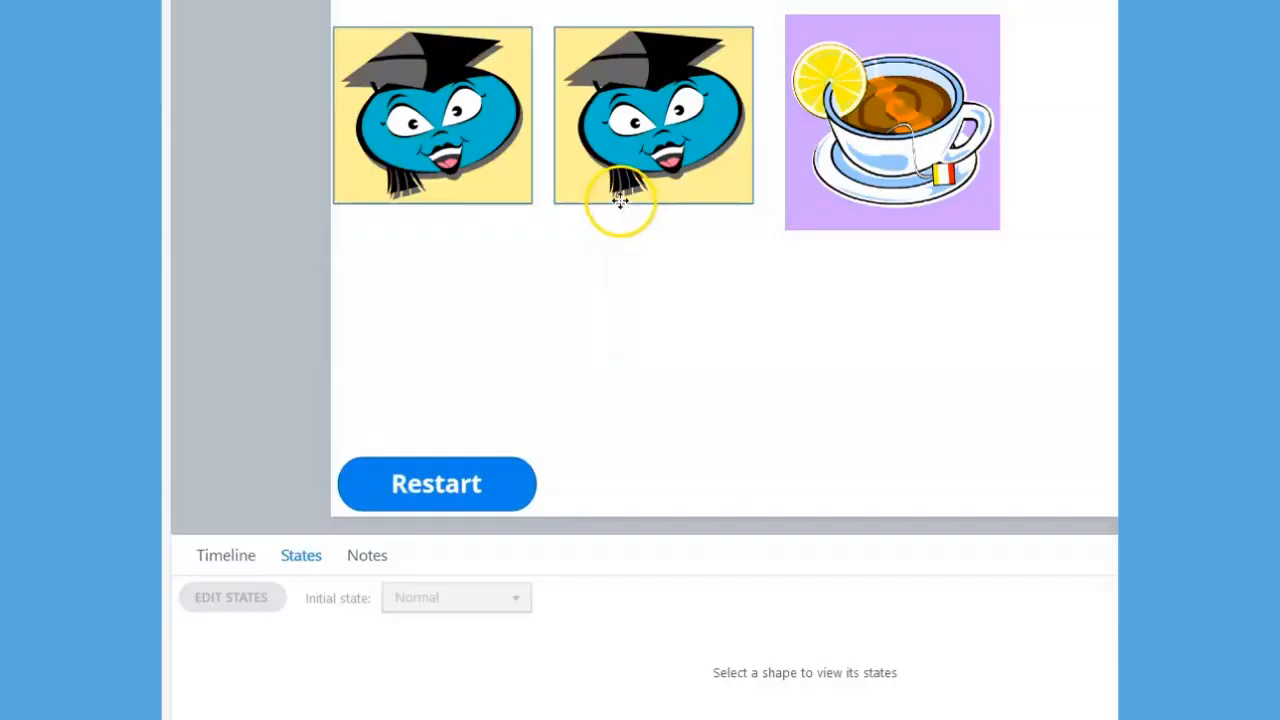
- Duplicate the toast card button and place the copy below the first card, above the Restart button
click(620, 203)
key(ctrl+d)
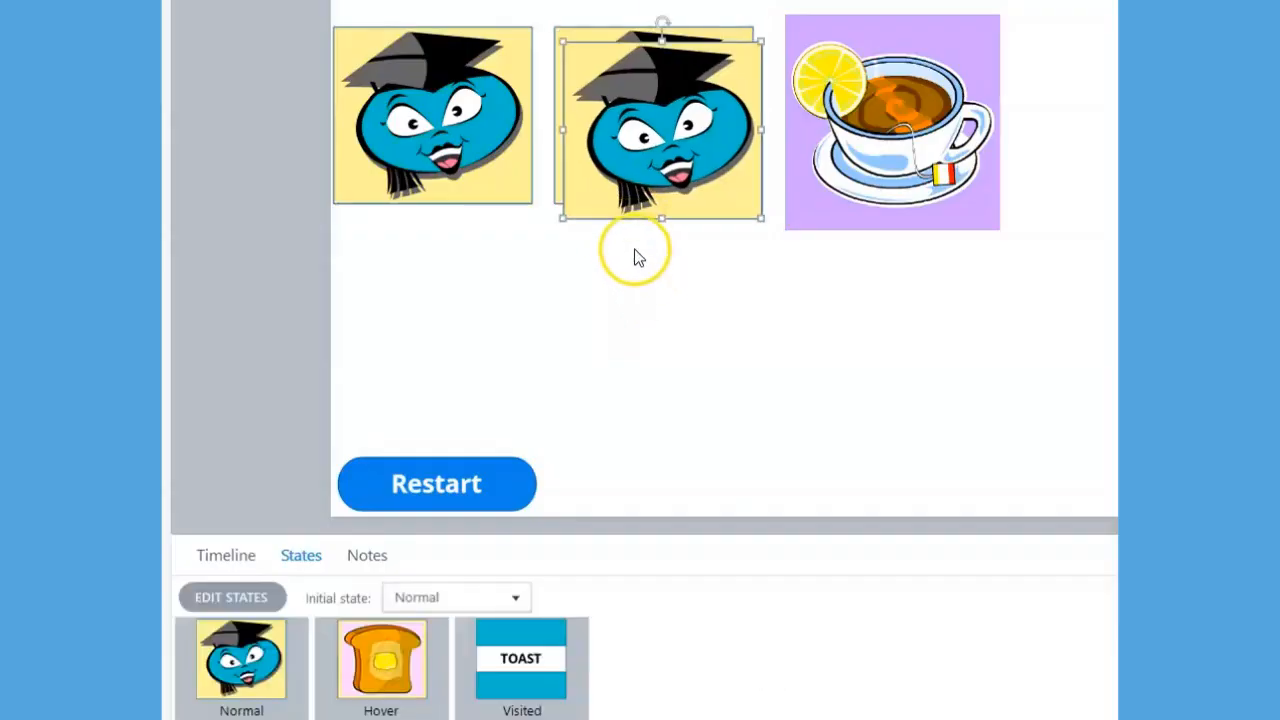
drag(612, 214, 398, 405)
- Cut the tea cup picture from the slide and open the duplicated card's Hover state for editing
click(843, 222)
right_click(843, 222)
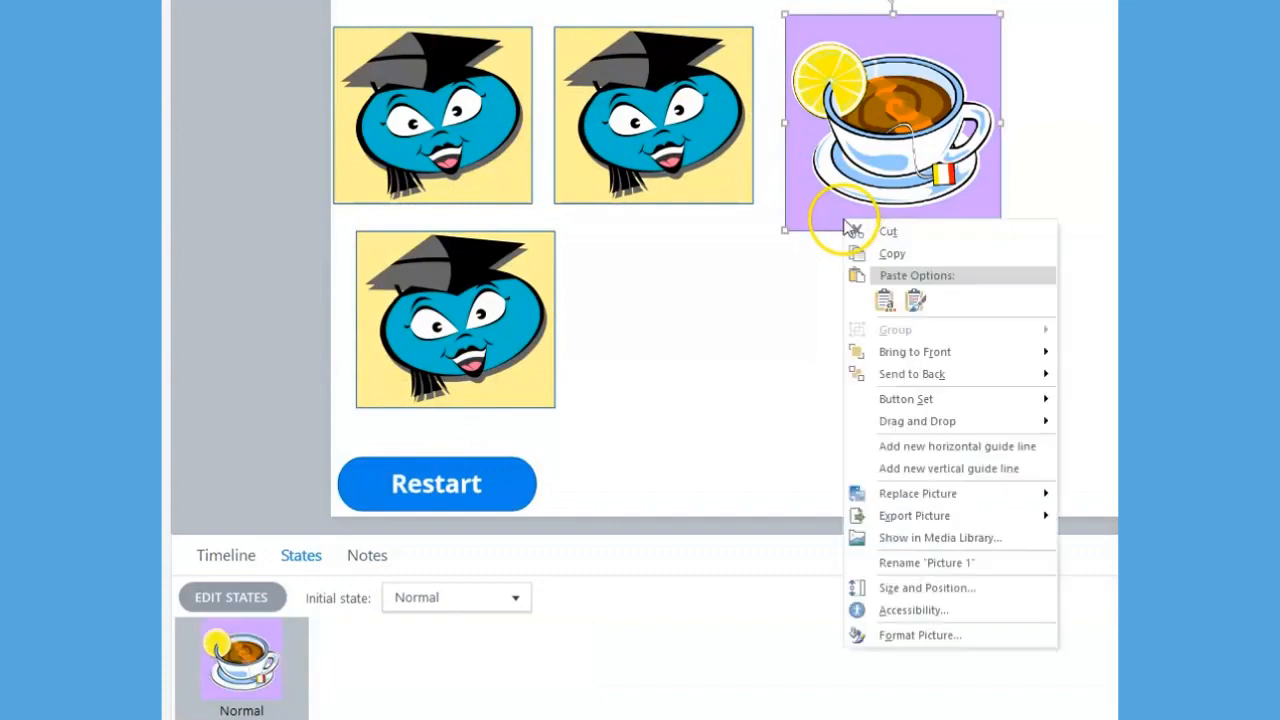
click(888, 229)
click(548, 290)
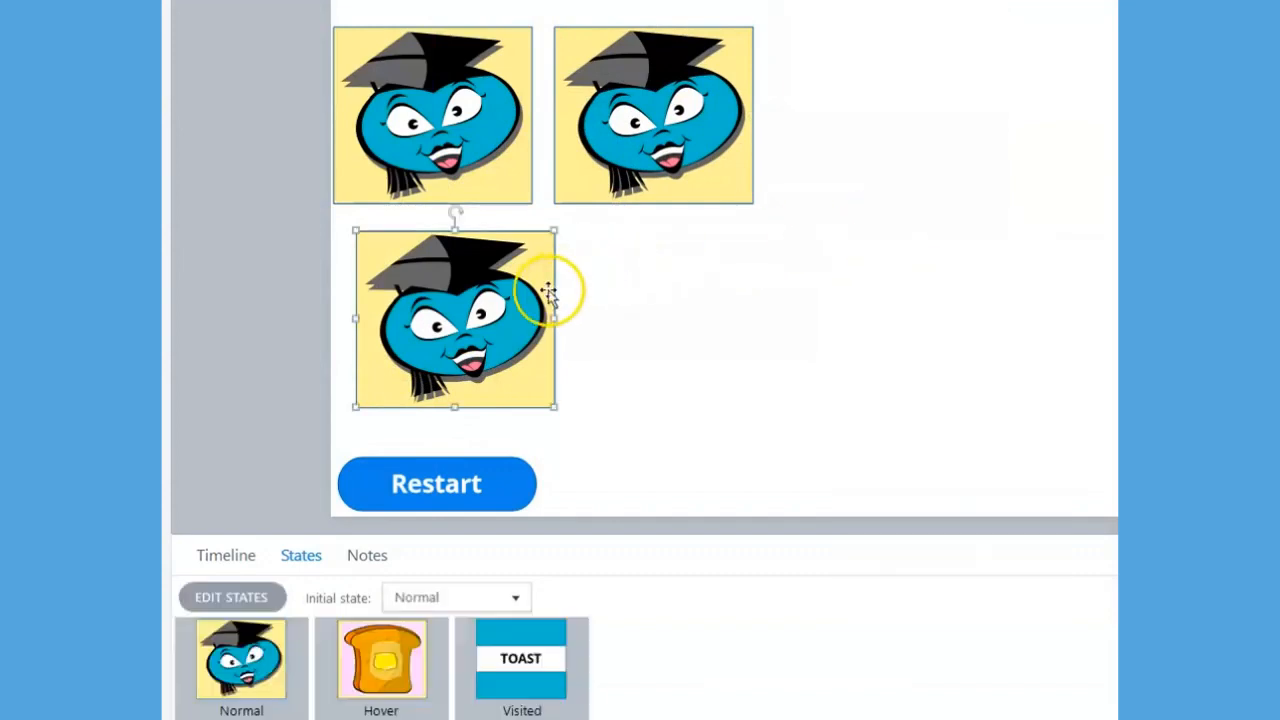
click(228, 598)
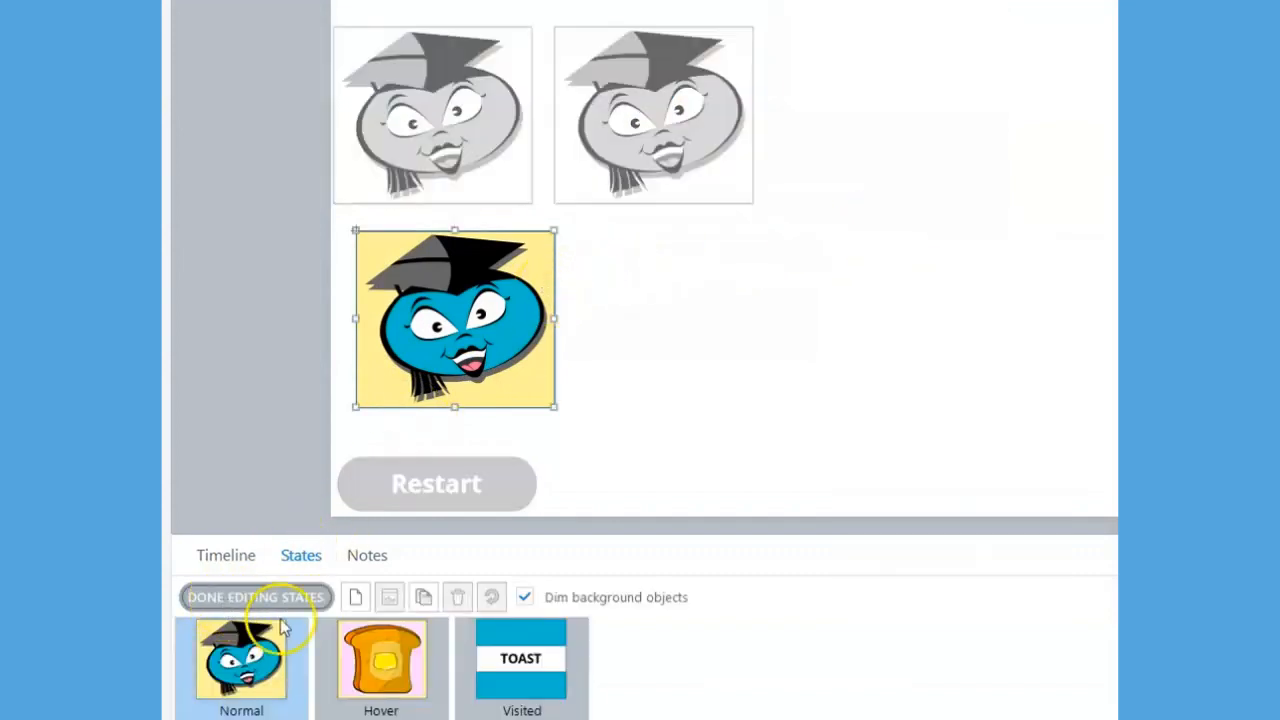
click(380, 660)
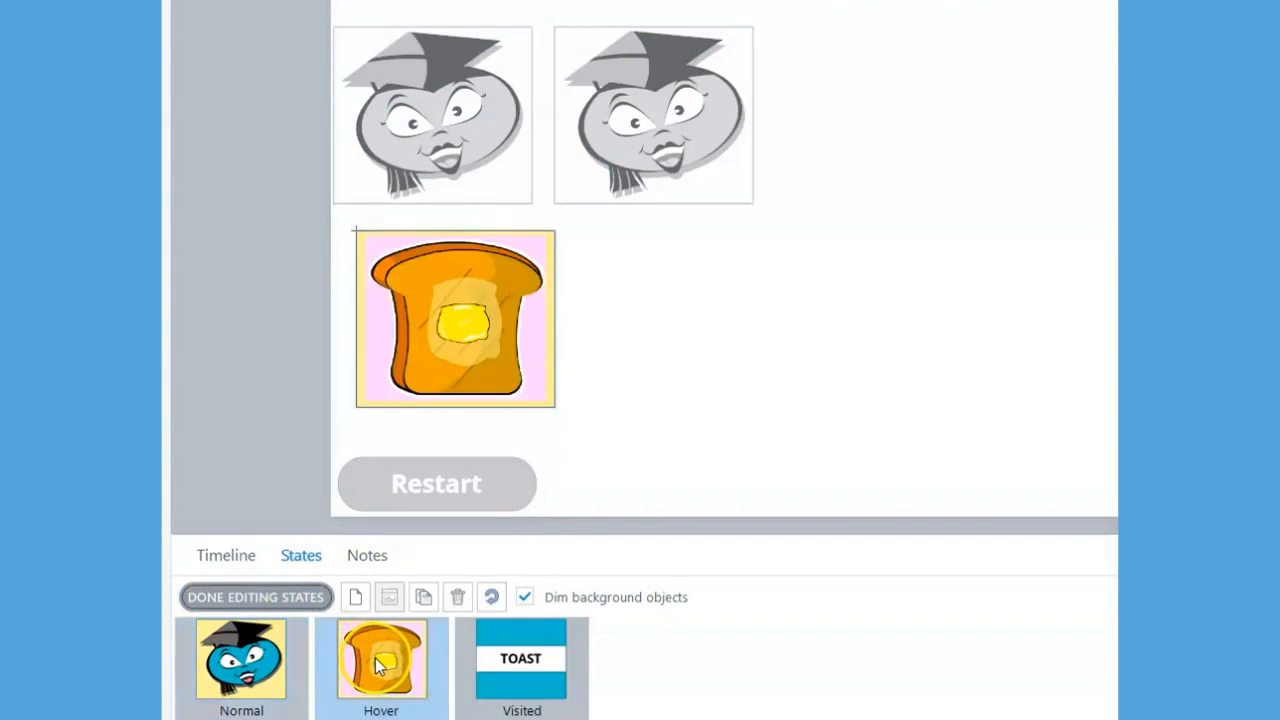
click(474, 350)
right_click(469, 344)
mouse_move(591, 451)
click(730, 505)
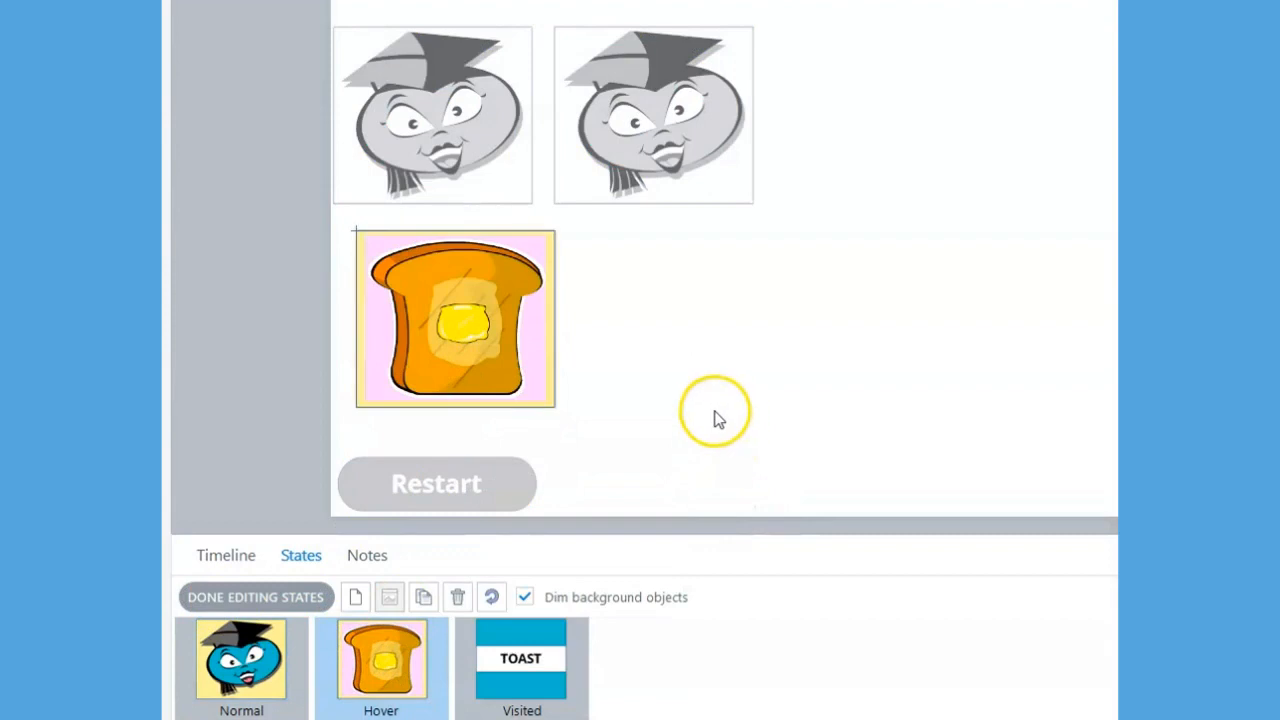
- Delete the toast picture from the duplicated card's Hover state and paste the tea cup picture there
click(470, 332)
key(Delete)
right_click(637, 284)
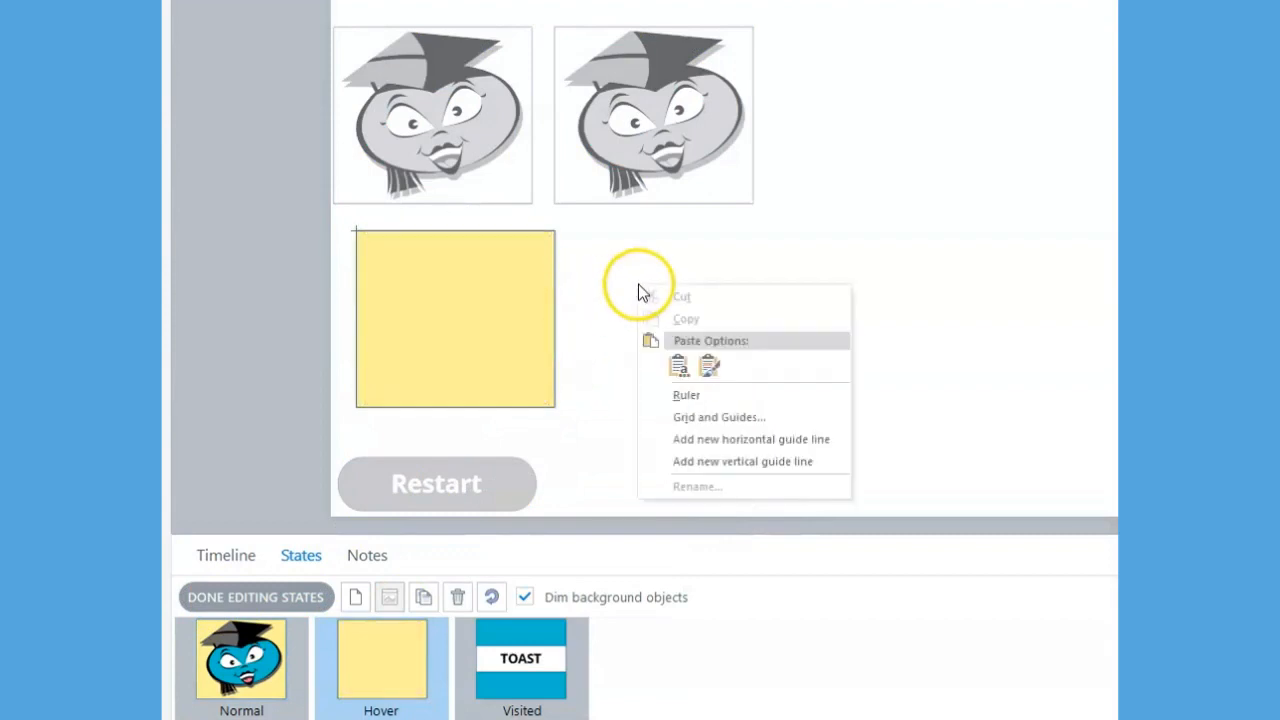
click(678, 366)
- Shrink the tea cup picture to about 143 px wide and position it over the yellow square
drag(811, 197, 620, 390)
drag(808, 210, 780, 237)
drag(613, 327, 509, 337)
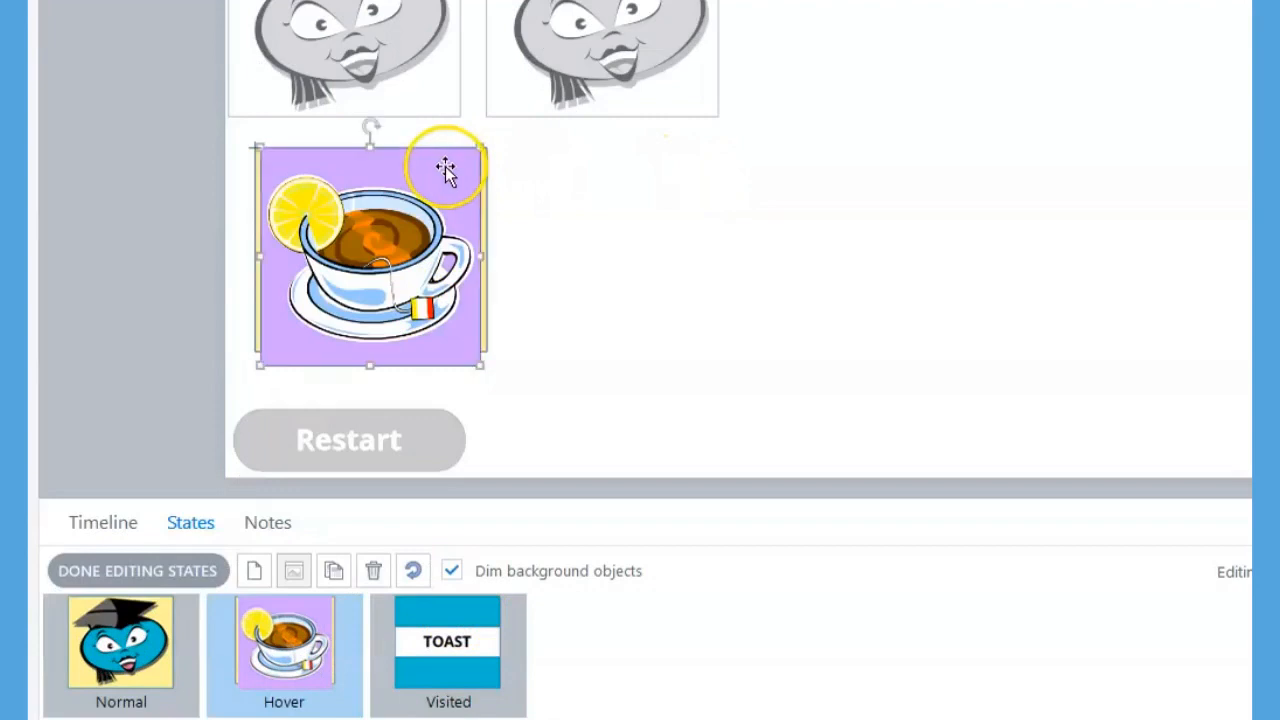
- Crop the tea cup picture by 13 px at the top, 12 px at the bottom, and 2 px at the left and right
right_click(519, 246)
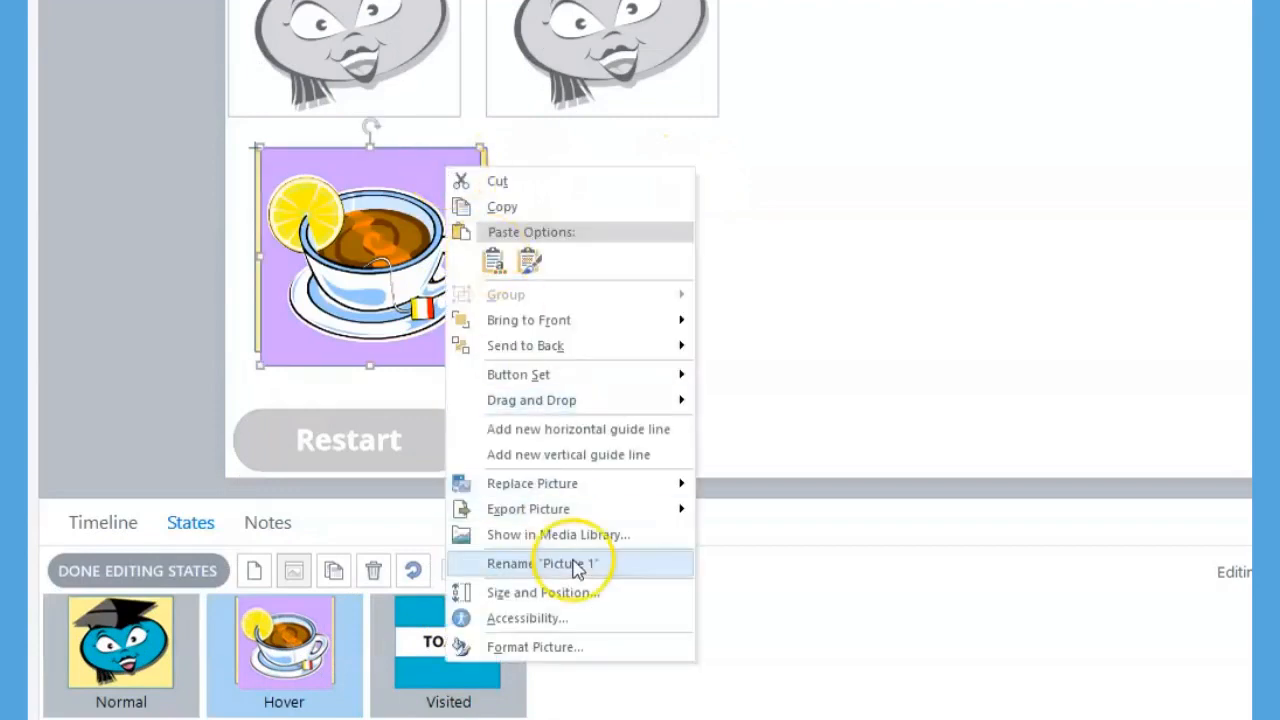
click(627, 596)
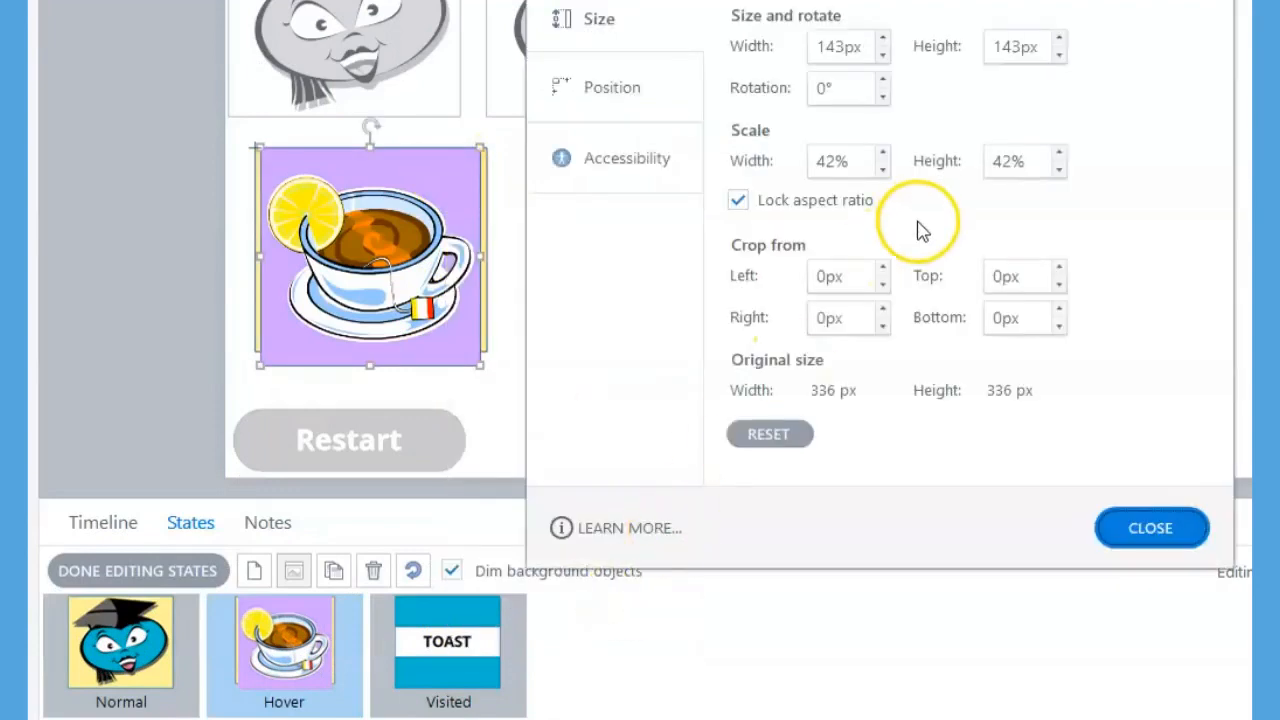
click(1059, 270)
click(1059, 270)
drag(1059, 273, 1064, 312)
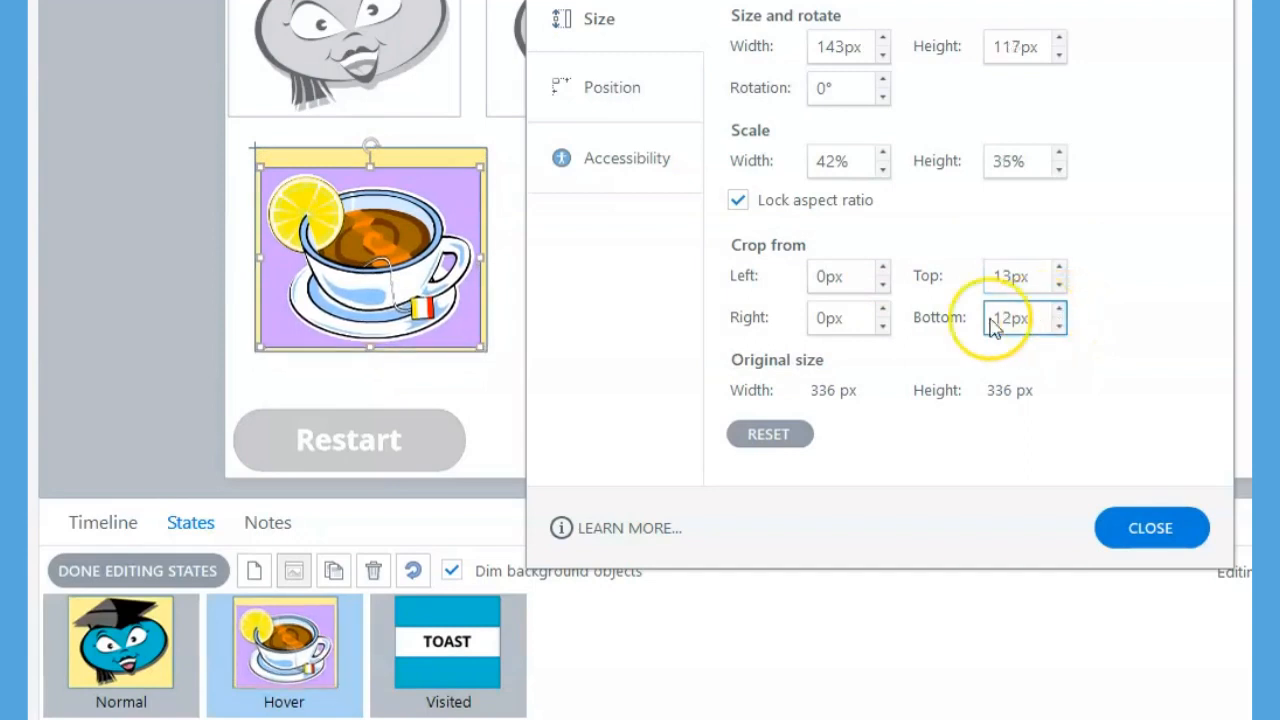
click(884, 271)
click(884, 271)
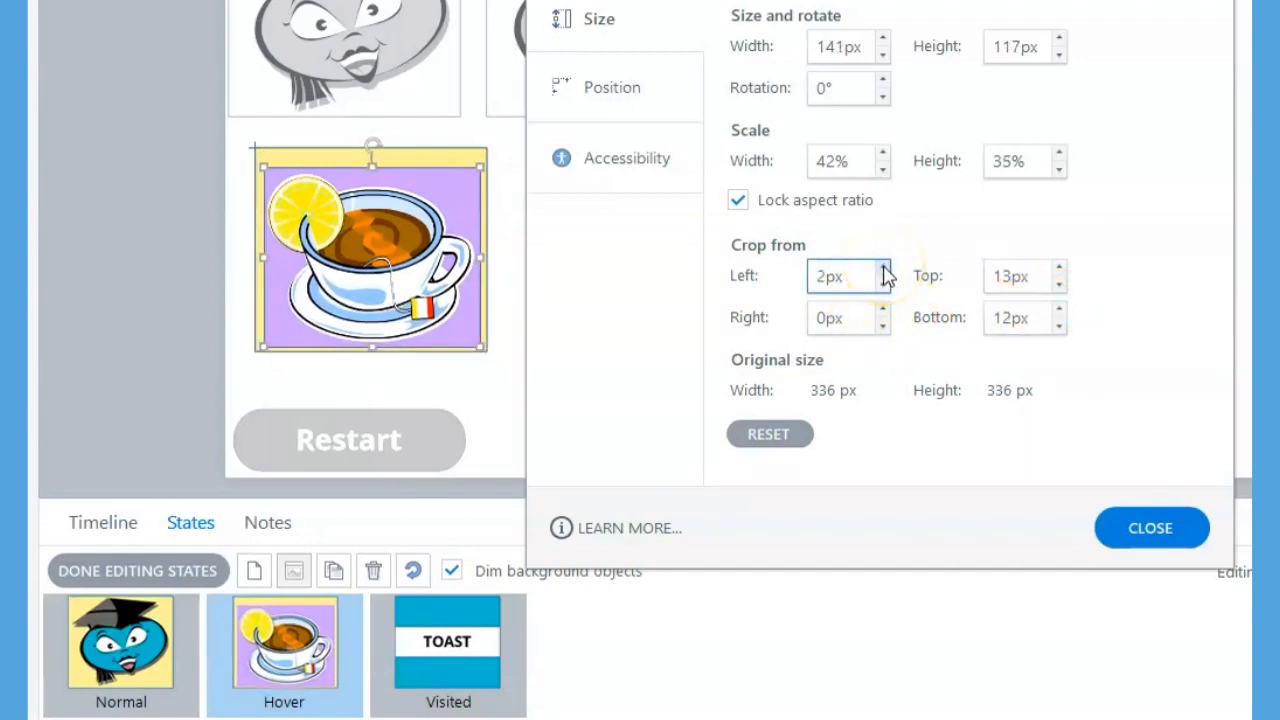
click(884, 311)
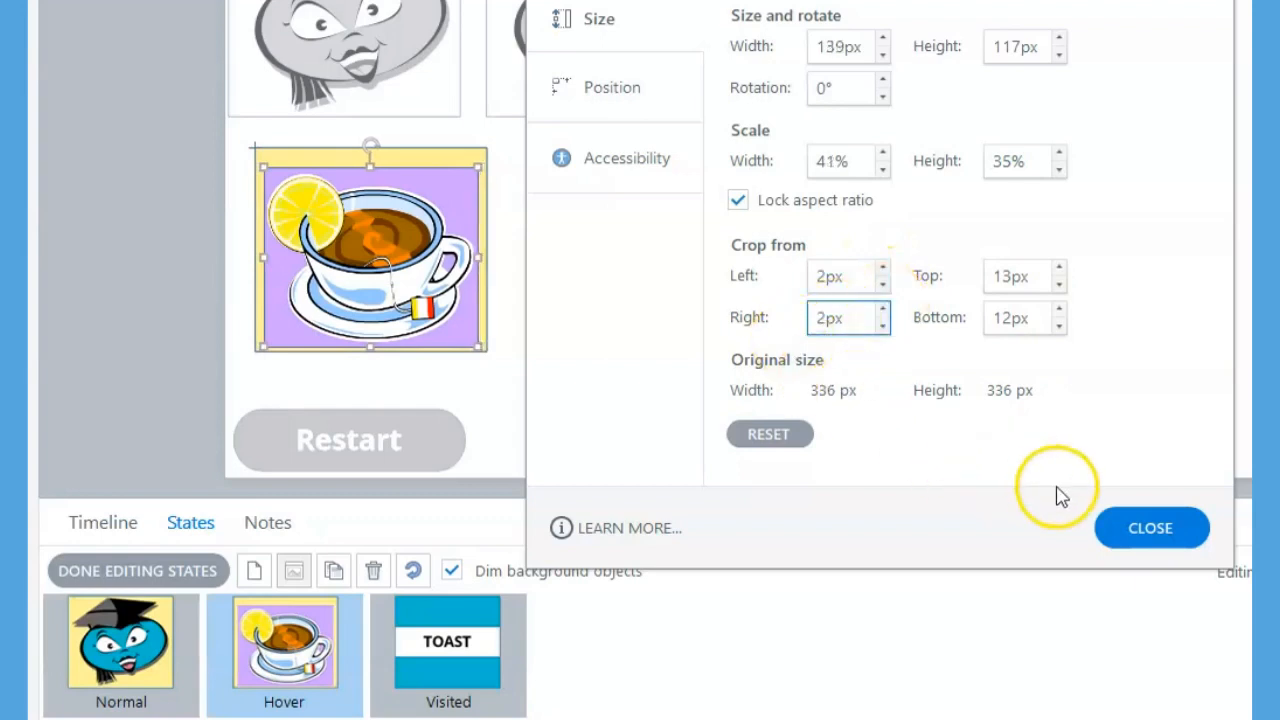
click(1105, 522)
- Nudge the cropped tea cup picture upward to center it vertically on the yellow square
click(420, 195)
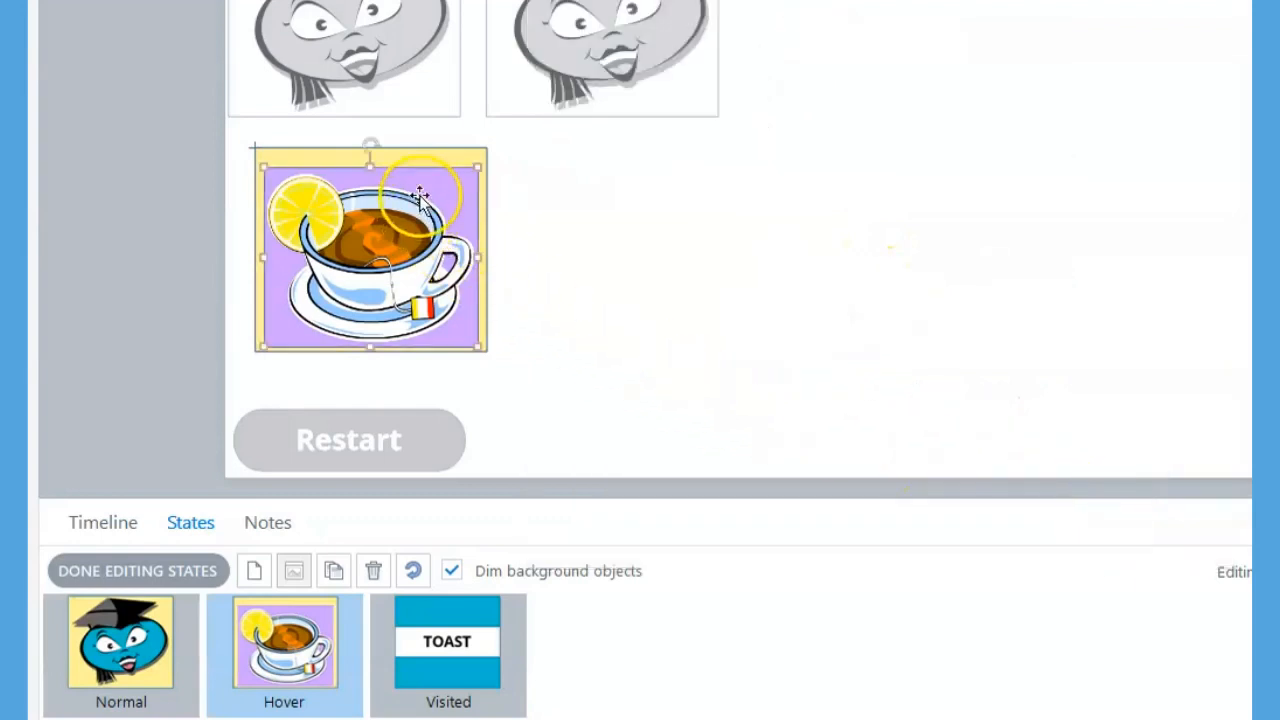
key(Up)
key(Up)
key(Up)
key(Up)
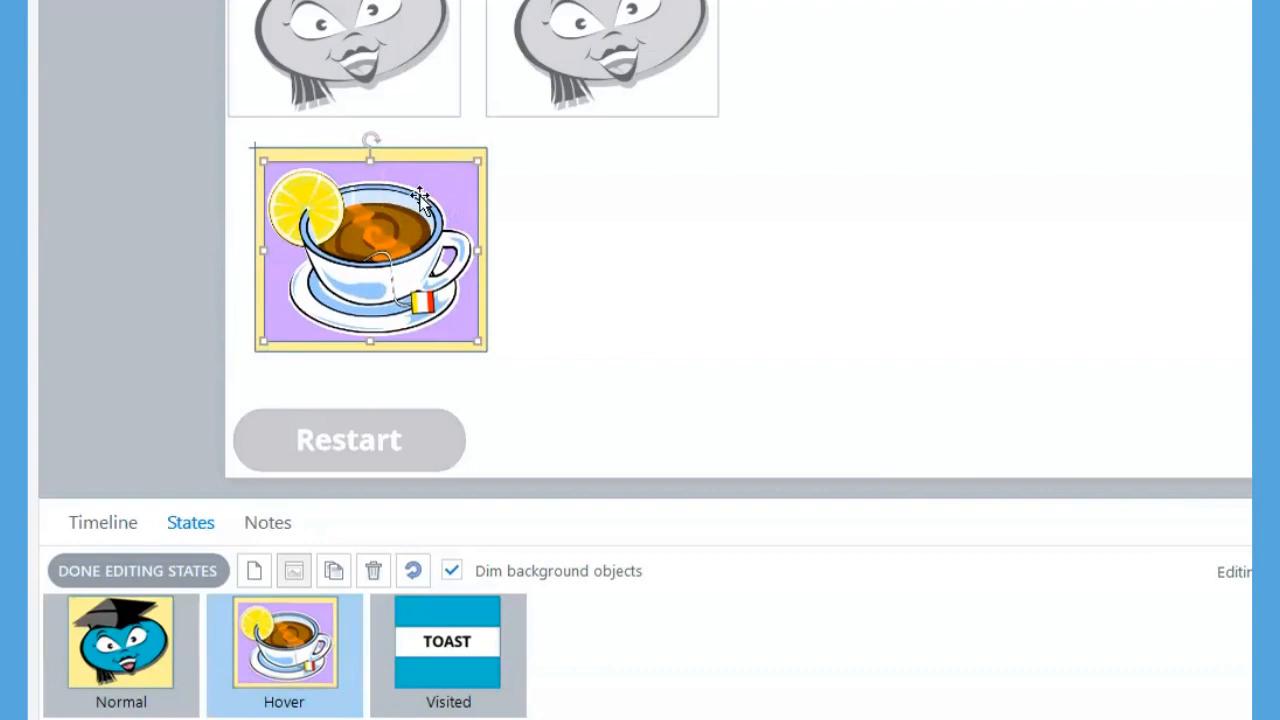
- Replace the TOAST label text in the duplicated card's Visited state with TEA
click(449, 634)
double_click(424, 252)
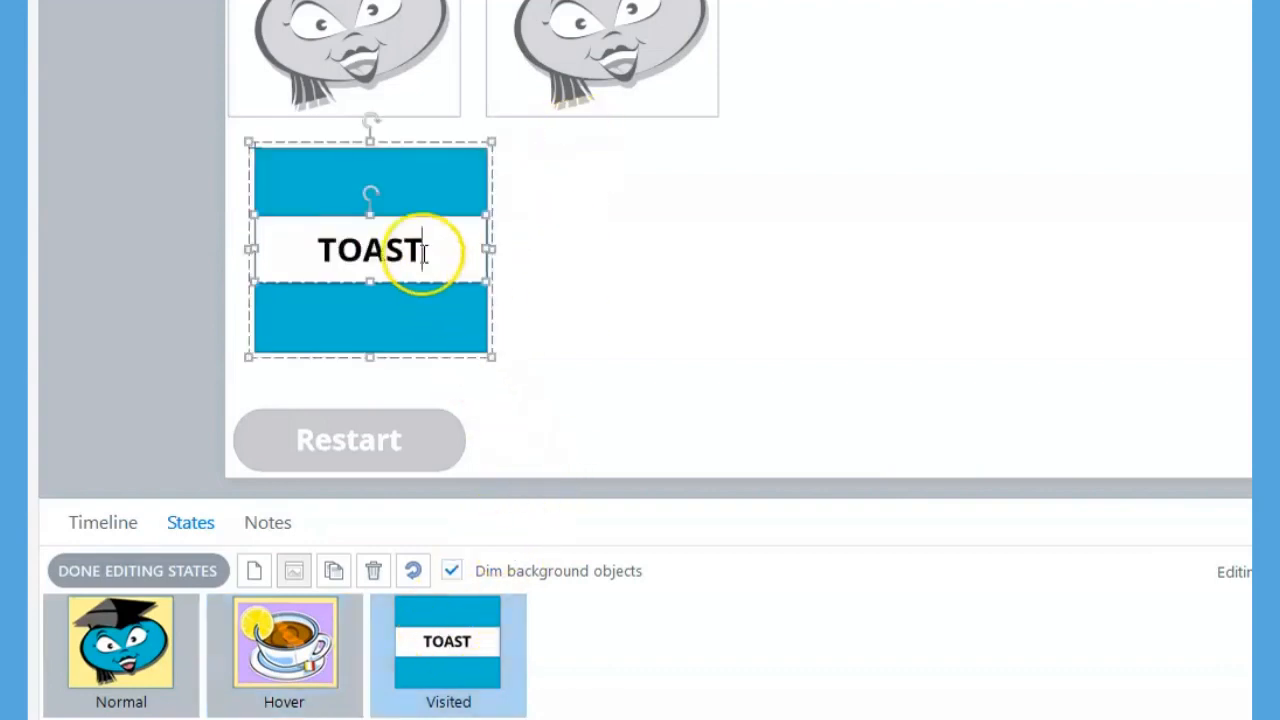
drag(424, 252, 119, 245)
text(TEA)
click(678, 270)
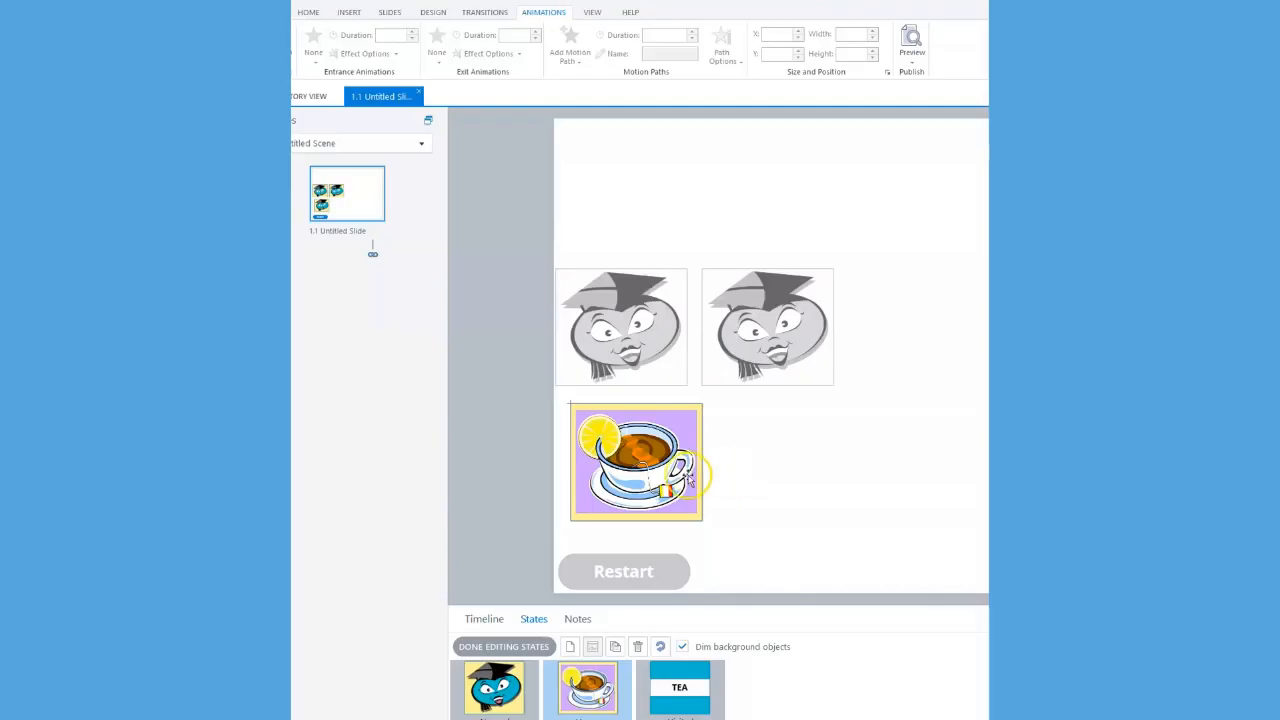
- Apply Wipe entrance and exit animations to the tea cup group in the card's Hover state
click(700, 468)
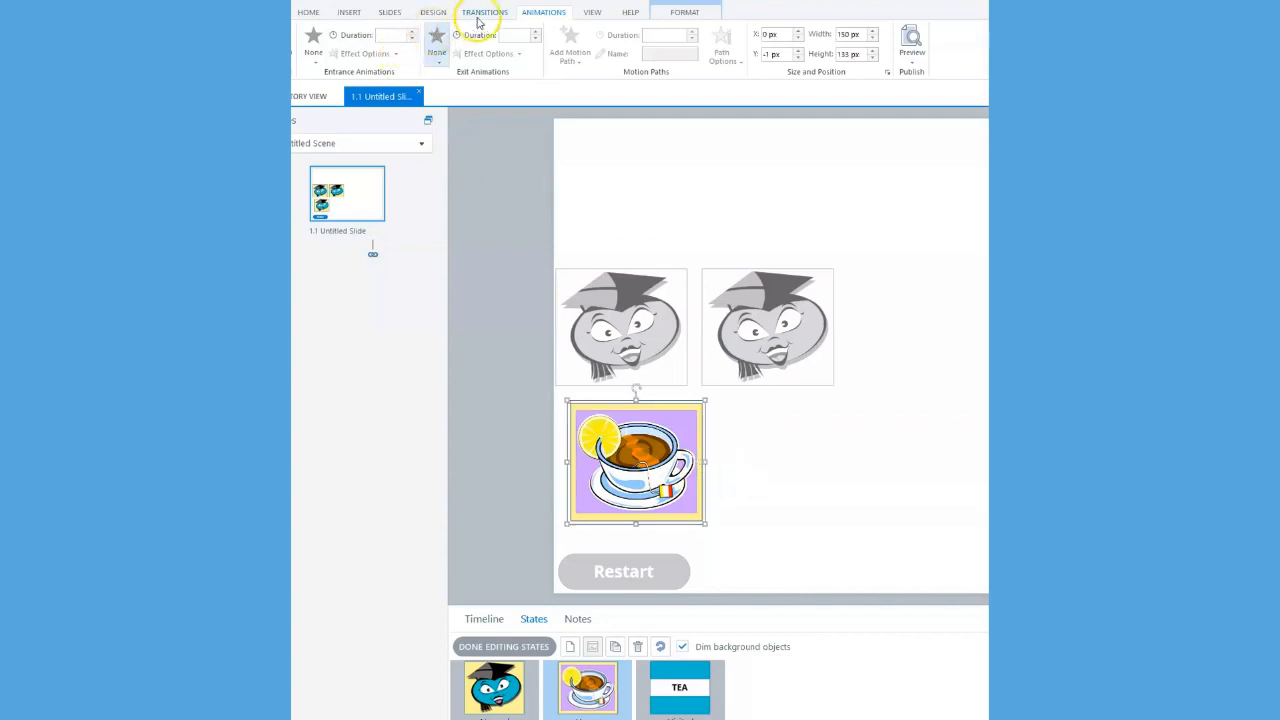
click(313, 42)
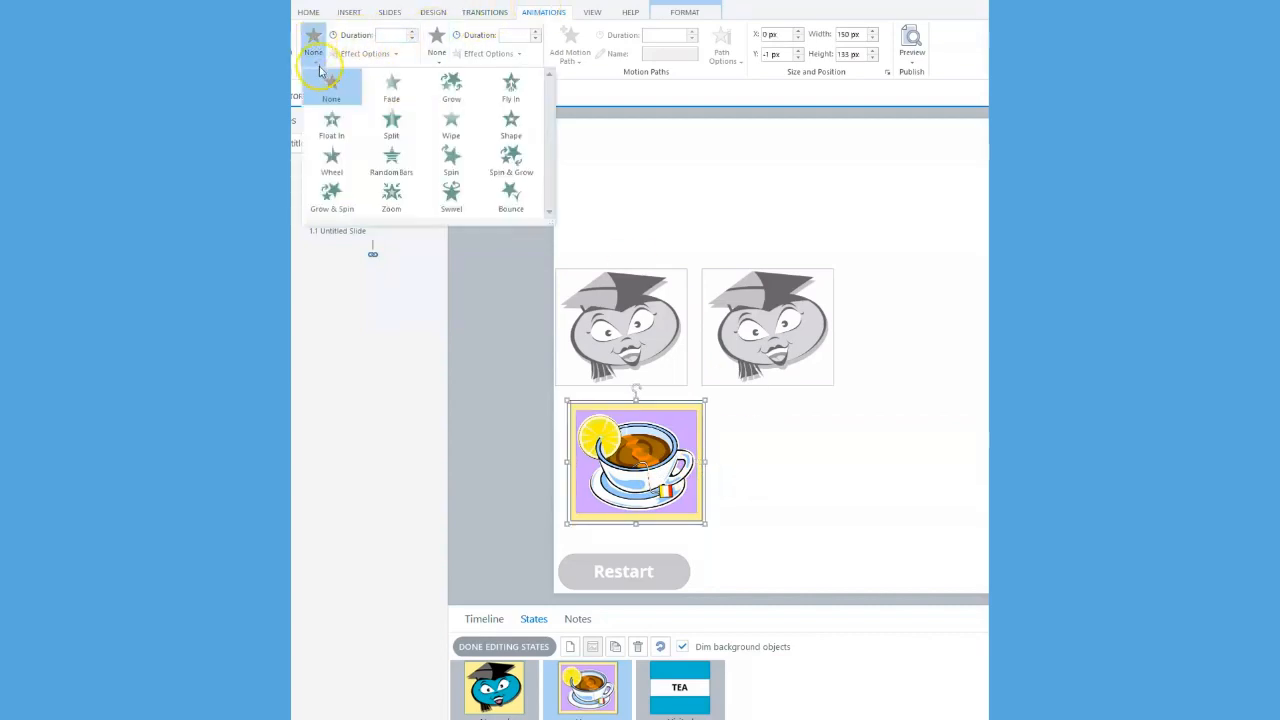
click(445, 125)
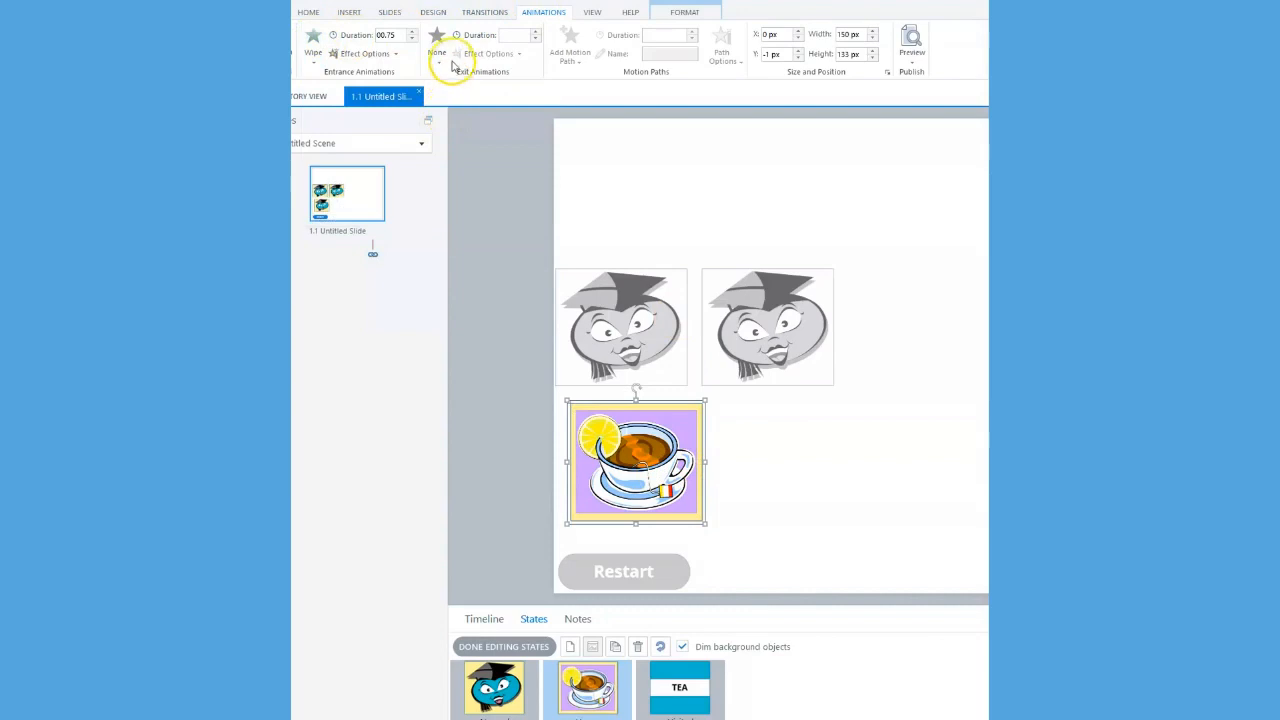
click(438, 45)
click(575, 124)
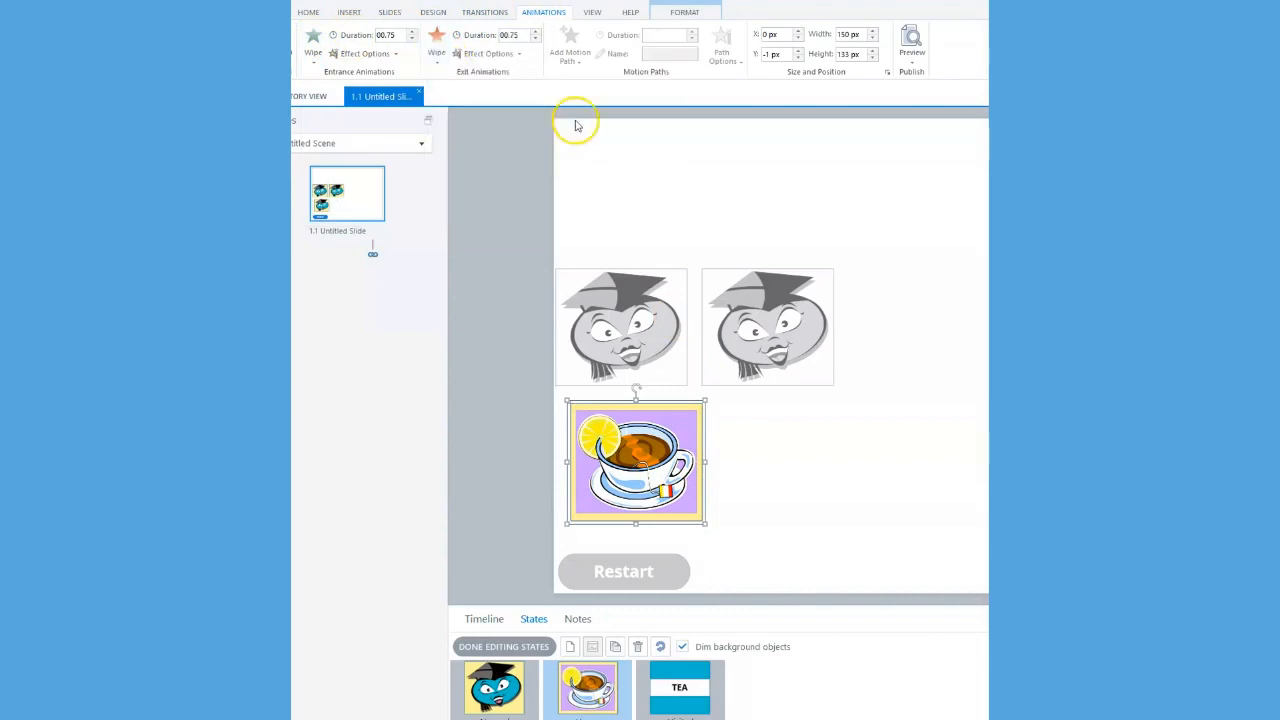
- Preview the slide and check the hover pictures on the coffee, toast and tea flashcards
click(786, 471)
click(701, 672)
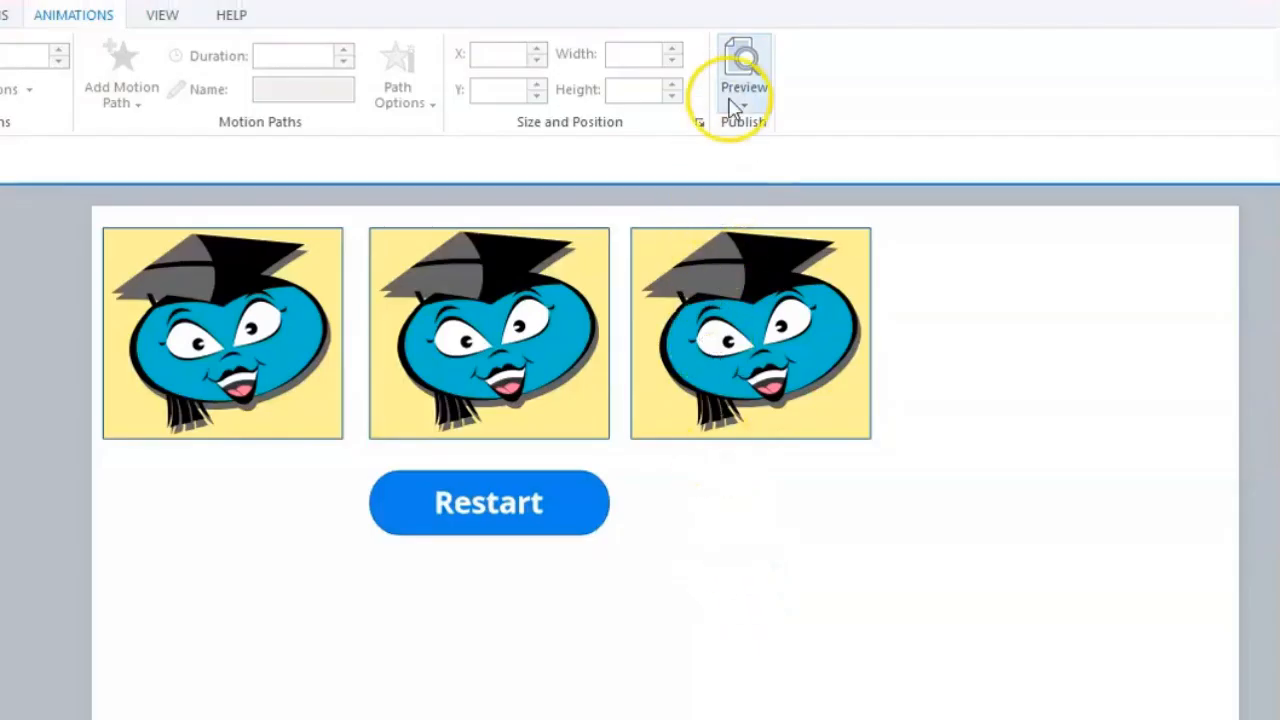
click(908, 48)
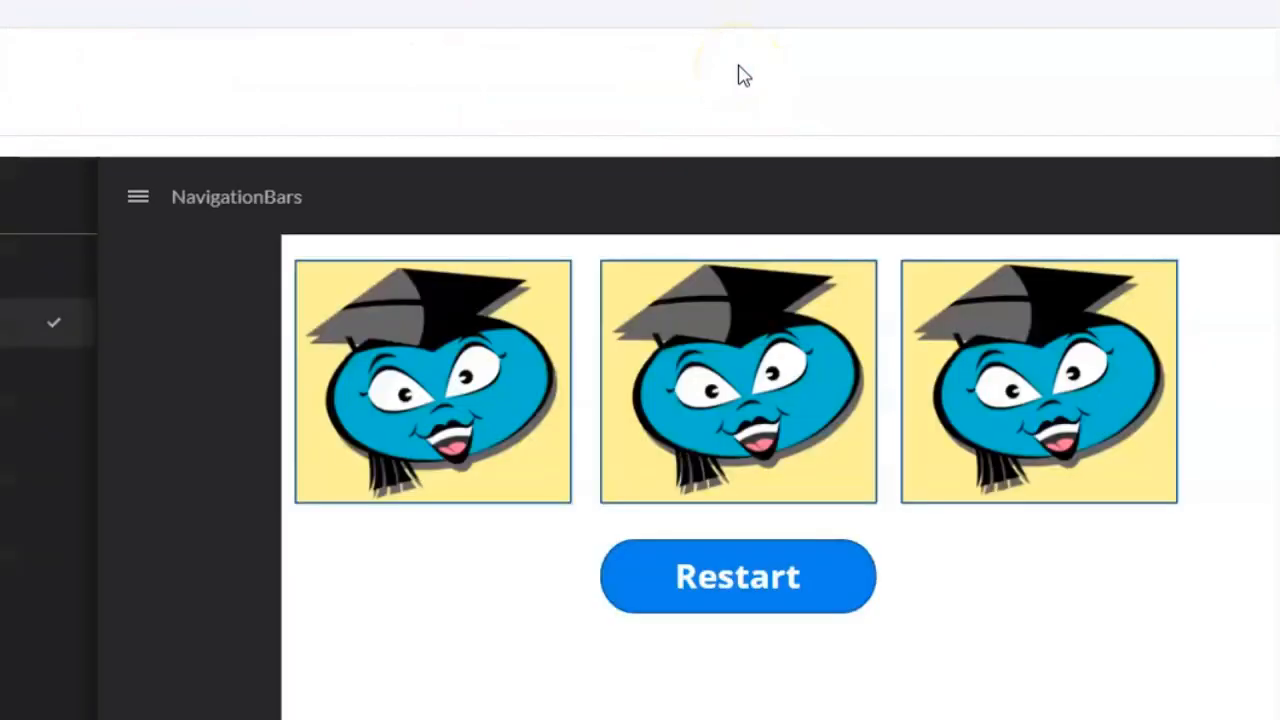
mouse_move(667, 415)
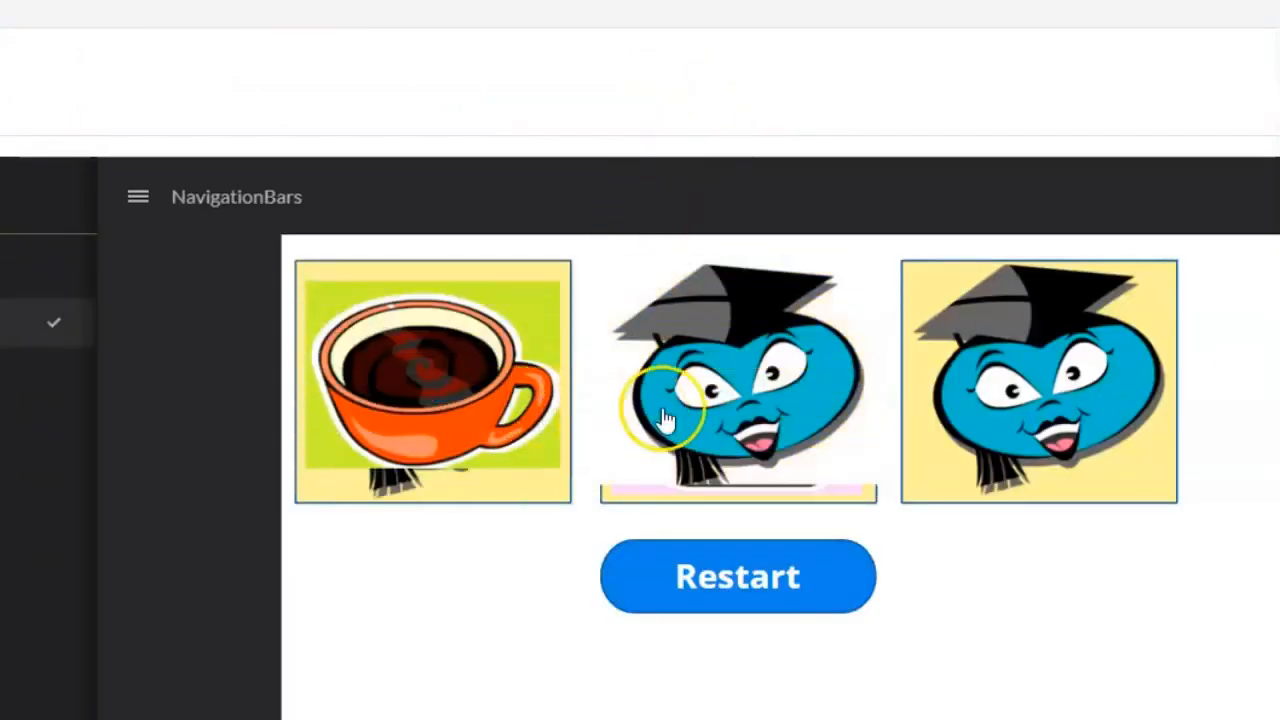
mouse_move(997, 418)
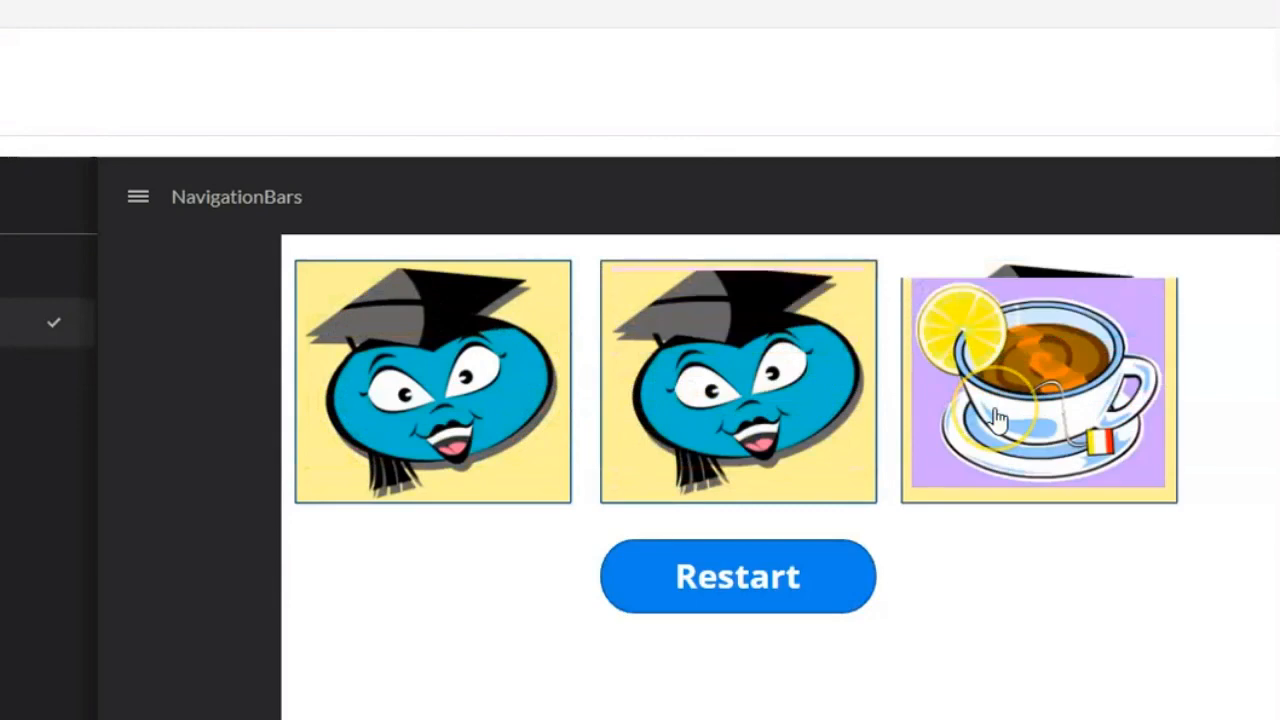
click(823, 423)
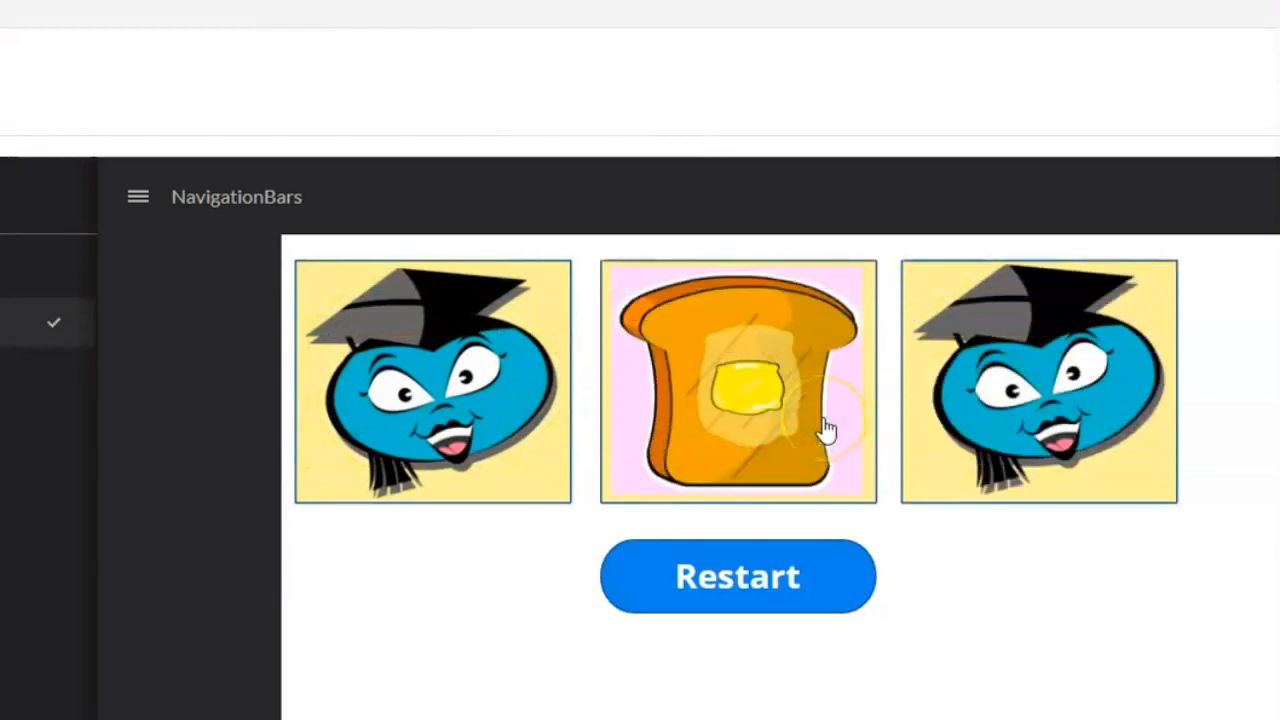
- Flip the previewed cards to their COFFEE, TOAST and TEA labels and test the Restart button
click(497, 440)
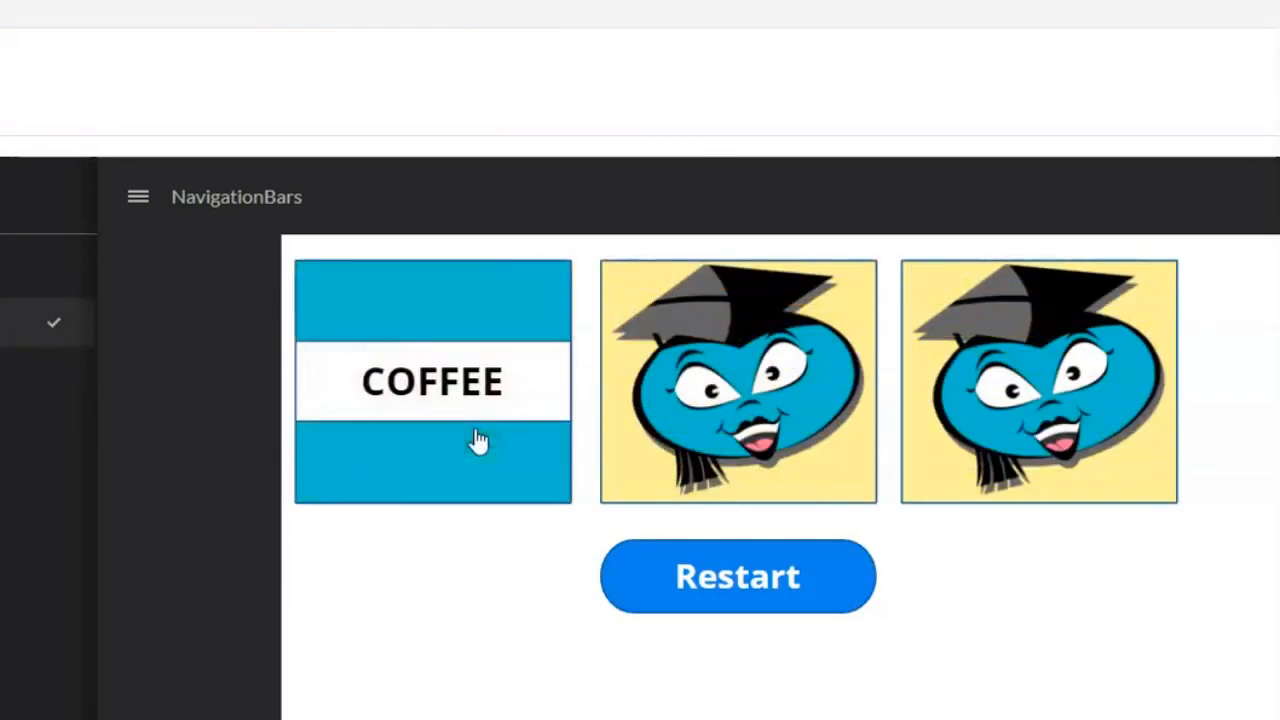
click(708, 430)
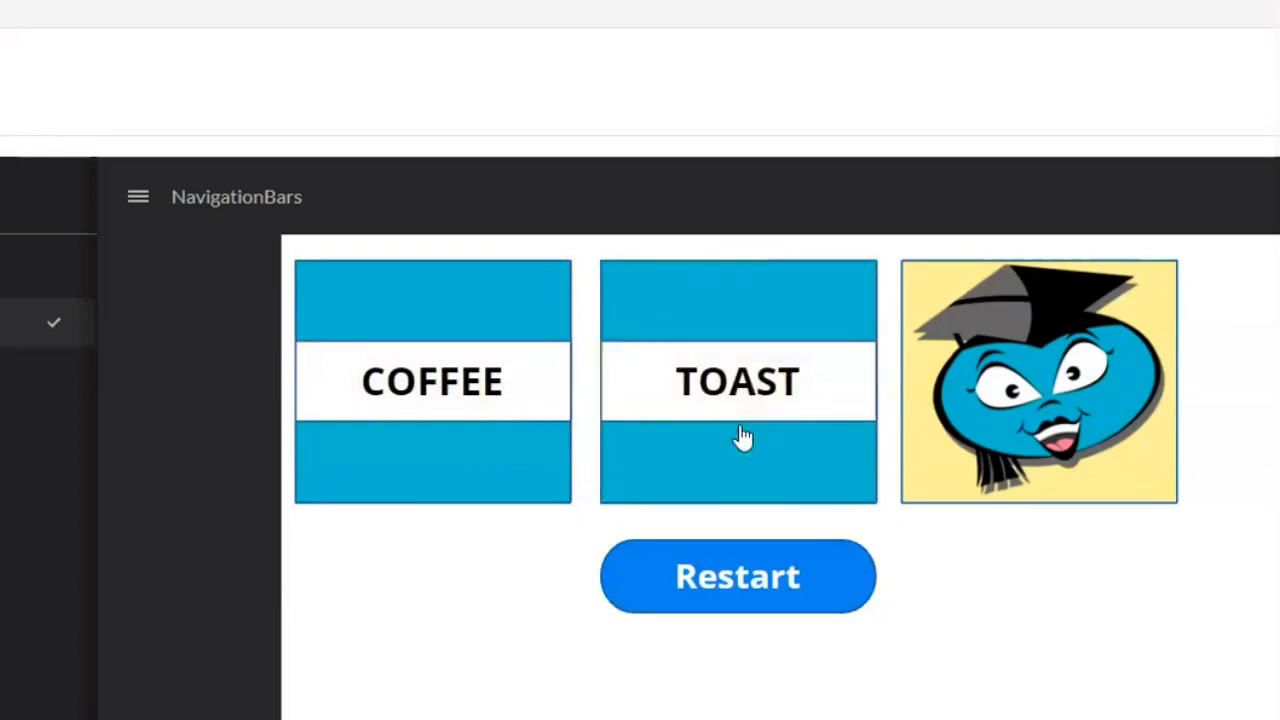
click(1015, 432)
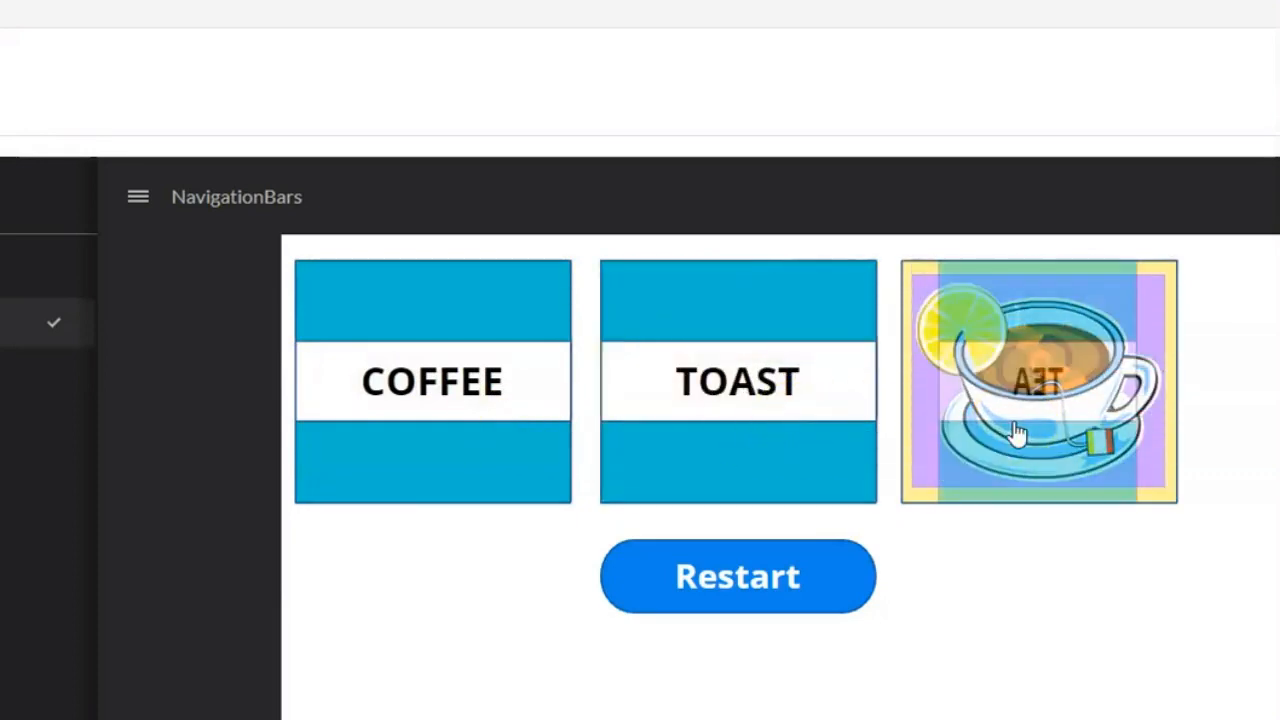
click(792, 606)
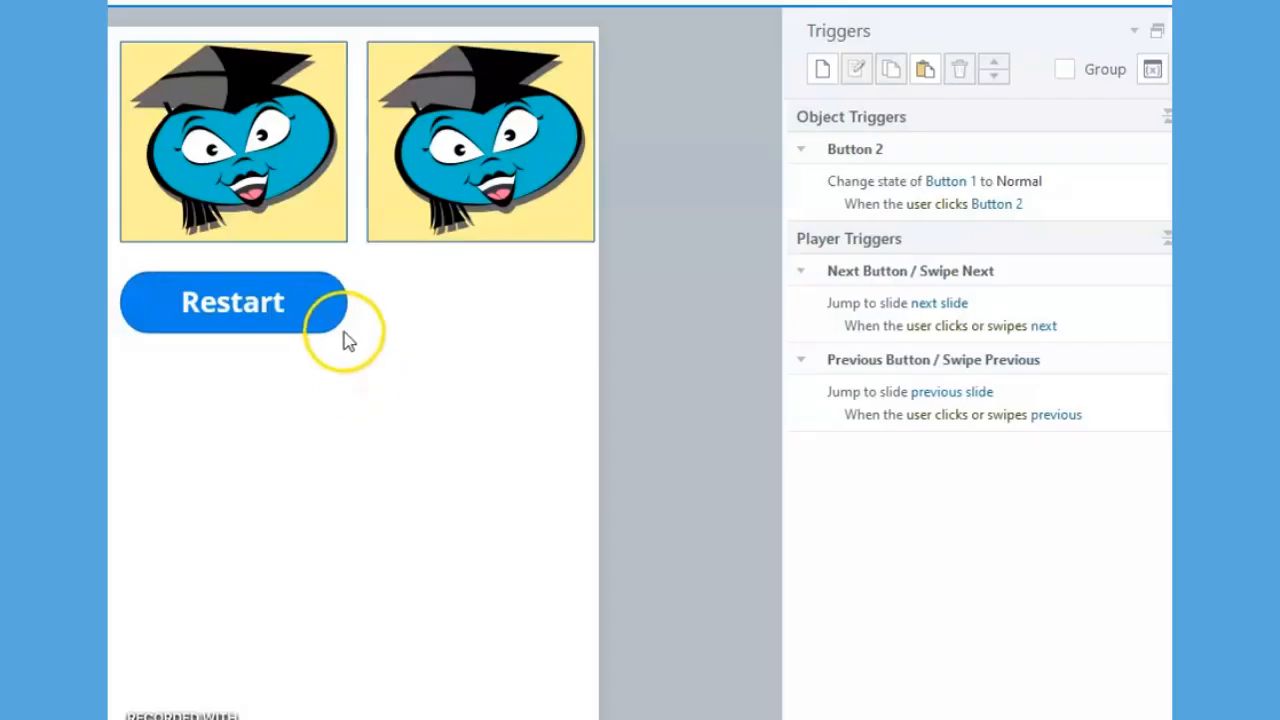
- Add a trigger to the Restart button that changes Button 4 to the Normal state when Button 2 is clicked
click(337, 325)
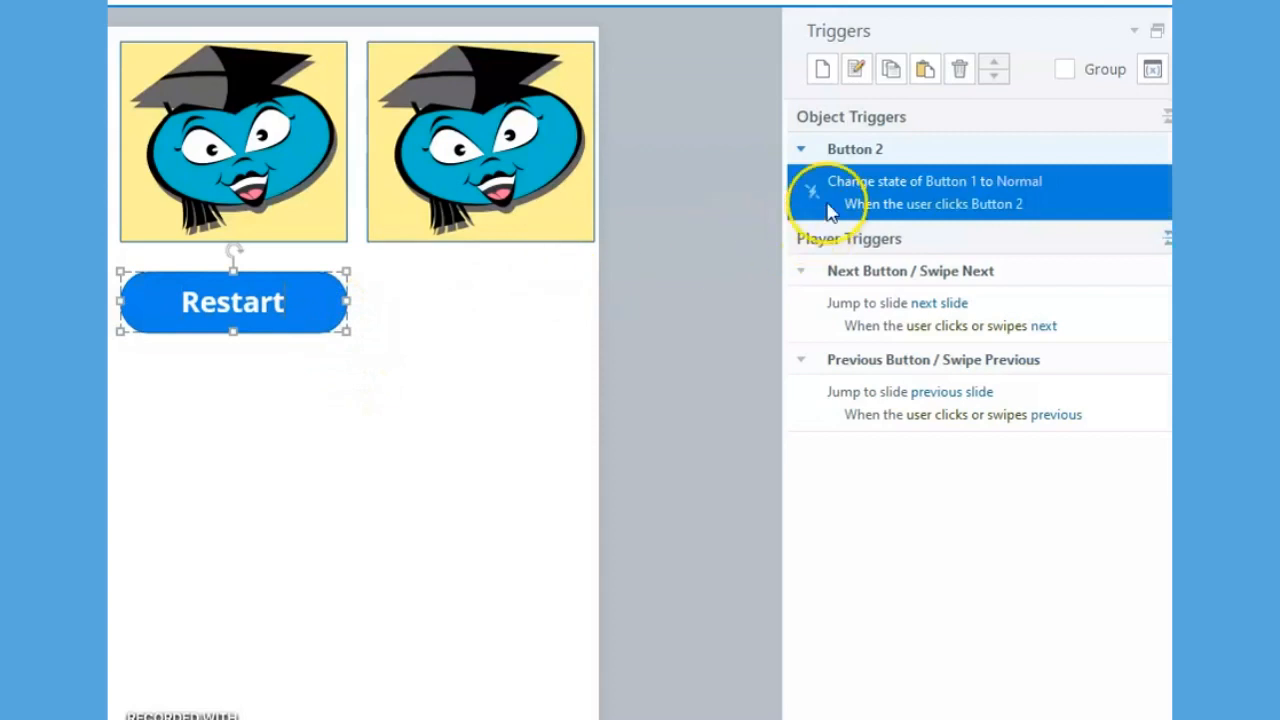
click(822, 70)
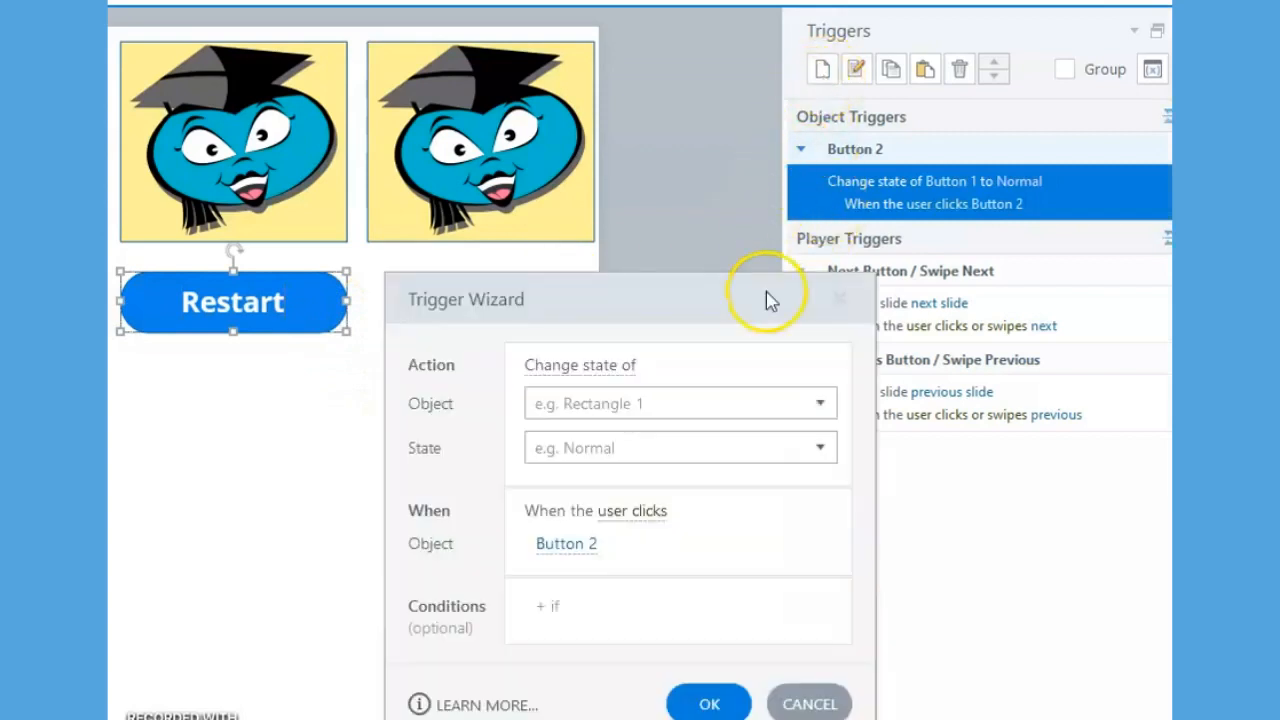
click(819, 404)
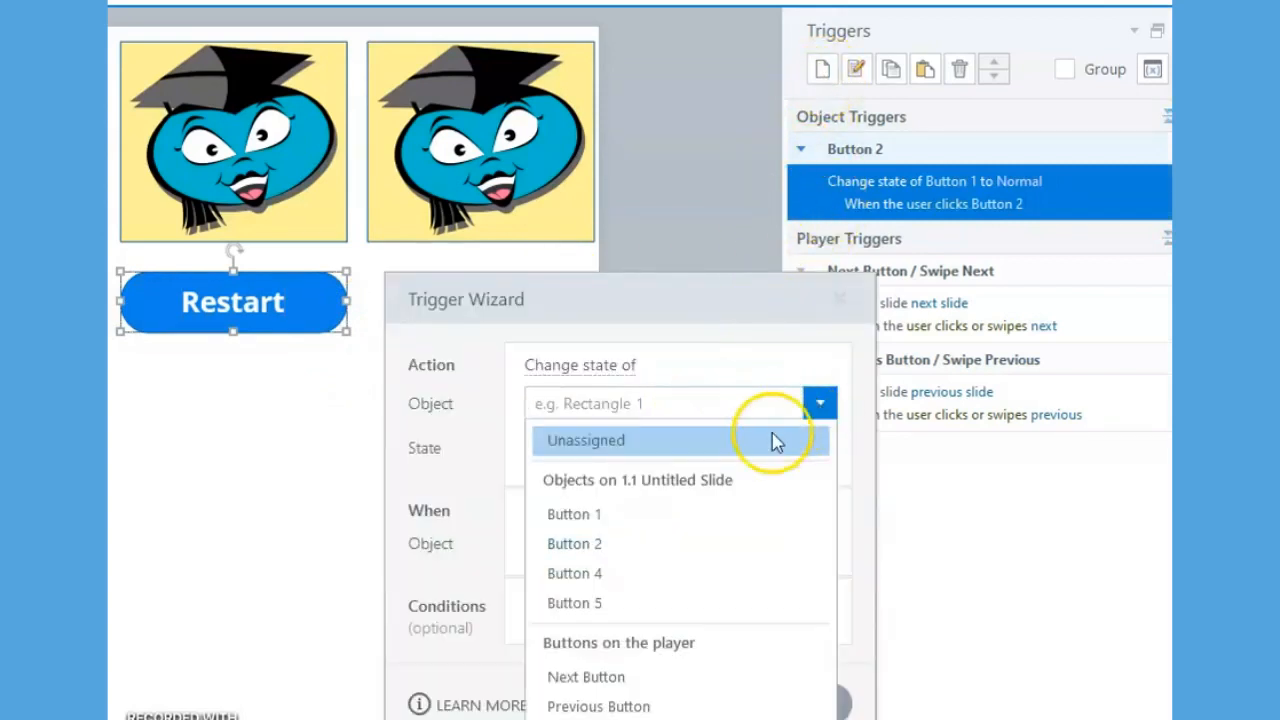
click(612, 574)
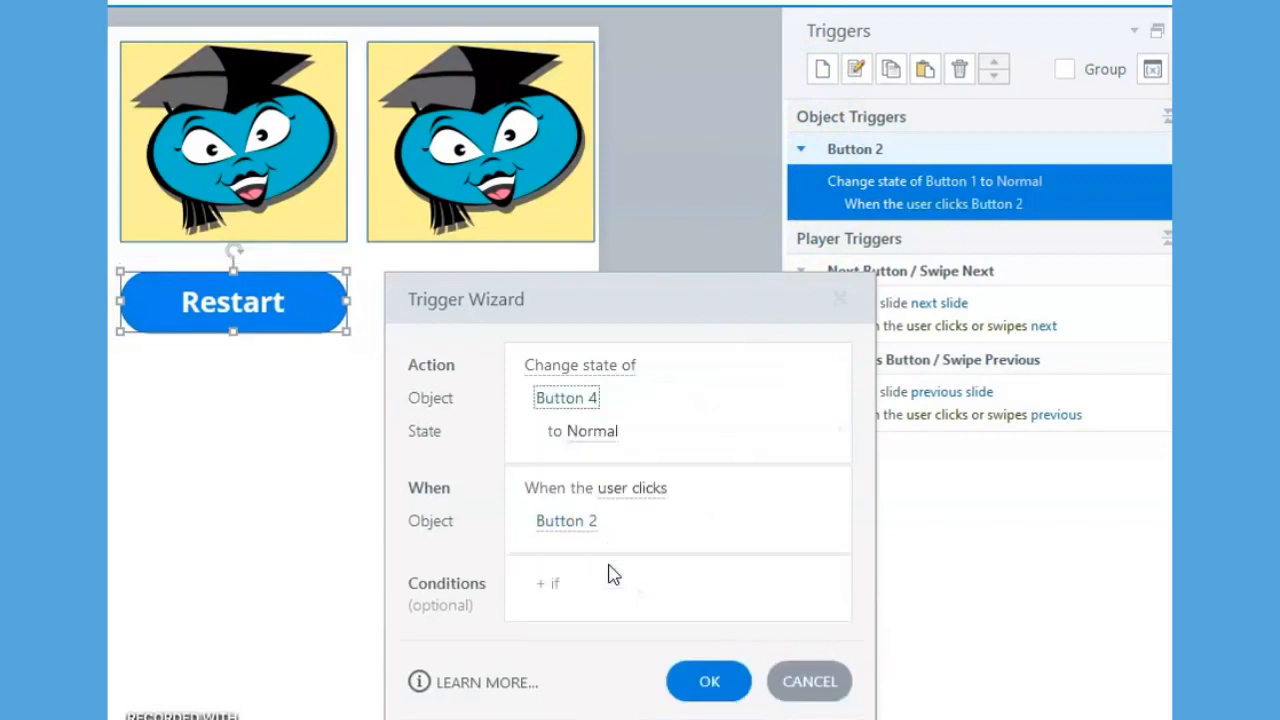
click(704, 682)
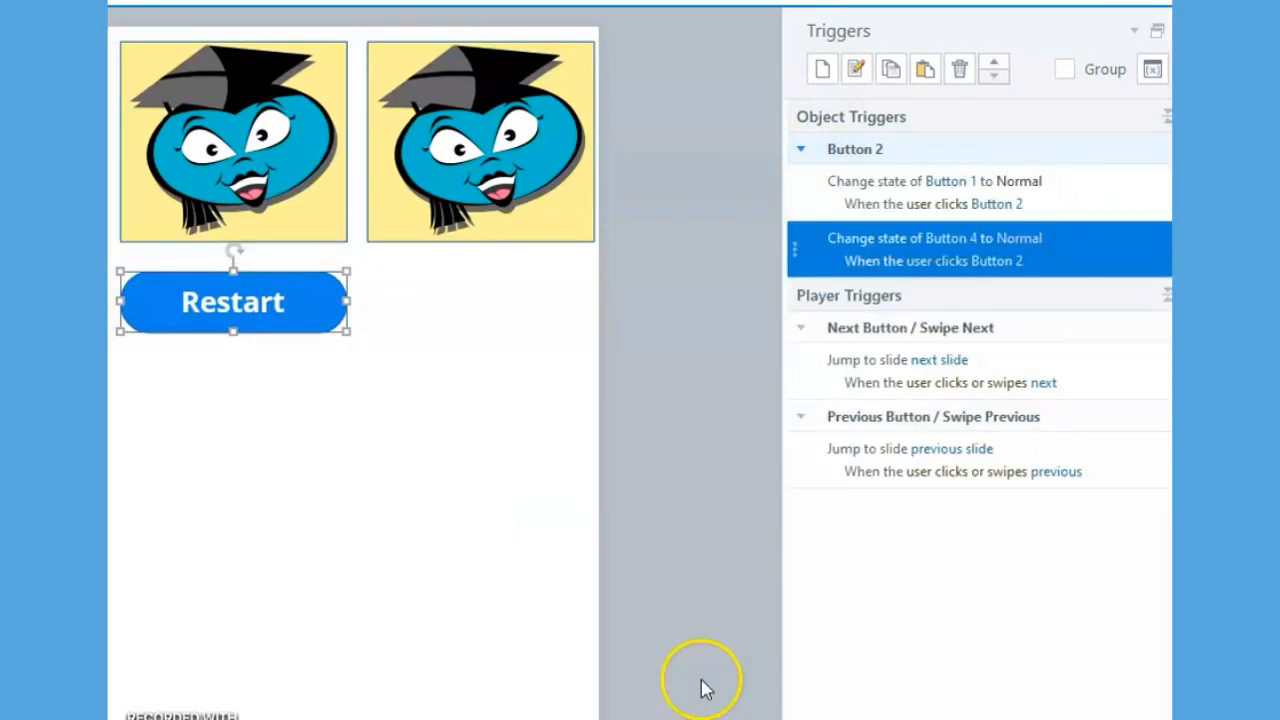
- Duplicate the Button 4 trigger on the Restart button and set the copy's target object to Button 5
right_click(1065, 252)
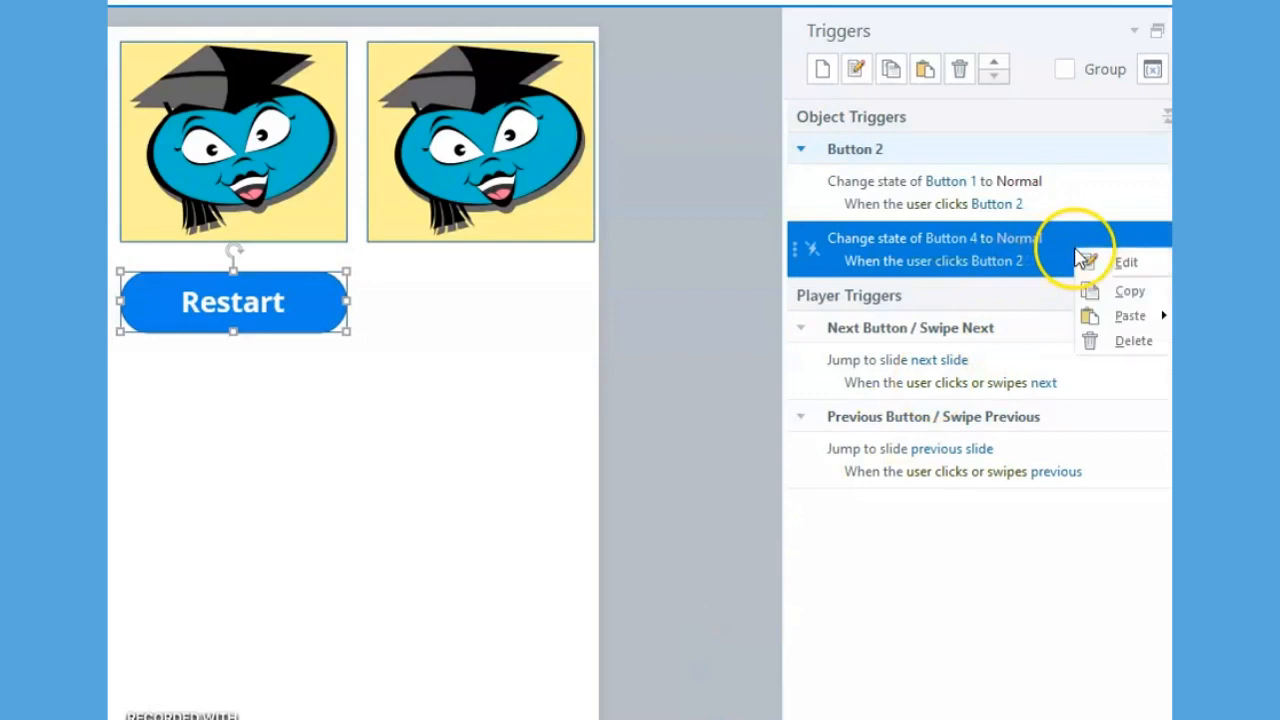
click(1122, 292)
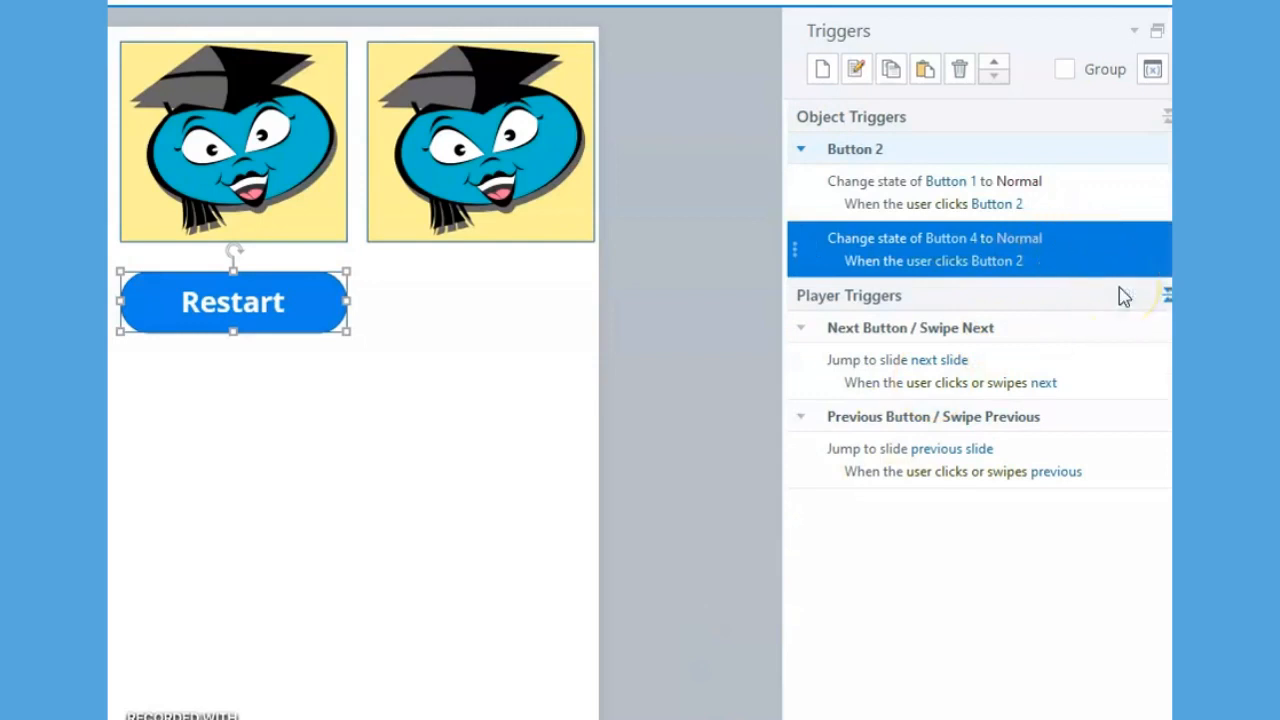
right_click(1068, 255)
click(1122, 314)
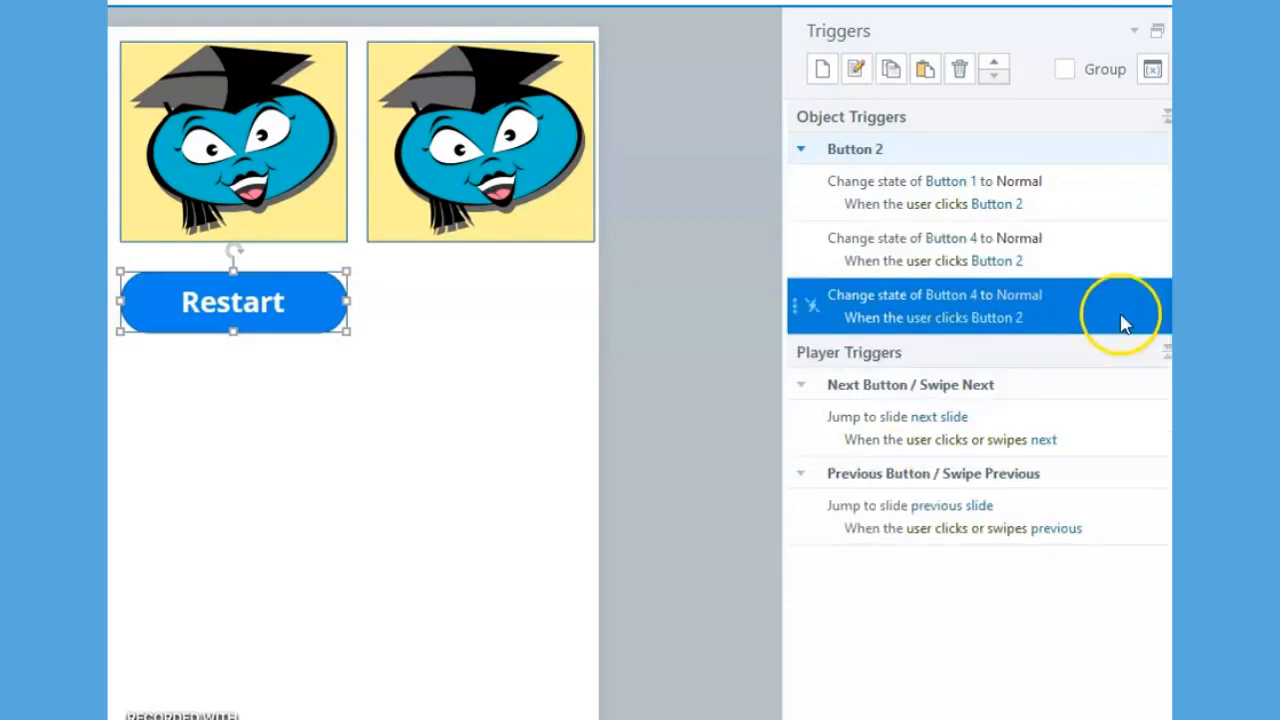
click(950, 300)
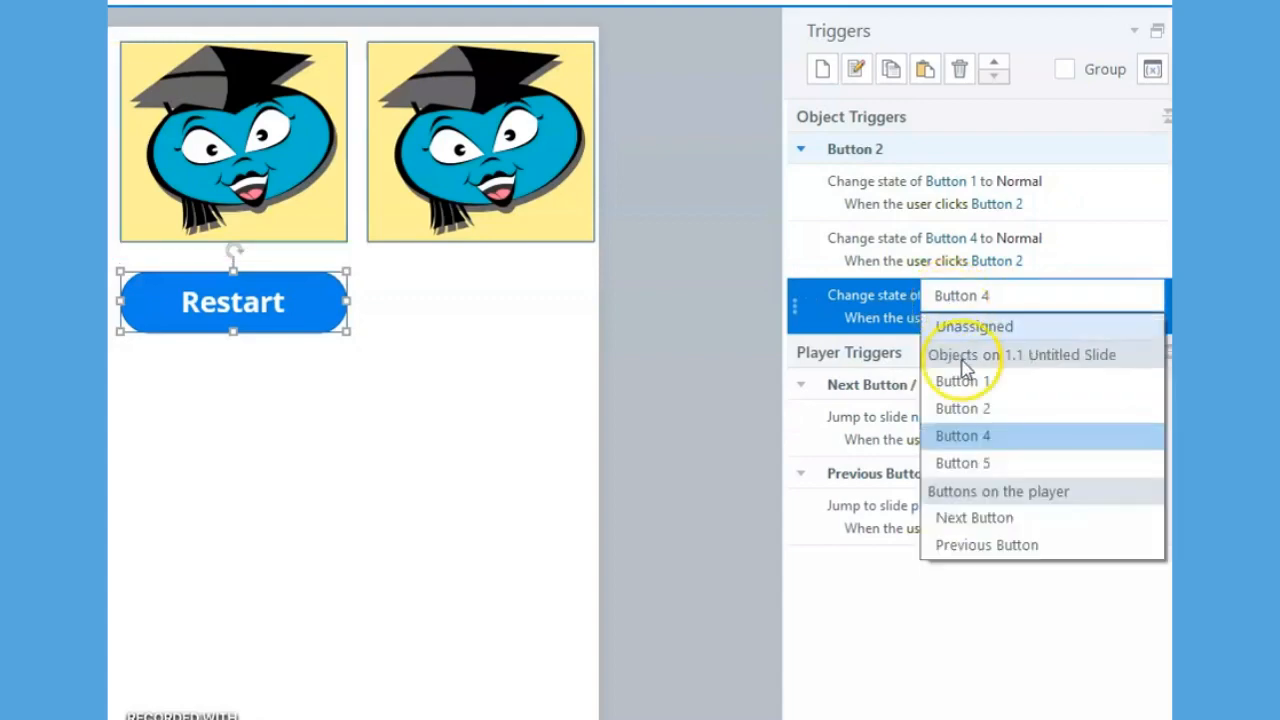
click(962, 463)
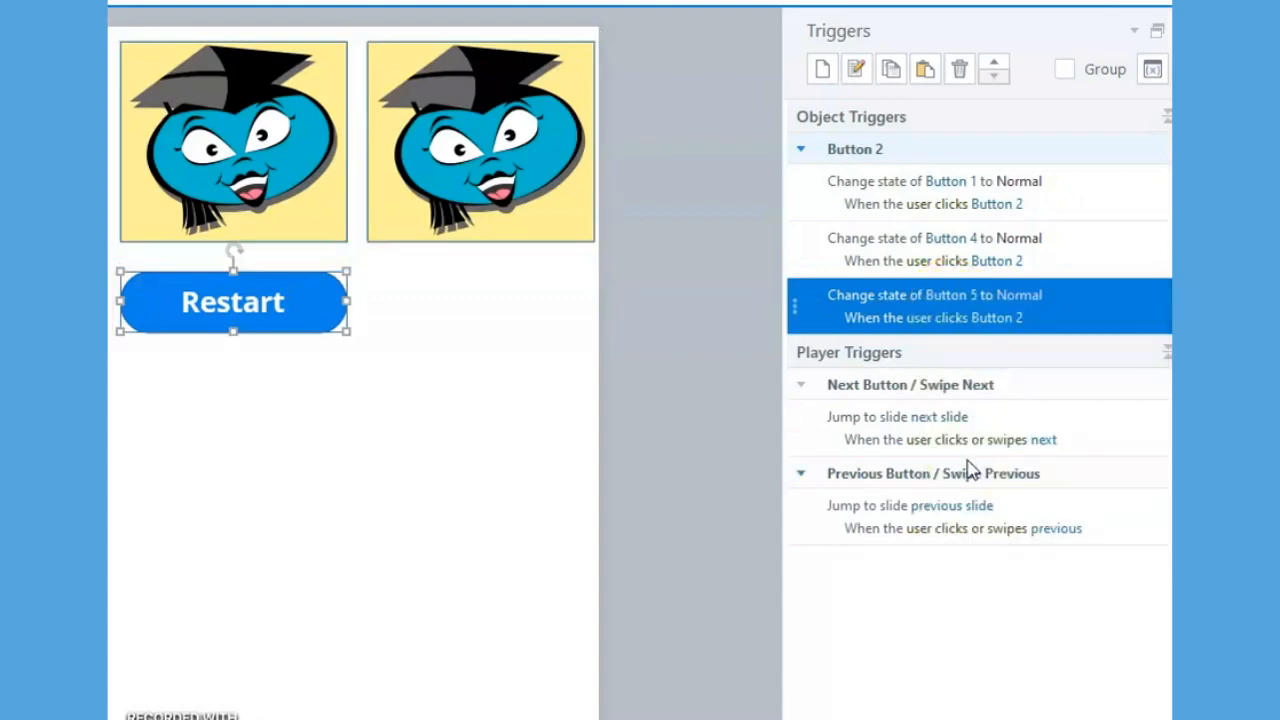
click(688, 474)
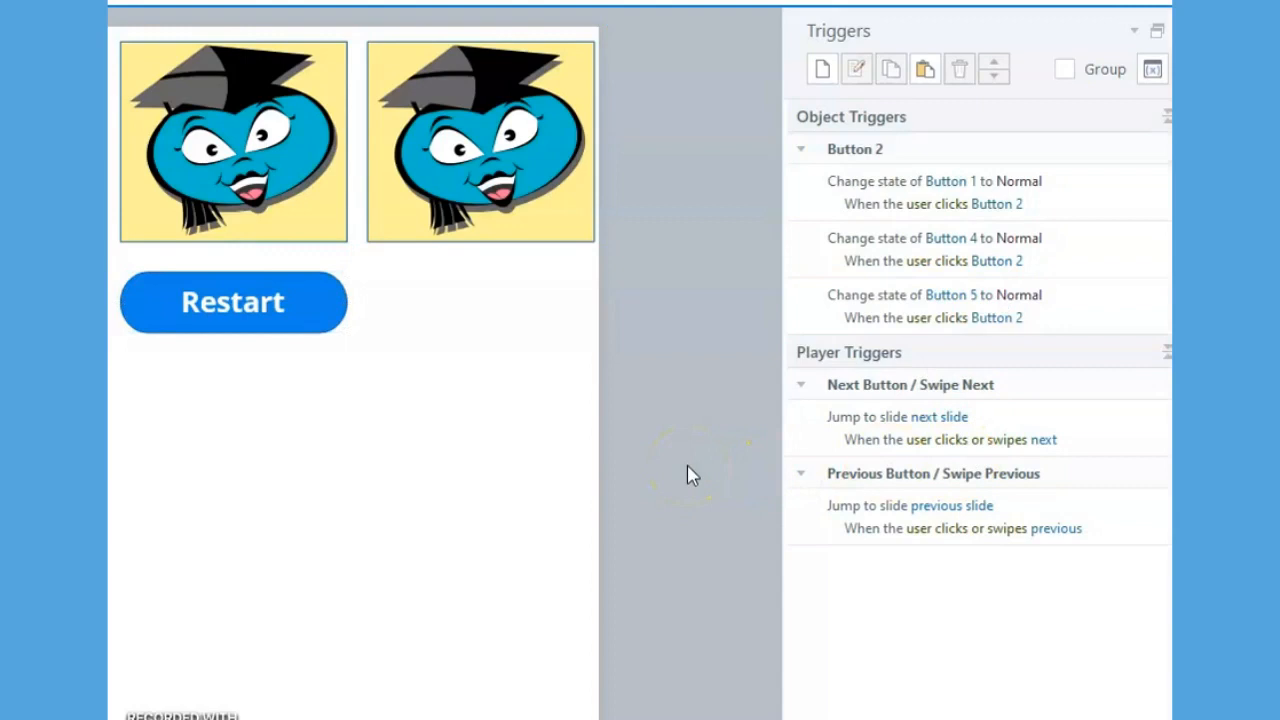
- Preview the slide again, flip the coffee, toast and tea cards to their labels, and reset them all with Restart
click(340, 302)
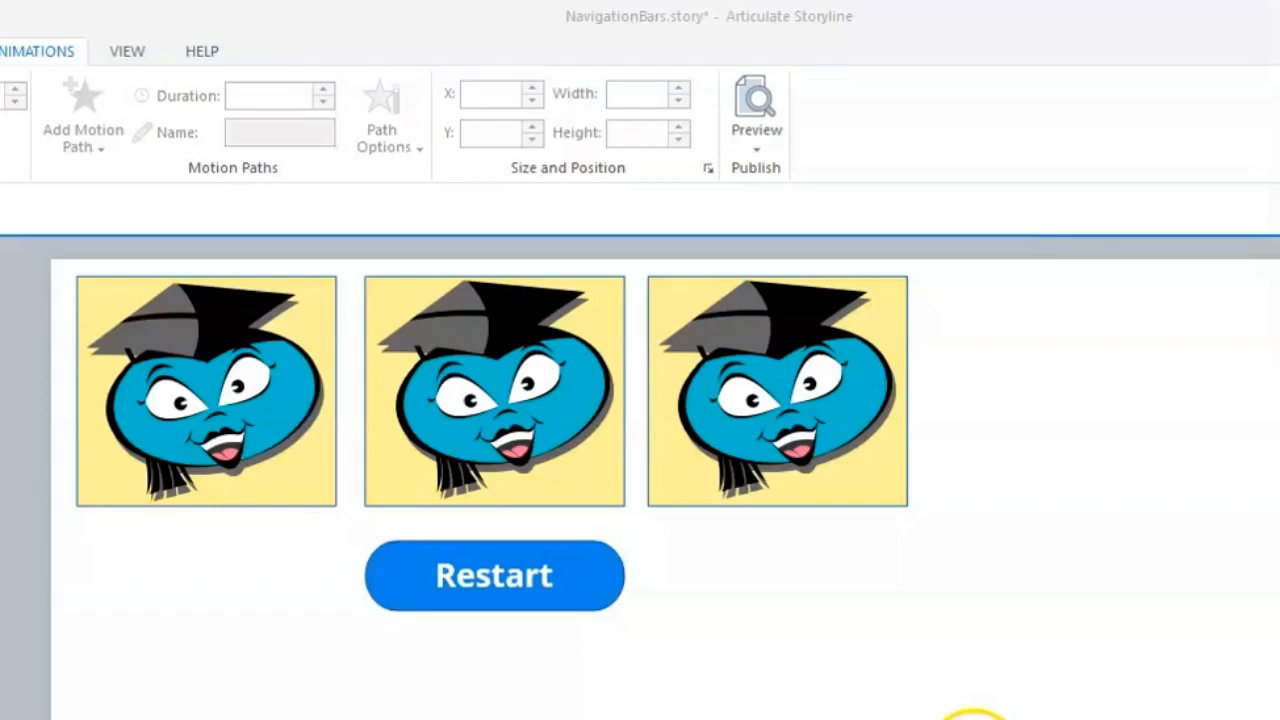
click(754, 112)
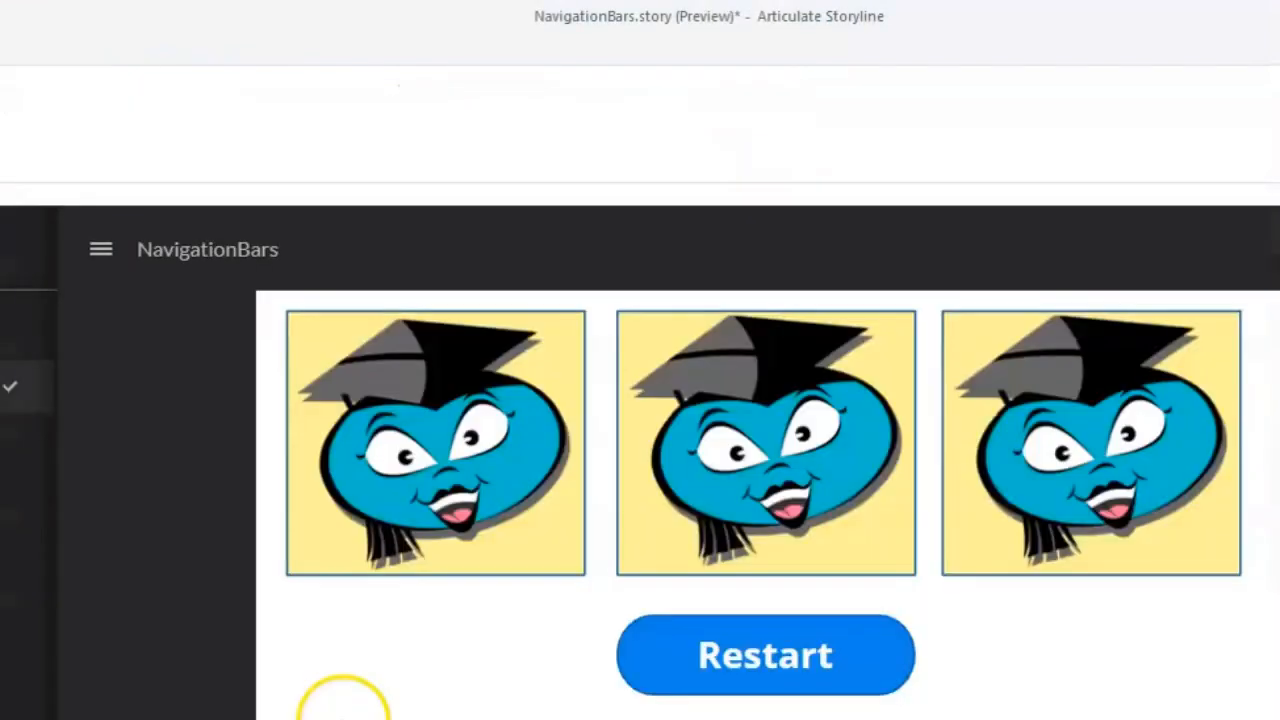
click(383, 532)
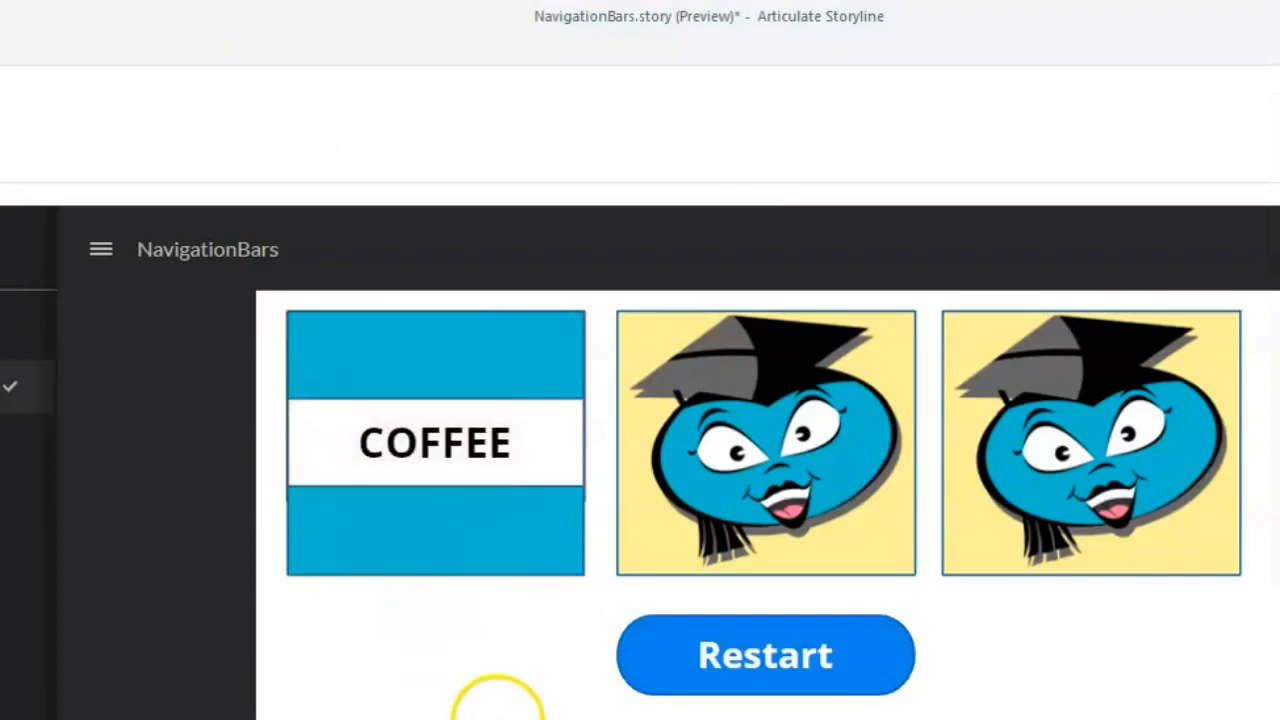
click(760, 535)
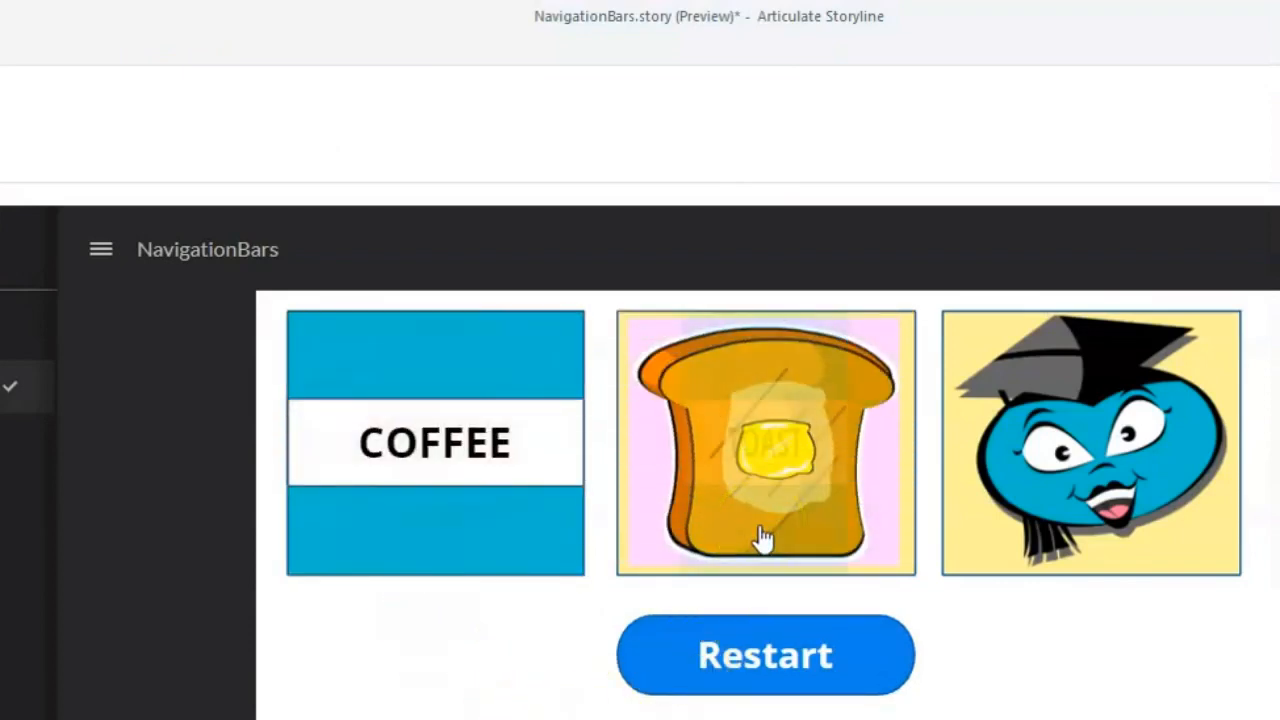
click(1105, 520)
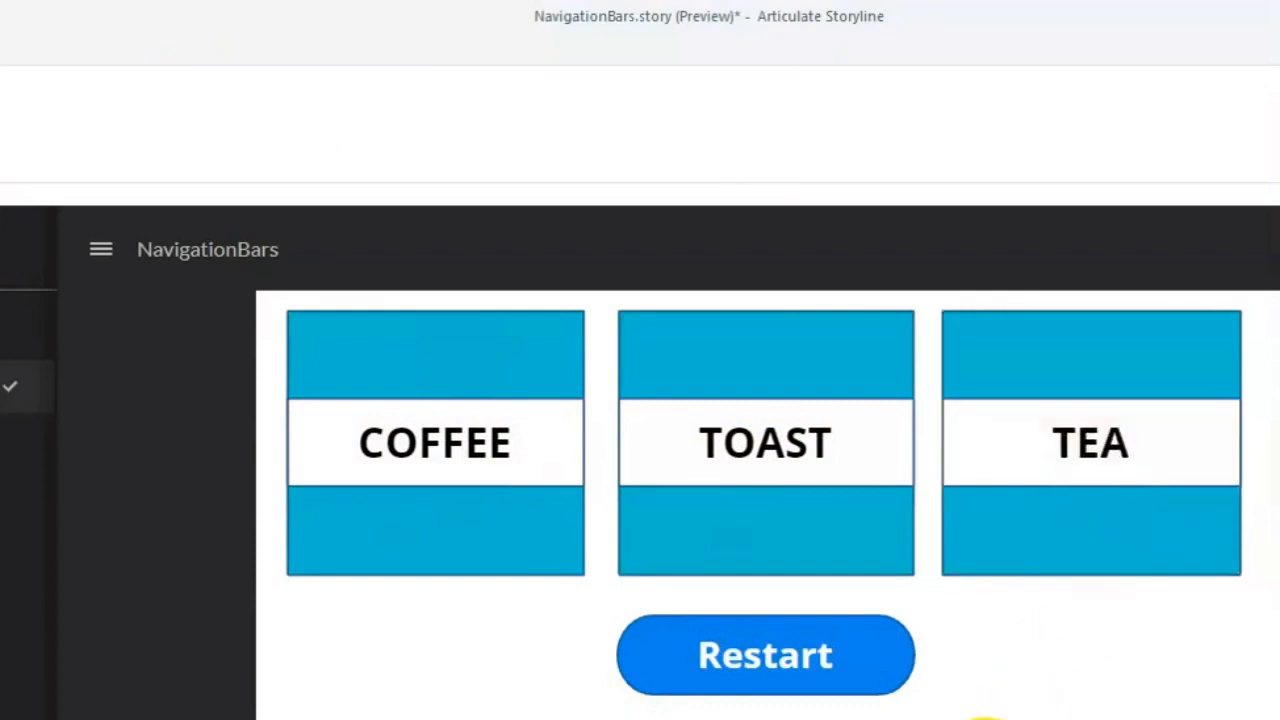
click(812, 685)
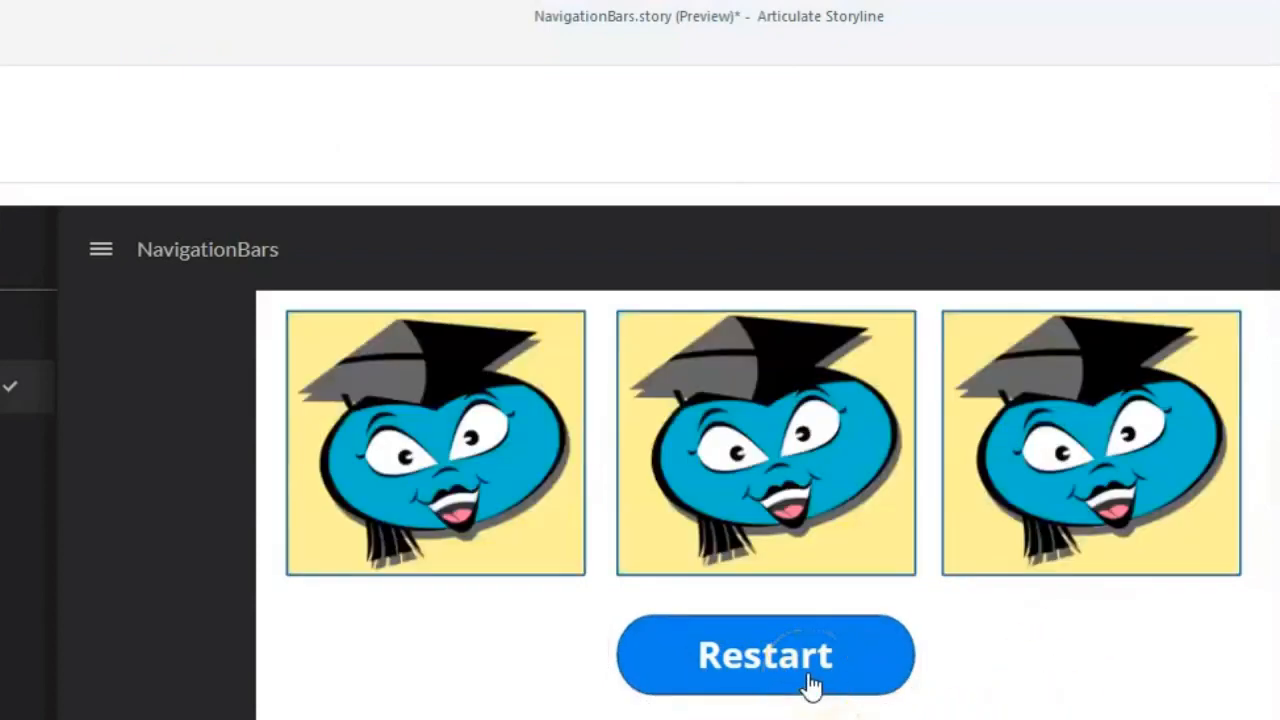
- Check the tea and toast hover pictures in the preview, then flip the coffee card and reset it with Restart
click(1063, 552)
click(795, 540)
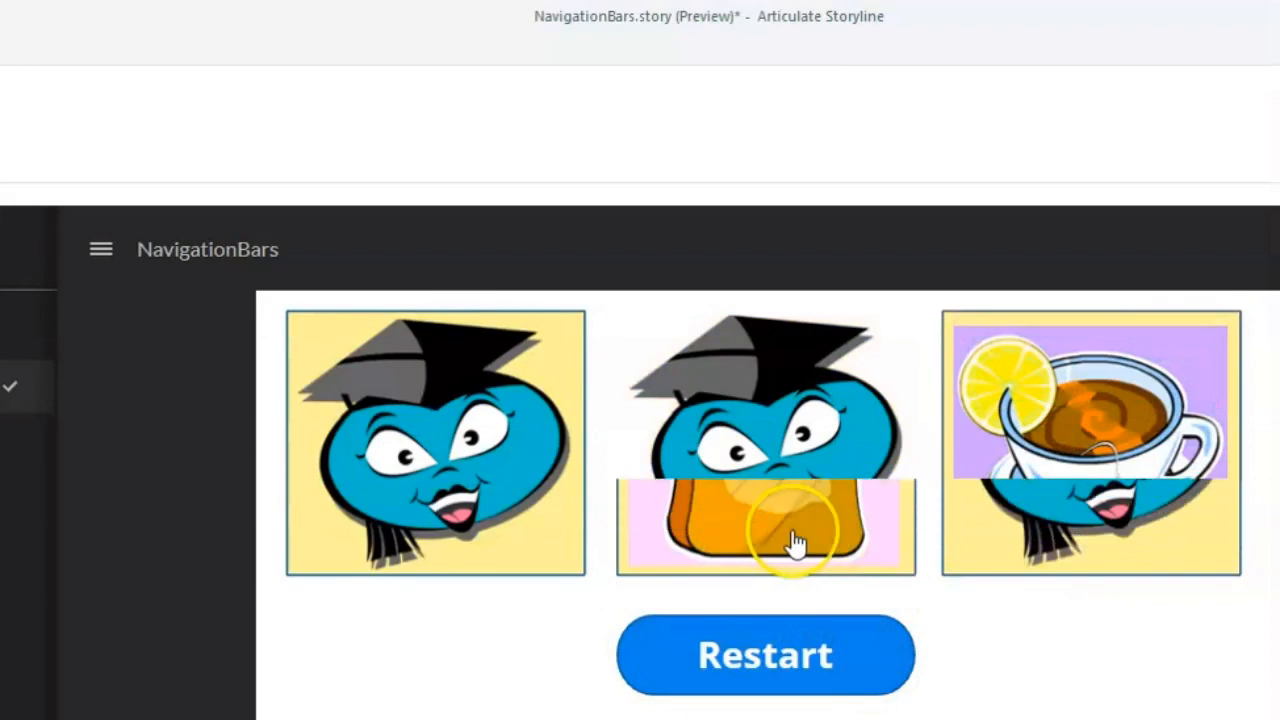
click(488, 540)
click(488, 541)
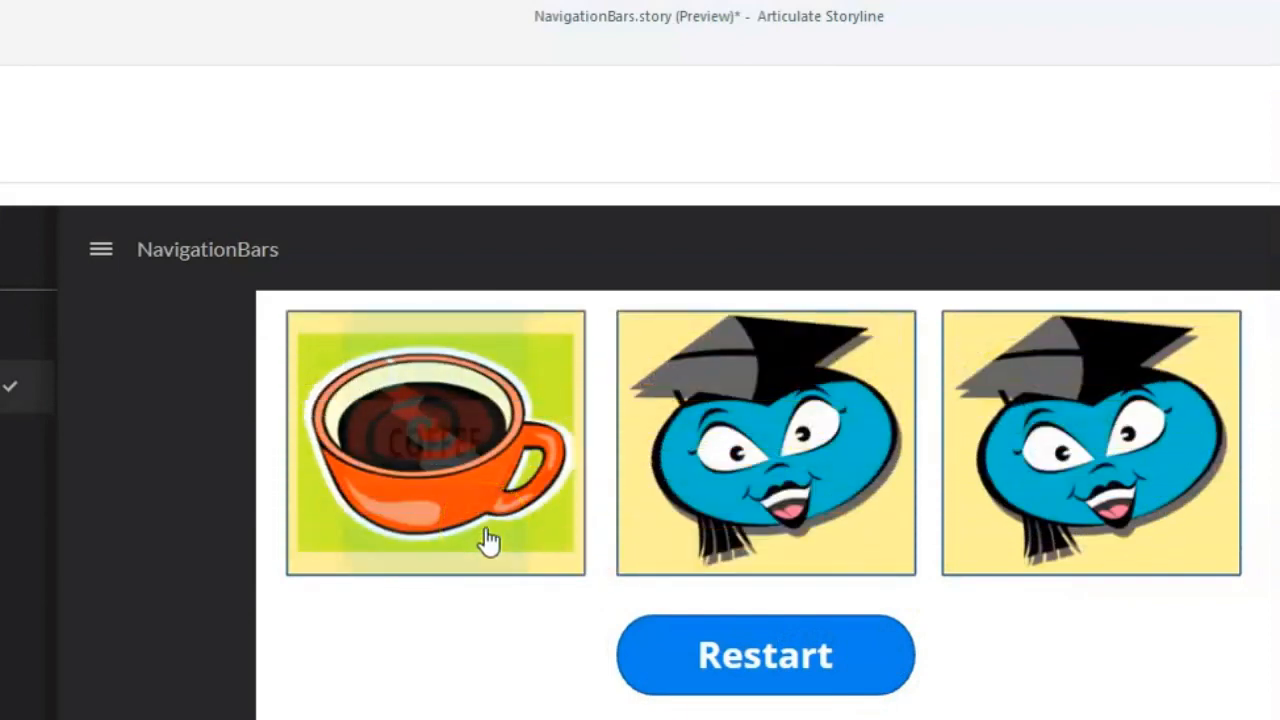
click(745, 680)
- Flip only the tea card to its TEA label in the preview and reset it with Restart
click(986, 563)
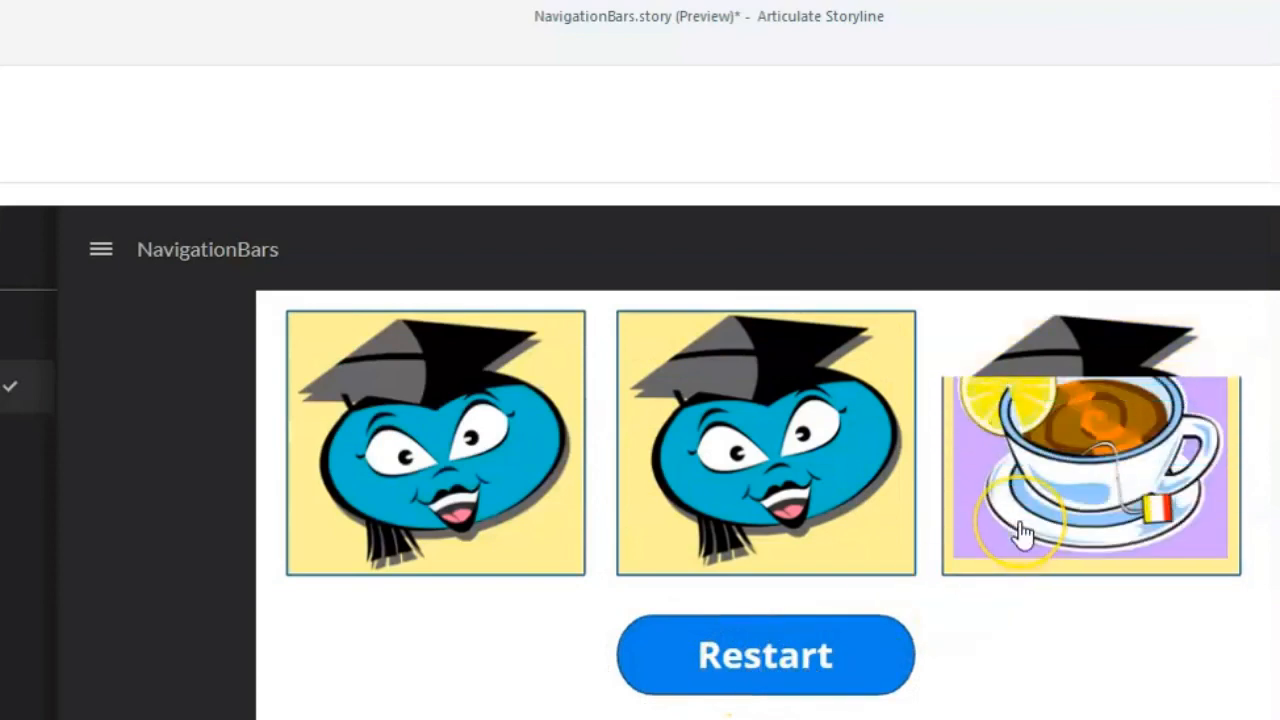
click(1022, 535)
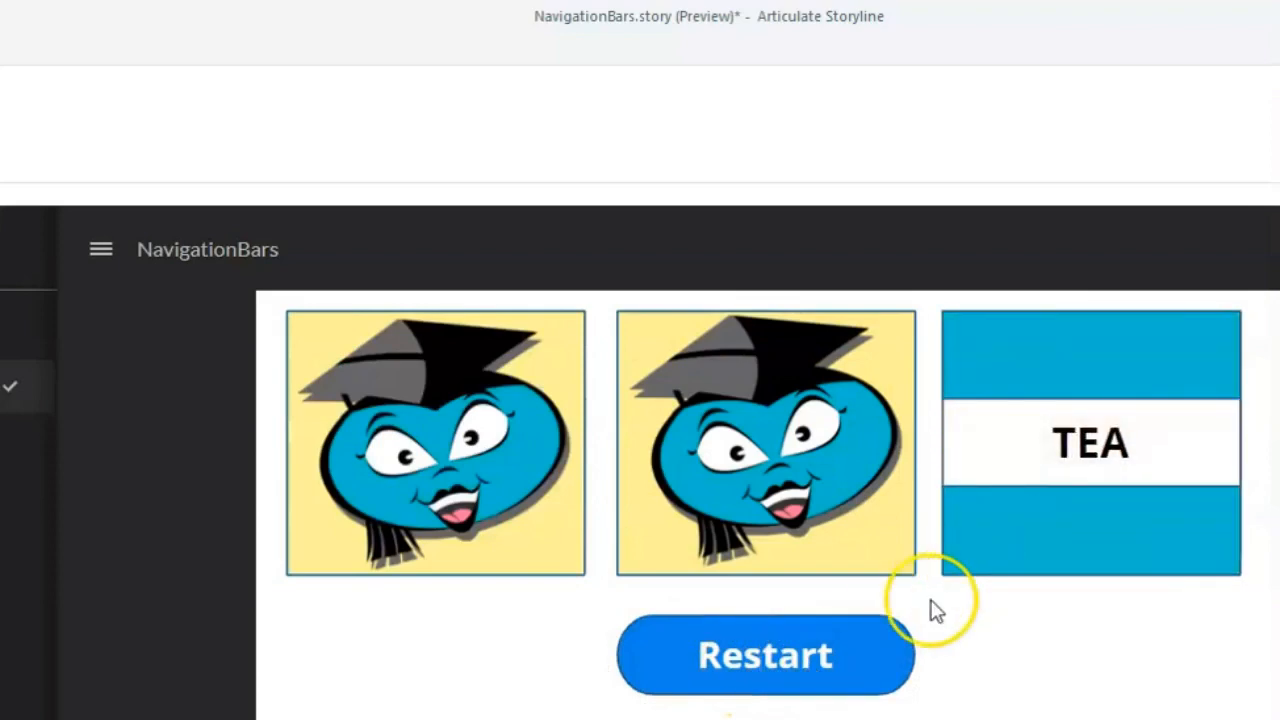
click(872, 668)
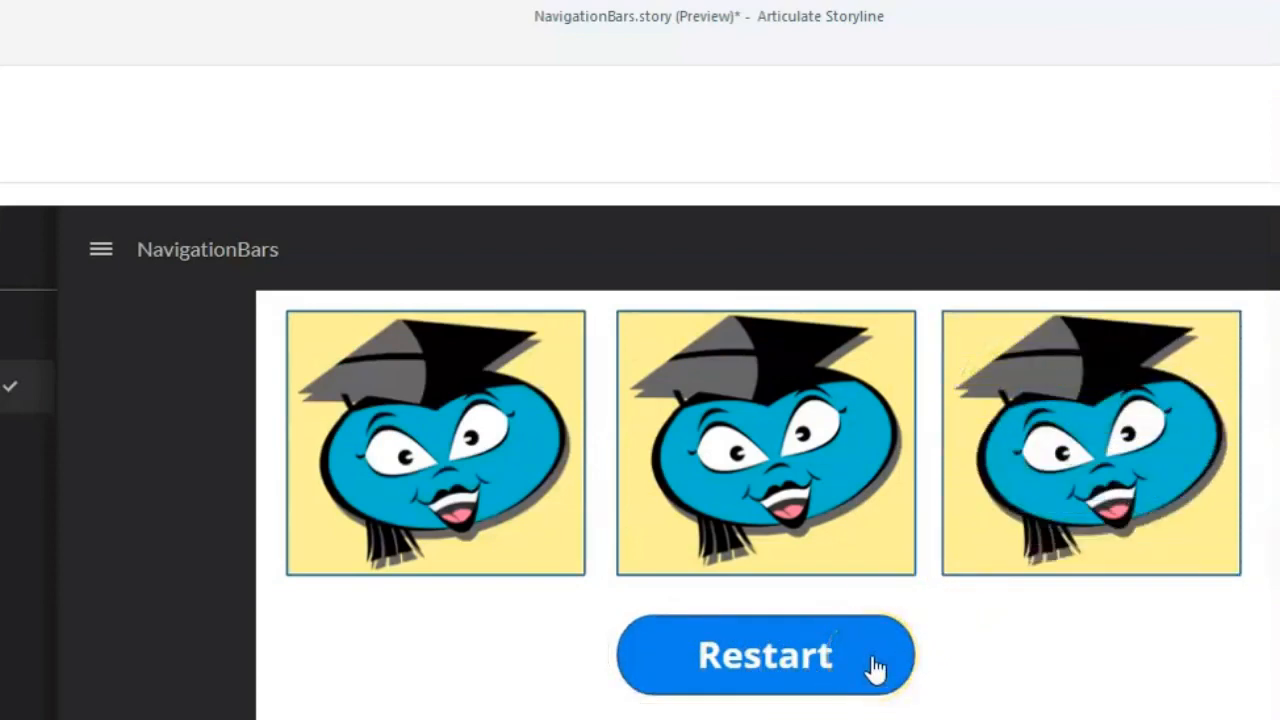